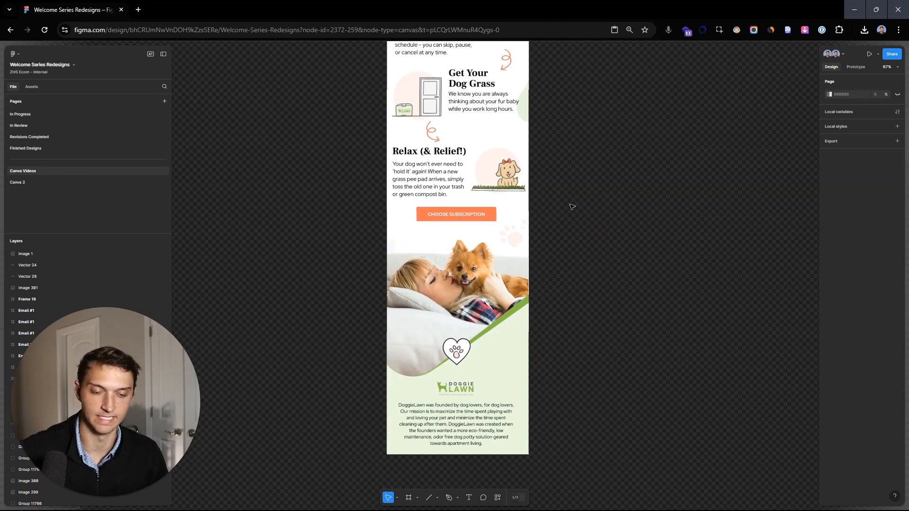
Open the Canva 2 page, draw a tall portrait frame on the canvas and set its width to 699
key("Page_Down")
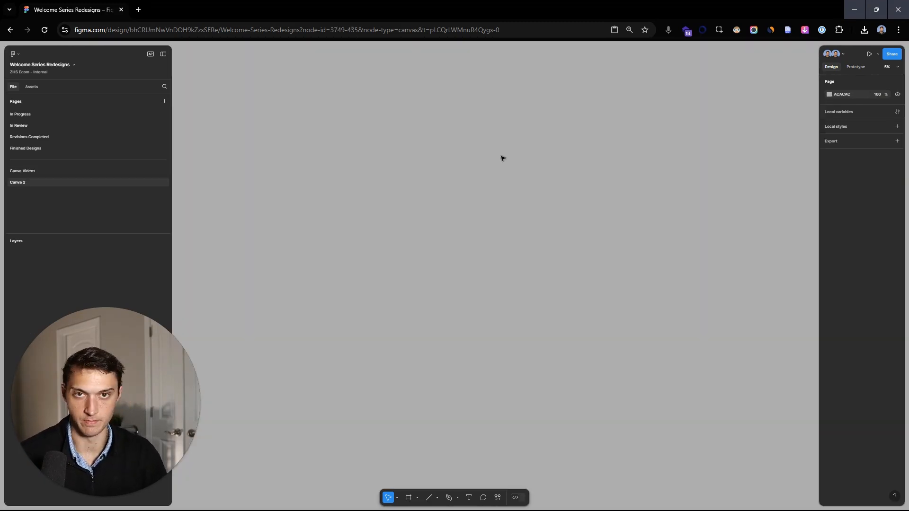
key("f")
mouse_move(368, 114)
left_mouse_down()
mouse_move(532, 127)
mouse_move(457, 360)
left_mouse_up()
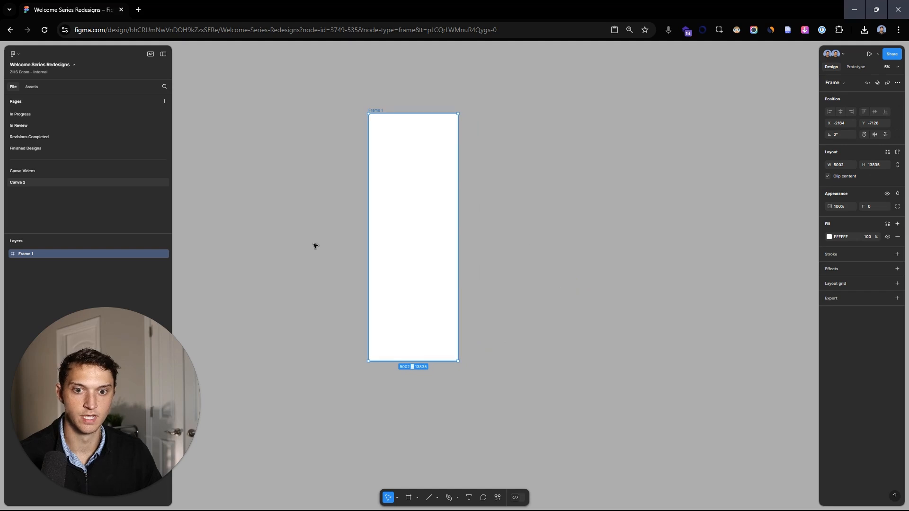
scroll(483, 207, "up", 2)
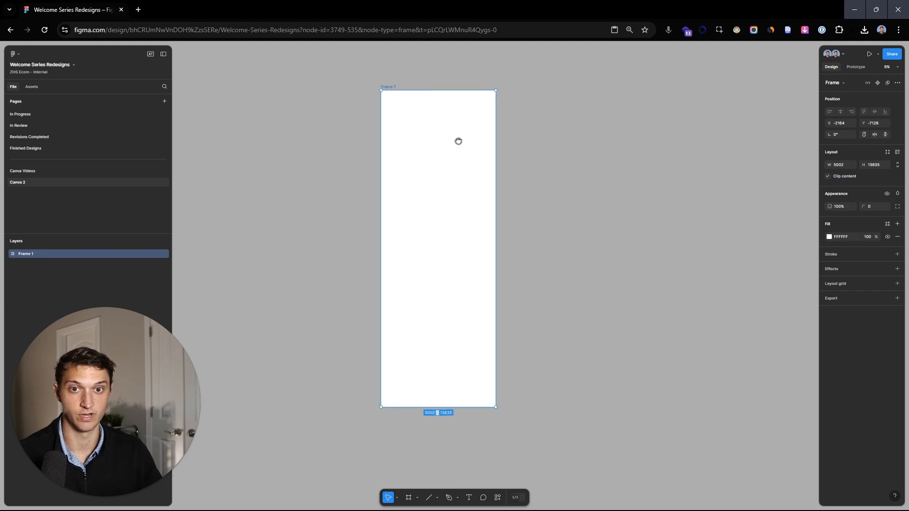
left_click(838, 166)
type("699")
key("Return")
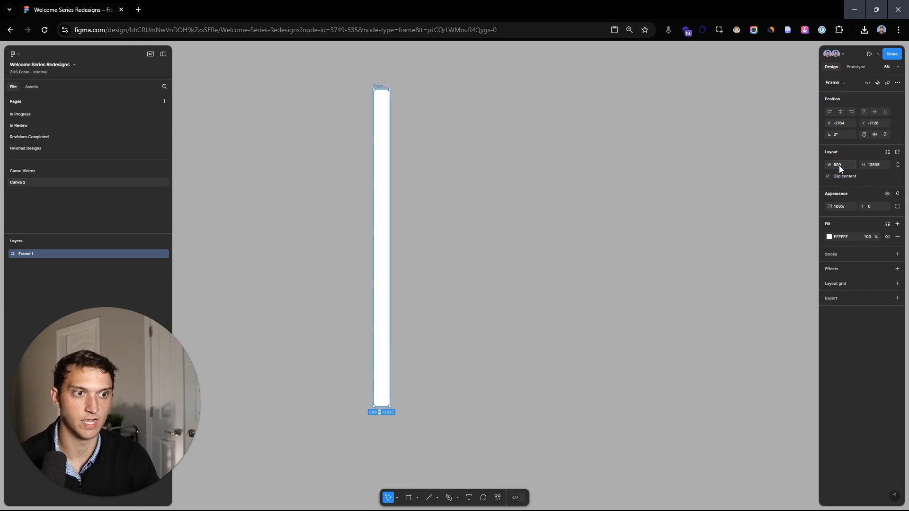
Shorten the frame to a height of about 4243
left_click_drag(385, 405, 414, 187)
left_click(414, 122)
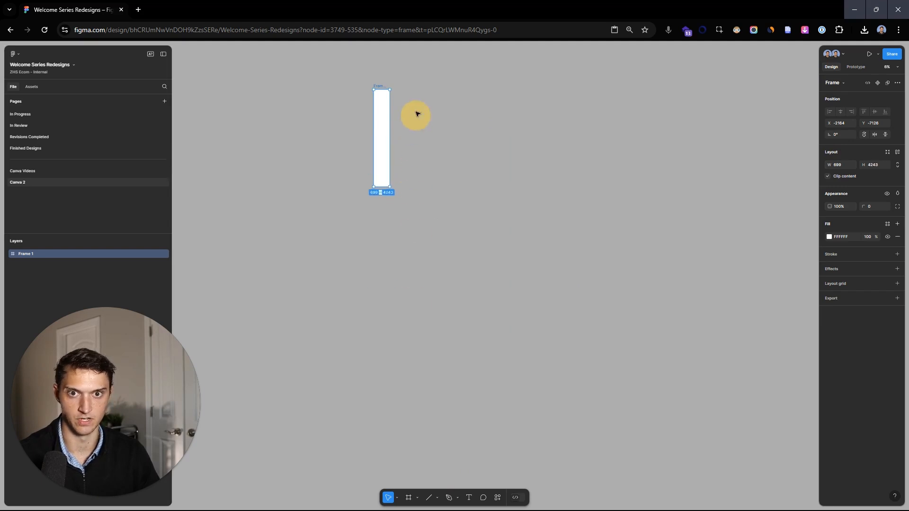
scroll(370, 68, "up", 4)
scroll(371, 69, "up", 4)
left_click(420, 160)
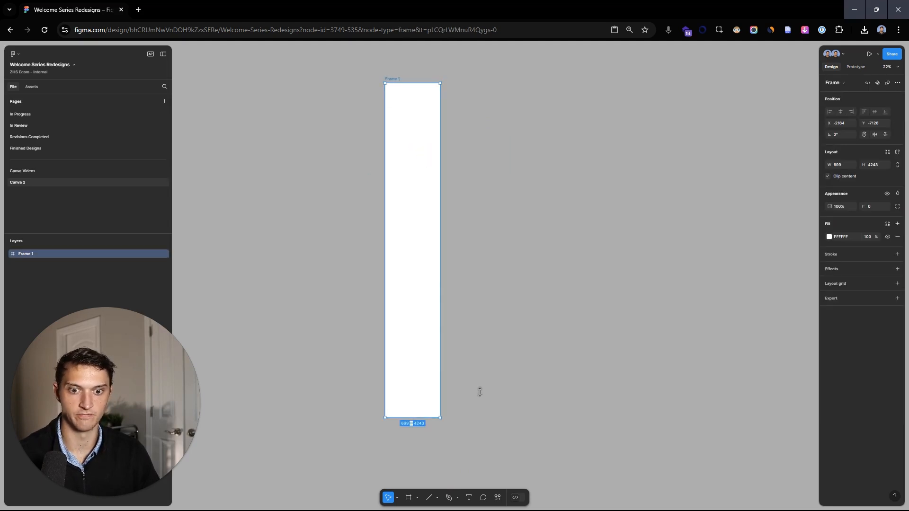
left_click_drag(540, 238, 568, 237)
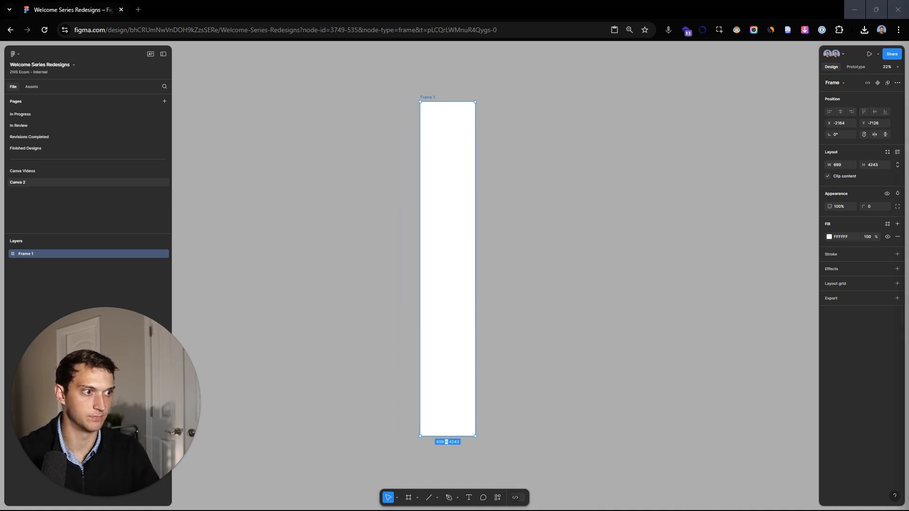
left_click(490, 173)
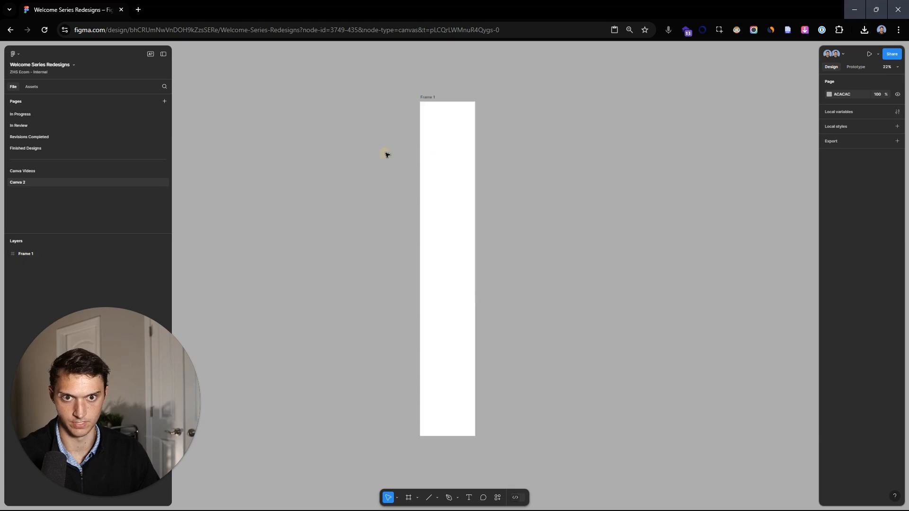
Place the new_header_12_29_mobile dog image inside Frame 1, below the logo and flush with the frame's left edge
left_click(381, 171)
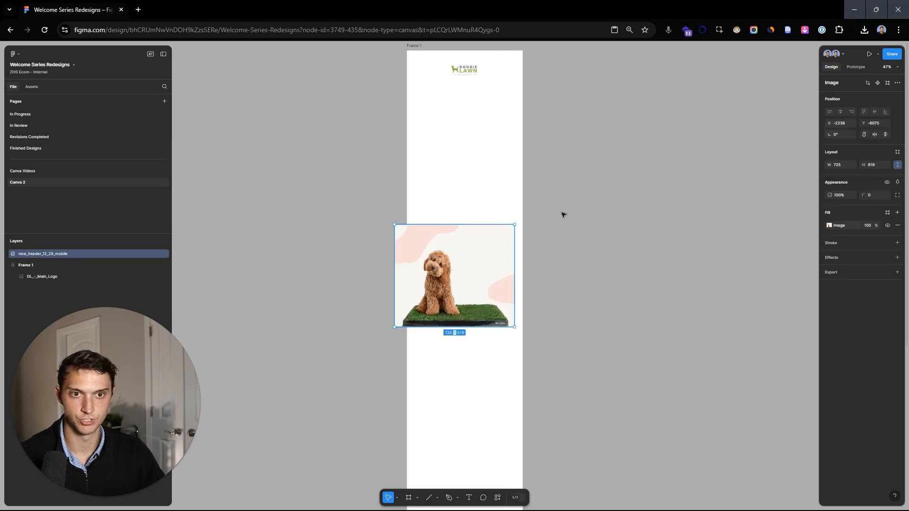
left_click_drag(474, 264, 488, 189)
left_click(622, 166)
left_click(469, 160)
key("ctrl+x")
left_click(417, 52)
key("ctrl+v")
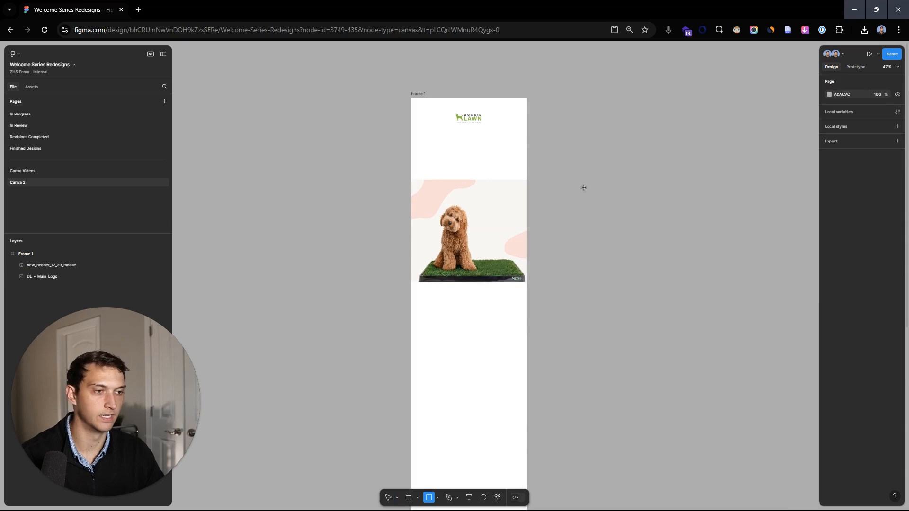
Draw a rectangle of about 699 by 491 above the dog image and fill it with the image's sampled off-white background color
scroll(473, 148, "up", 5, "ctrl")
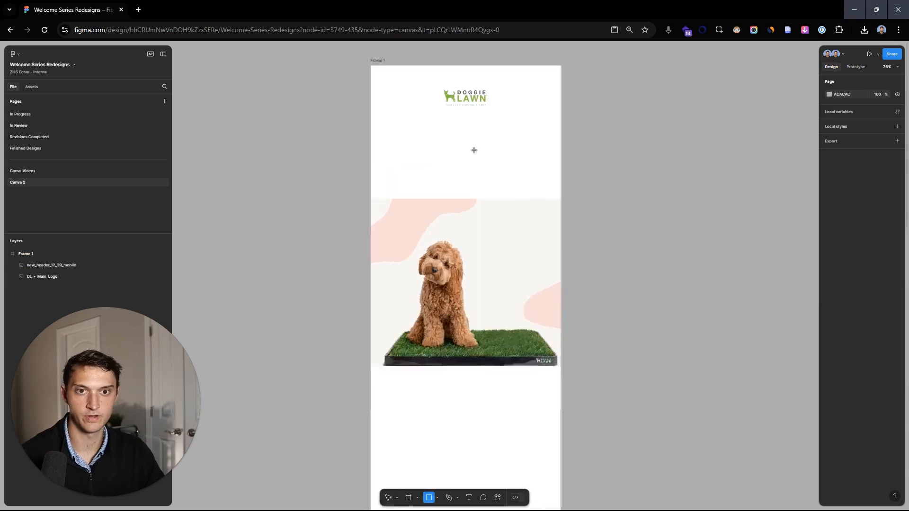
scroll(515, 268, "down", 5)
scroll(517, 197, "up", 4)
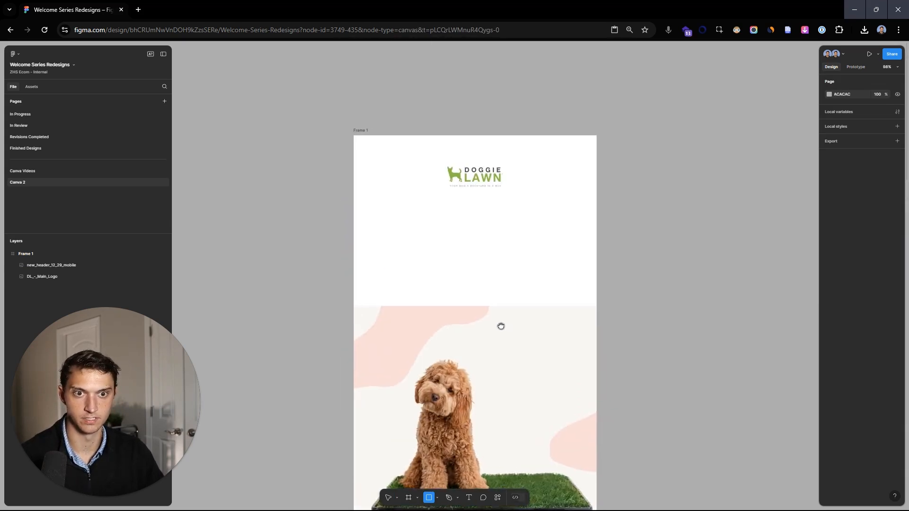
scroll(379, 158, "down", 2, "ctrl")
mouse_move(376, 154)
left_mouse_down()
mouse_move(562, 270)
mouse_move(563, 286)
left_mouse_up()
key("i")
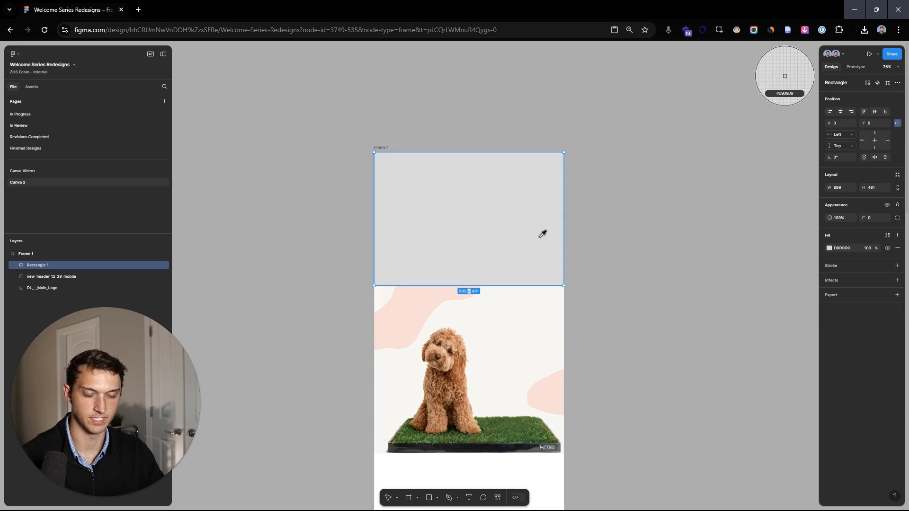
left_click(531, 333)
left_click(661, 311)
Bring the dog header image in front of the off-white rectangle, keeping it directly below the rectangle
left_click_drag(508, 343, 491, 358)
key("]")
left_click_drag(506, 327, 490, 264)
left_click(516, 194)
left_click(590, 290)
left_click_drag(616, 310, 607, 264)
scroll(607, 263, "down", 2)
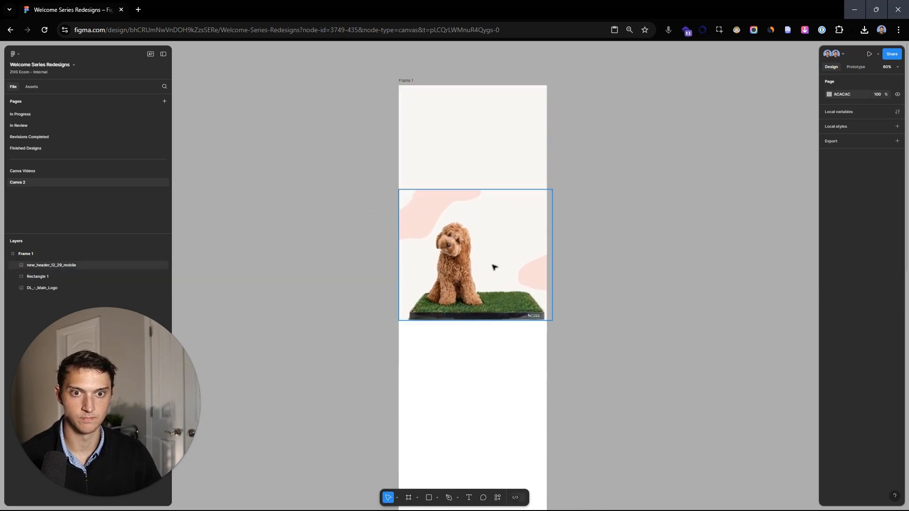
double_click(450, 296)
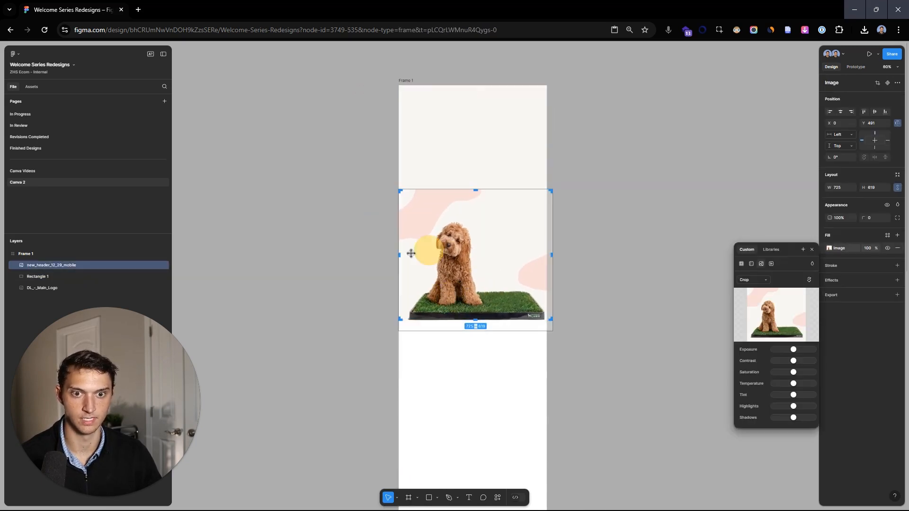
left_click(812, 251)
left_click(639, 232)
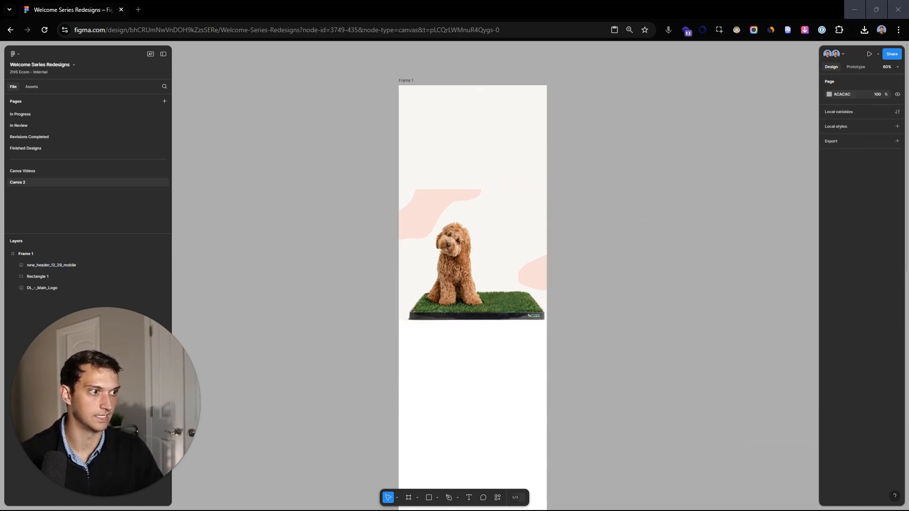
Paste the headline "Your Busy Day Just Got Easier" centered below the logo and send the off-white rectangle behind the logo
key("ctrl+v")
left_click_drag(475, 278, 491, 136)
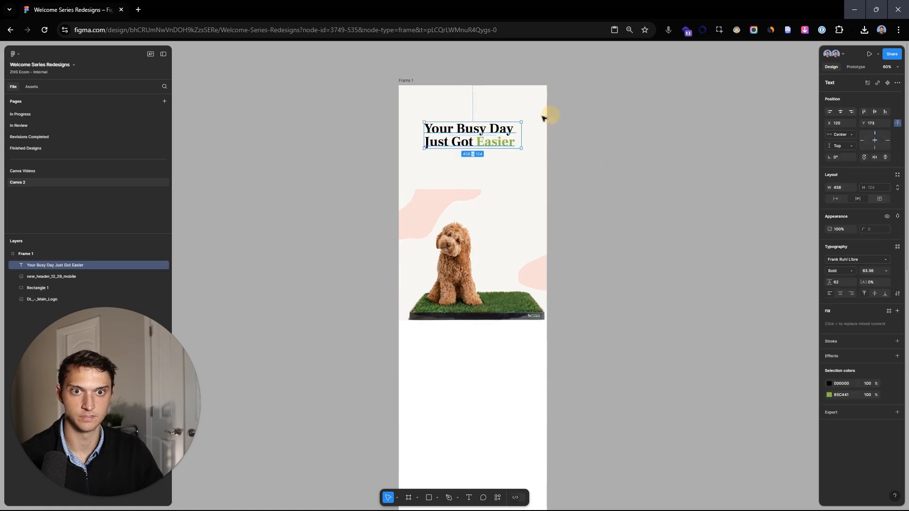
left_click(539, 118)
key("ctrl+bracketleft")
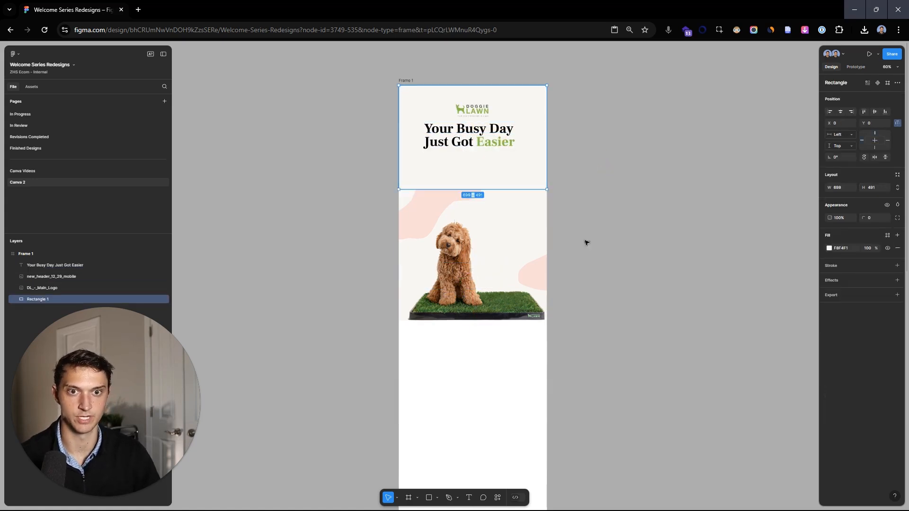
Move the dog header image and the off-white rectangle down together to open up space beneath the headline
left_click(487, 227)
left_click(515, 185, "shift")
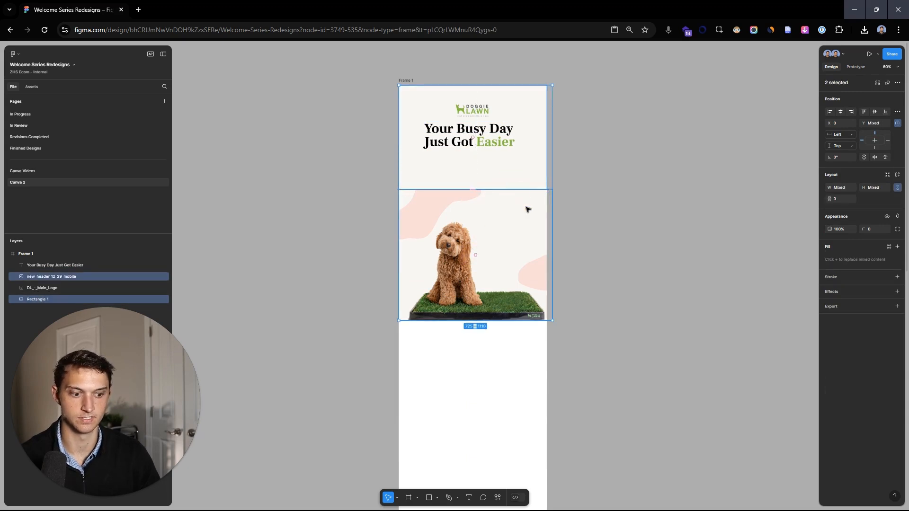
key("shift+Down")
key("shift+Down")
key("shift+Down")
key("shift+Down")
key("shift+Down")
key("shift+Down")
key("shift+Down")
key("shift+Down")
key("shift+Down")
key("shift+Down")
key("shift+Down")
key("shift+Down")
key("shift+Down")
key("shift+Down")
key("shift+Down")
key("shift+Down")
key("shift+Down")
key("shift+Down")
key("shift+Down")
key("shift+Down")
left_click(563, 298)
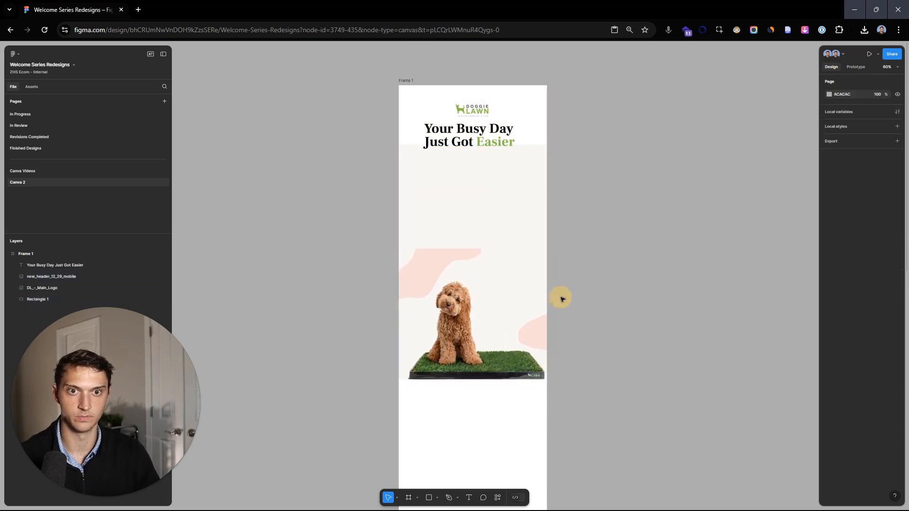
Extend the off-white rectangle's upper edge to the top of the frame so it backs the logo and headline
left_click(527, 159)
left_click_drag(529, 143, 529, 87)
left_click(637, 204)
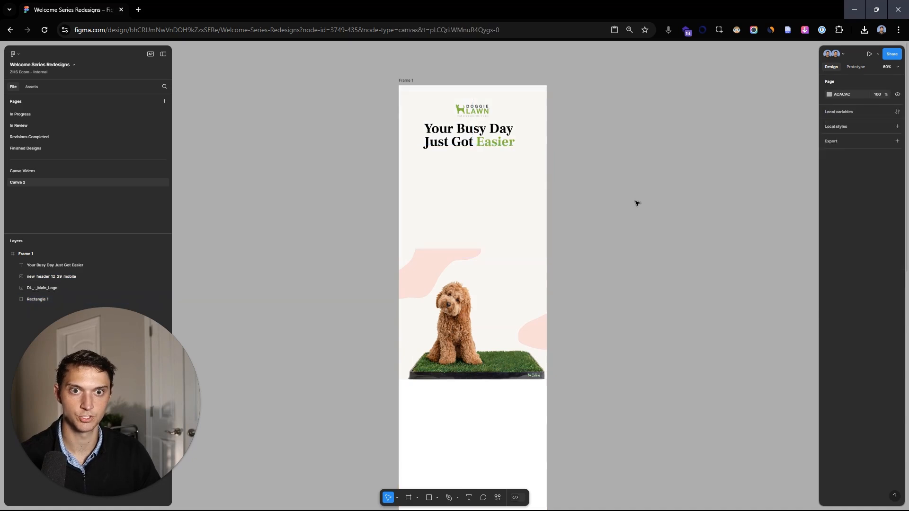
scroll(615, 205, "down", 1)
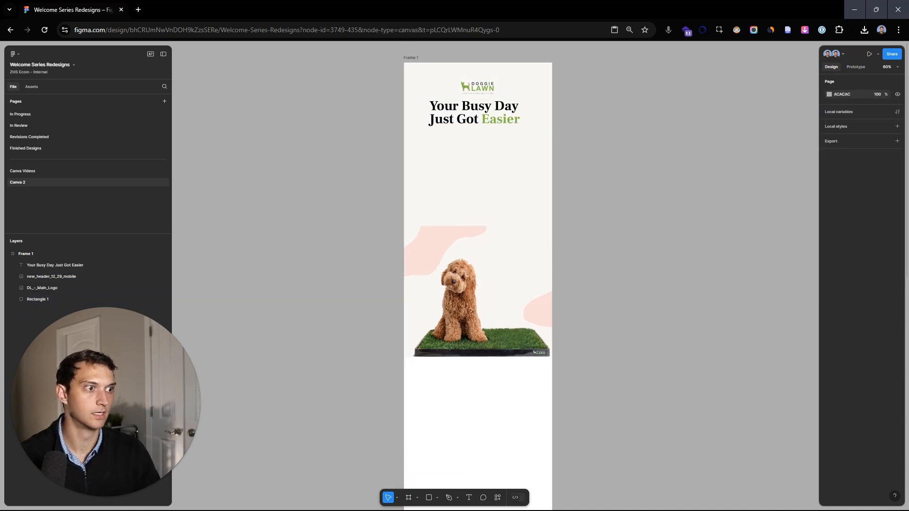
Paste the welcome copy offering "10% off your first subscription order" and center it below the headline
key("ctrl+v")
left_click_drag(493, 266, 507, 142)
scroll(464, 152, "up", 3)
double_click(464, 152)
left_click_drag(446, 151, 558, 165)
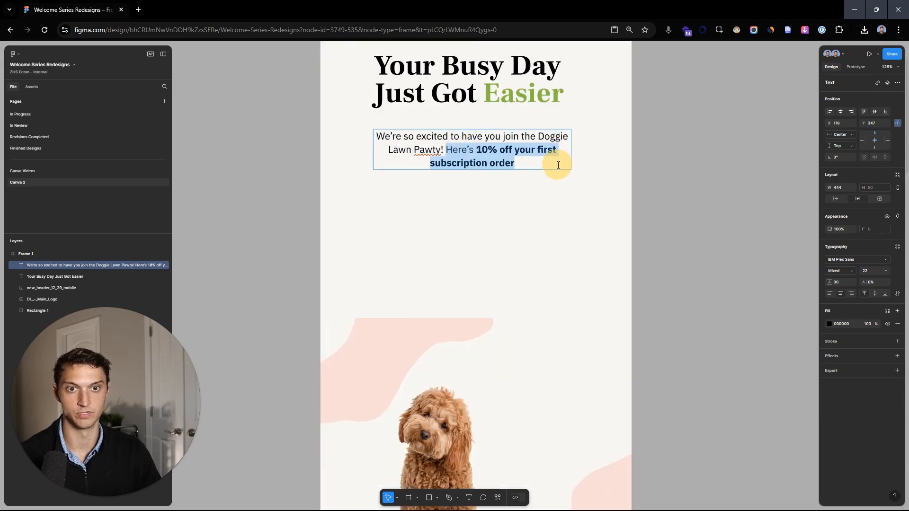
key("Escape")
left_click(696, 217)
scroll(684, 240, "down", 3)
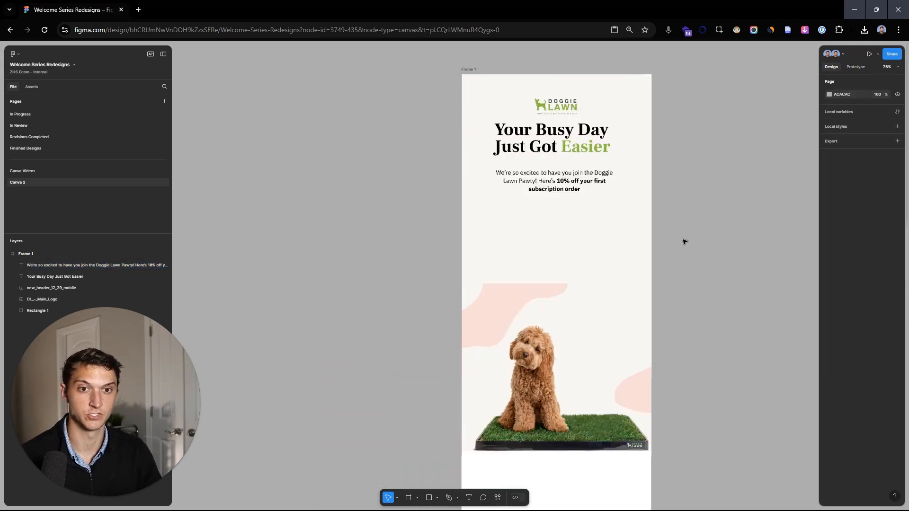
left_click_drag(684, 240, 620, 192)
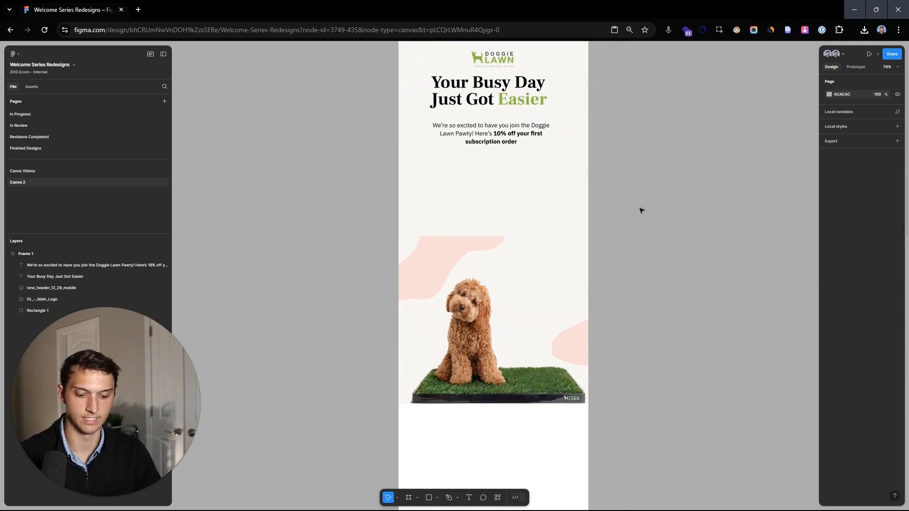
Draw an orange button rectangle of about 462 by 79 below the welcome copy
scroll(489, 166, "up", 5)
mouse_move(388, 147)
left_mouse_down()
mouse_move(582, 172)
mouse_move(593, 182)
left_mouse_up()
scroll(730, 178, "down", 3)
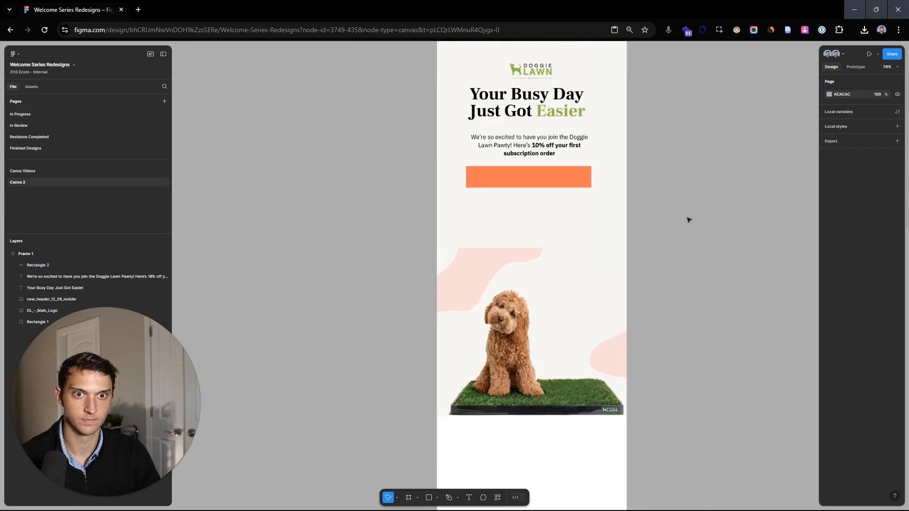
Round the corners of the orange button rectangle and nudge it into position below the welcome copy
left_click(545, 183)
left_click(869, 218)
type("10")
key("Return")
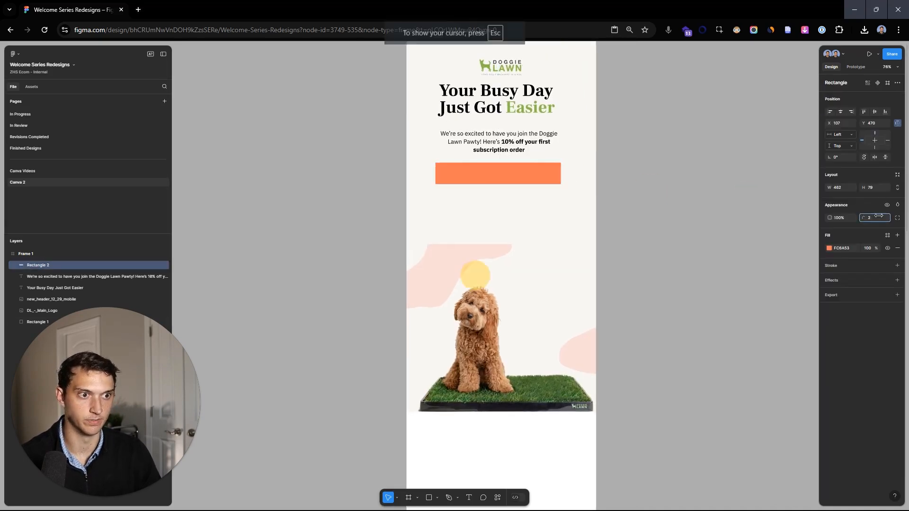
left_click_drag(485, 174, 487, 172)
left_click(630, 193)
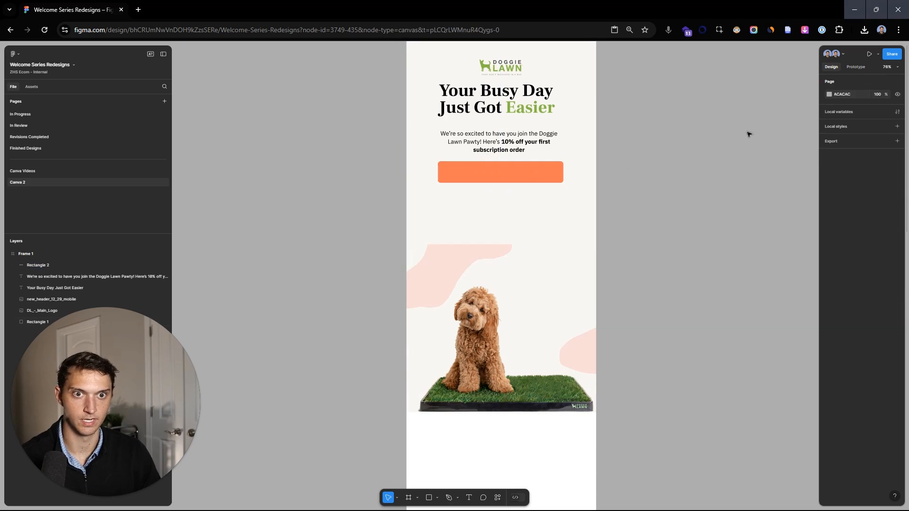
left_click_drag(746, 132, 702, 169)
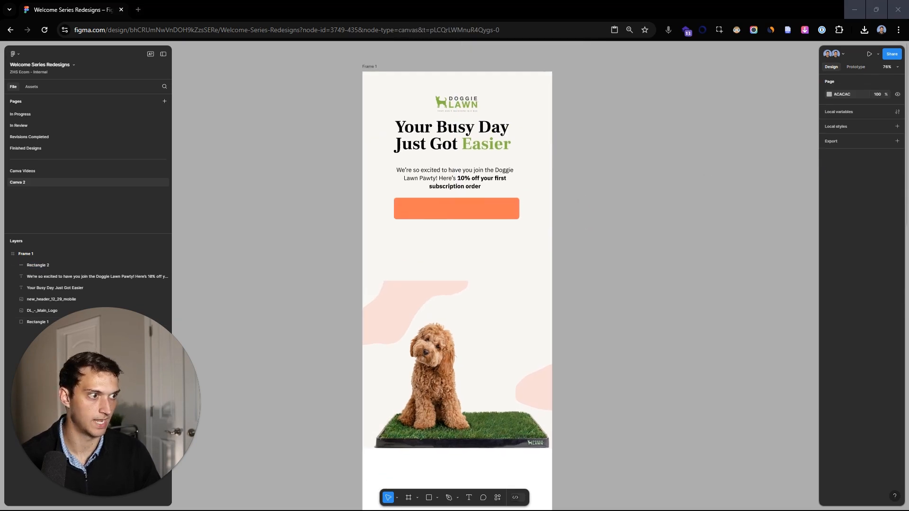
Paste the "Code: WOOF10" text between the welcome copy and the orange button, moving the button down to fit
key("ctrl+v")
left_click_drag(475, 274, 475, 244)
scroll(525, 217, "up", 3)
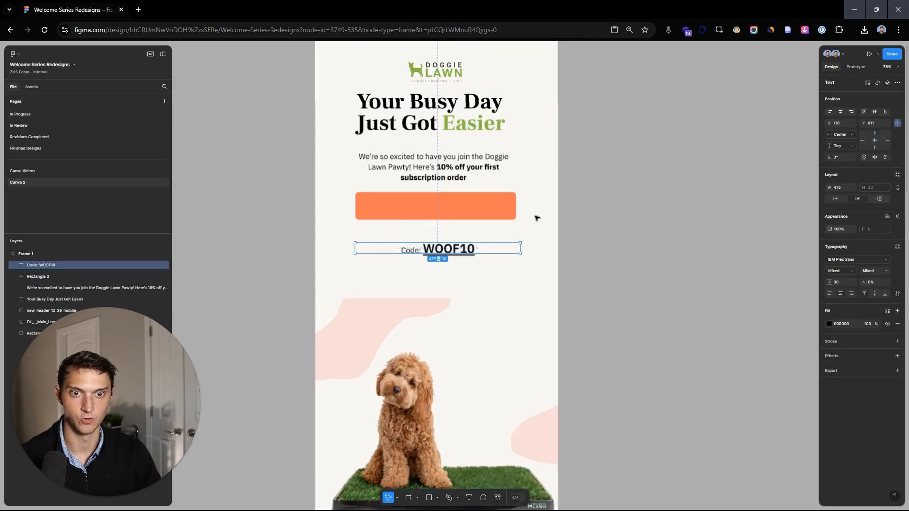
left_click_drag(500, 208, 467, 229)
Review the text emphasis by highlighting the bold discount phrase and the green word "Easier" in the headline
double_click(417, 197)
left_click_drag(417, 197, 440, 169)
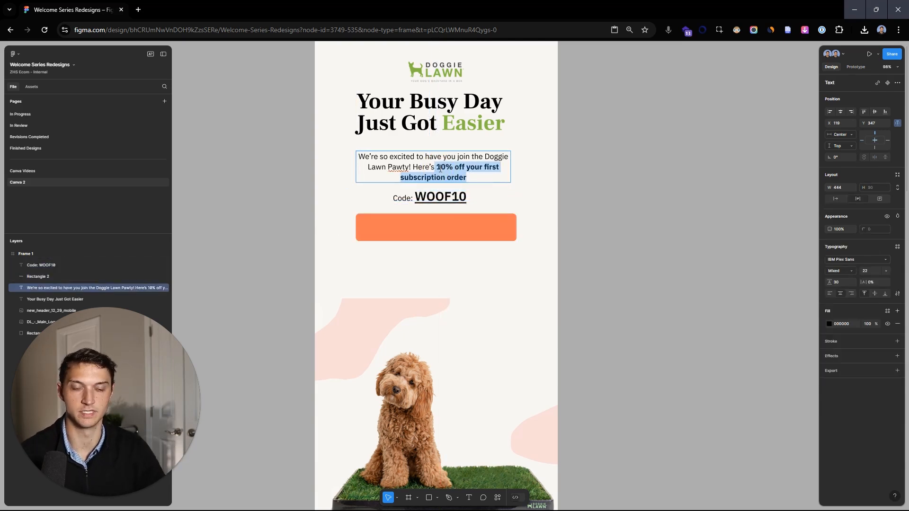
double_click(464, 120)
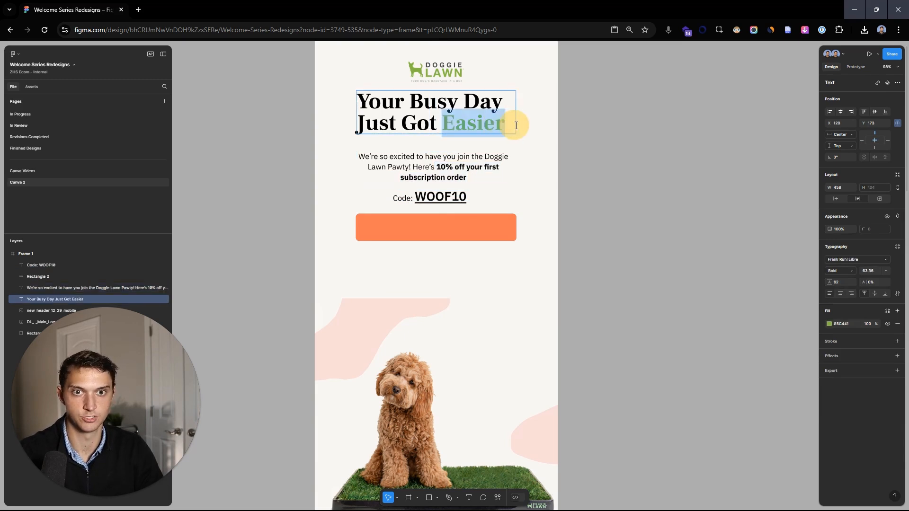
left_click(247, 144)
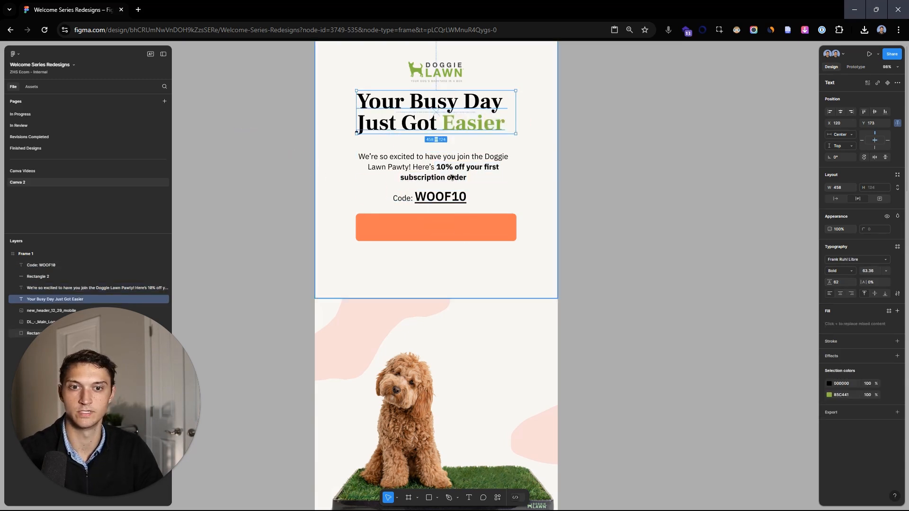
Move the welcome copy and the "Code: WOOF10" line slightly up, closer to the headline
left_click(450, 179)
left_click_drag(438, 209, 437, 206)
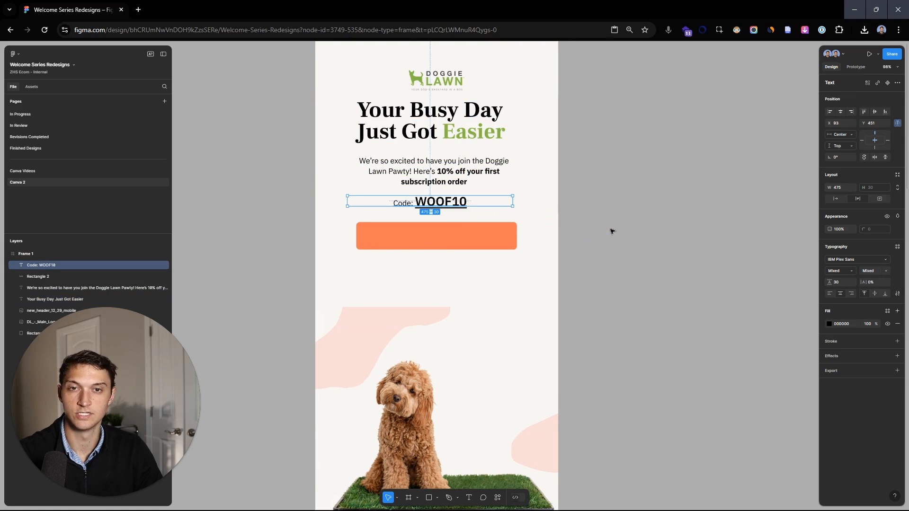
scroll(612, 231, "down", 1)
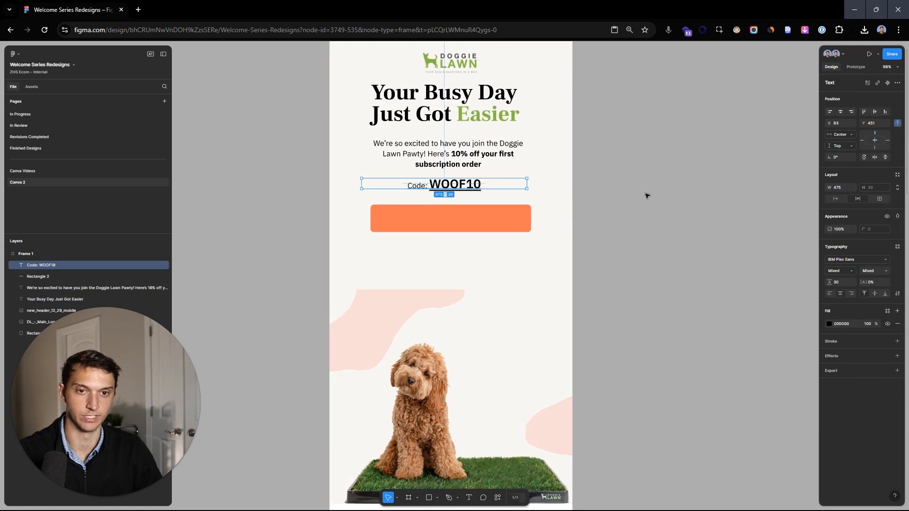
Paste the "GET MY FUR-FECT LAWN FOR 10% OFF" label, centre it on the orange button, and group the two slightly lower
key("ctrl+v")
left_click_drag(453, 277, 451, 219)
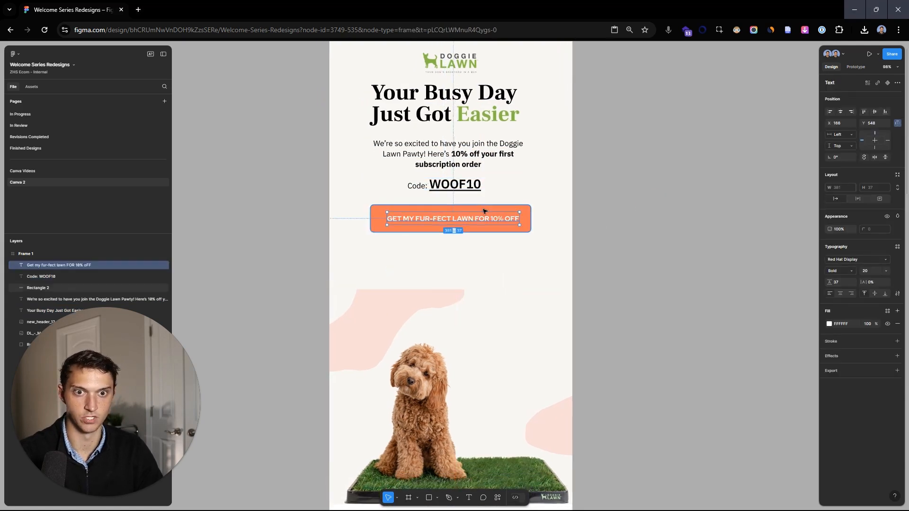
left_click(484, 211, "shift")
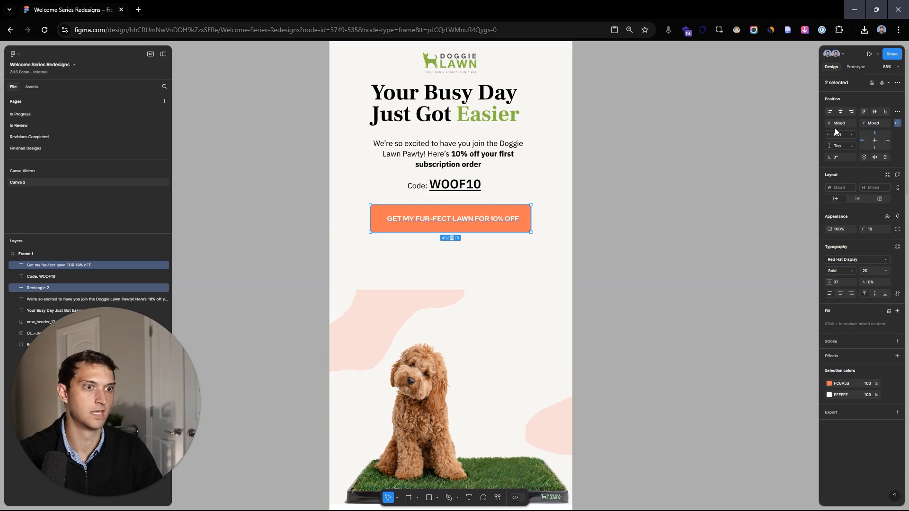
left_click(841, 113)
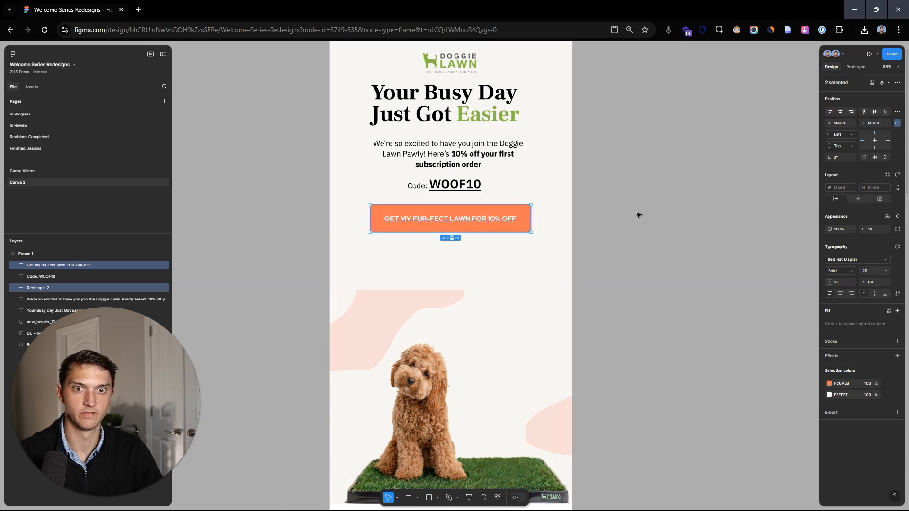
key("ctrl+g")
left_click_drag(483, 221, 483, 226)
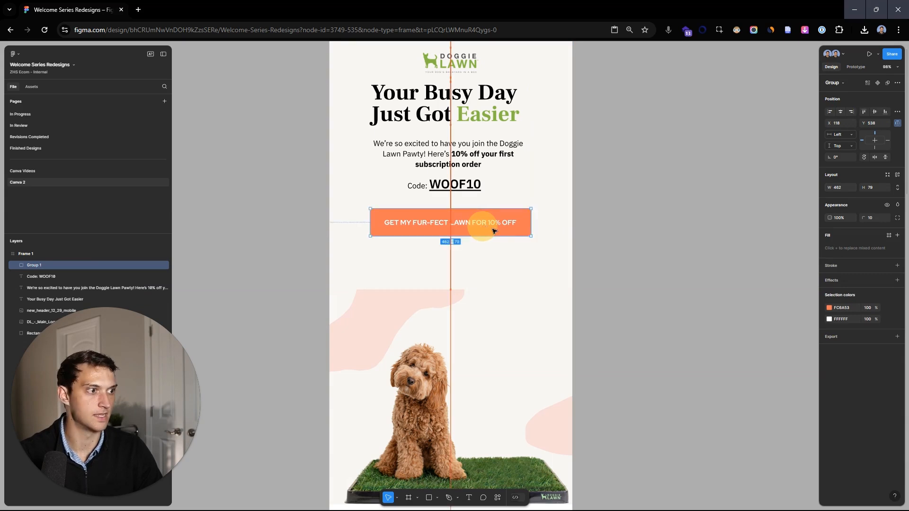
Space the headline, welcome copy, code line and button group evenly in the vertical direction and align their horizontal centres
scroll(647, 257, "left", 3)
left_click(526, 177, "shift")
left_click(545, 146, "shift")
left_click(542, 107, "shift")
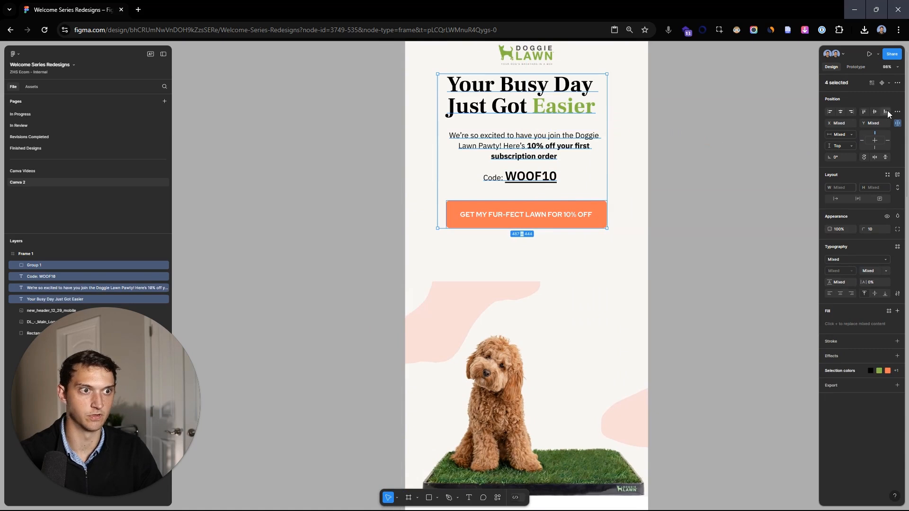
key("alt+shift+v")
left_click(842, 114)
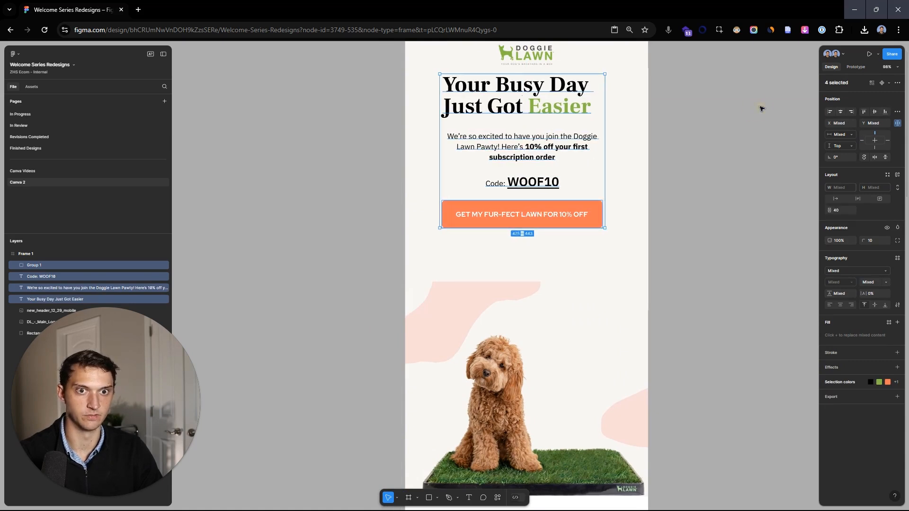
left_click_drag(753, 116, 696, 141)
left_click_drag(533, 150, 538, 150)
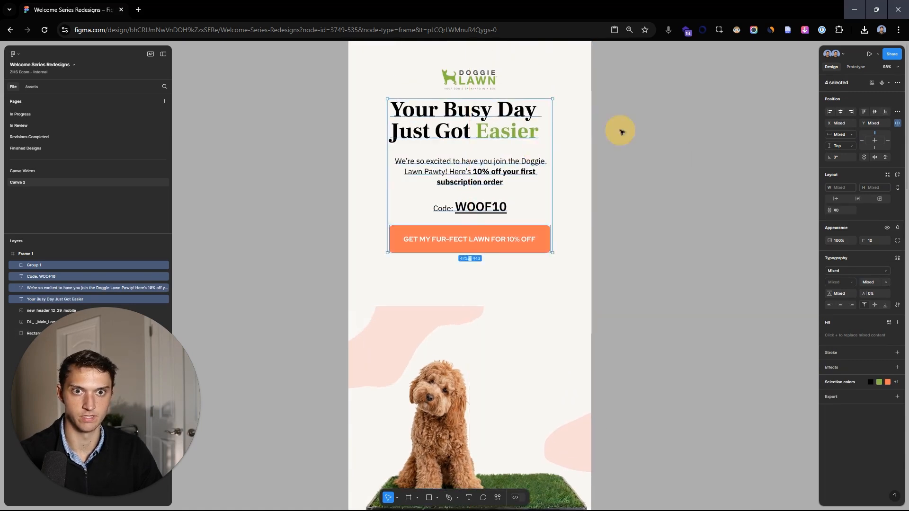
left_click(613, 129)
scroll(612, 130, "up", 2)
scroll(710, 229, "down", 3)
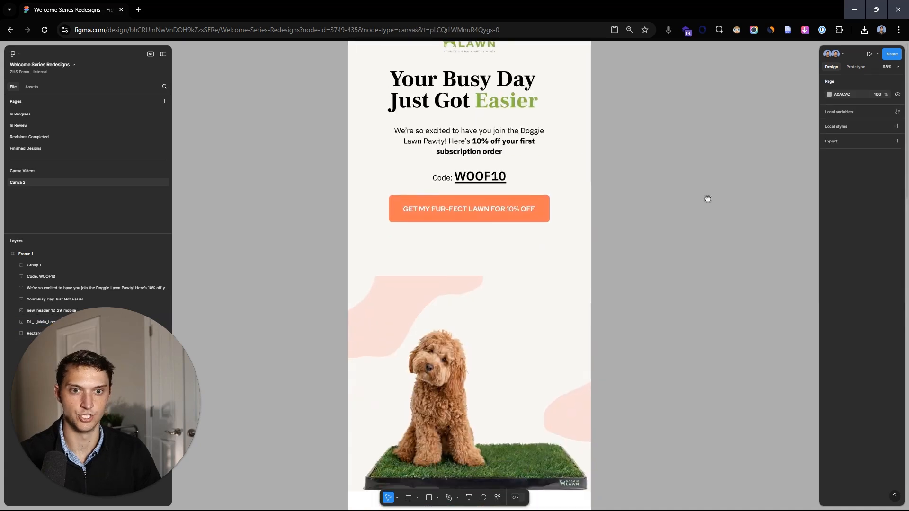
Draw a closed six-point Pen path about 347 × 125 on top of the pink blob's flat upper edge, below the button
left_click_drag(626, 194, 676, 184)
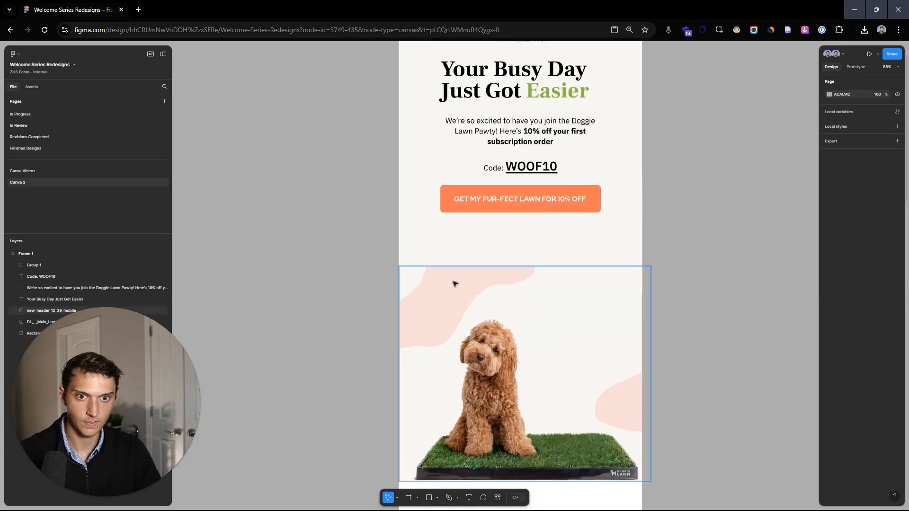
scroll(453, 281, "up", 4)
left_click_drag(464, 293, 448, 239)
scroll(449, 229, "down", 2)
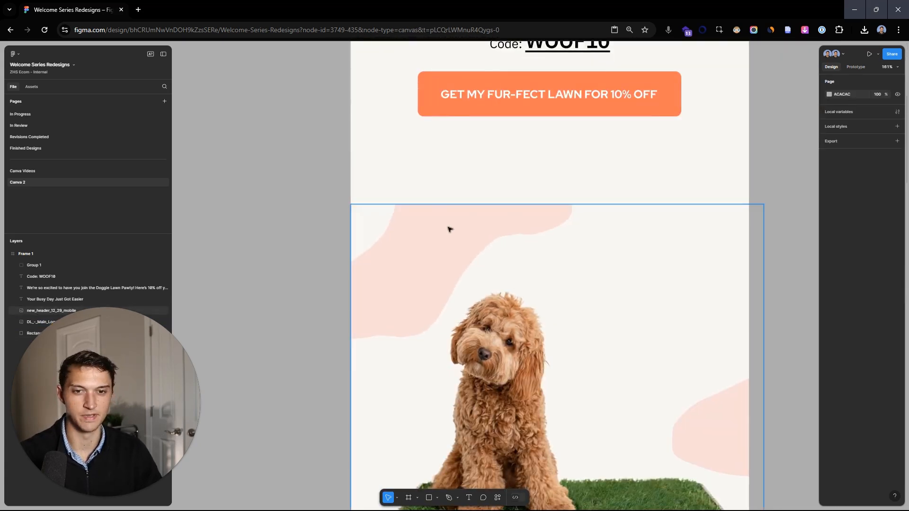
key("shift+p")
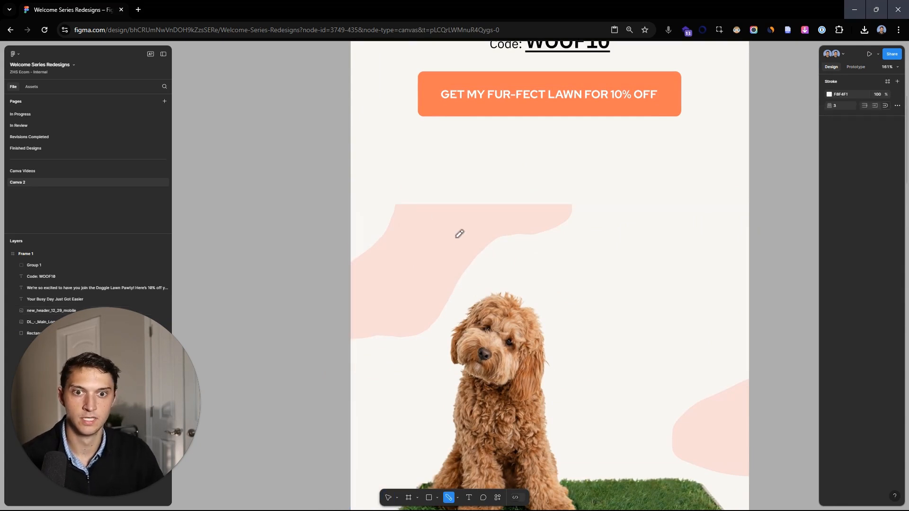
scroll(400, 203, "up", 5)
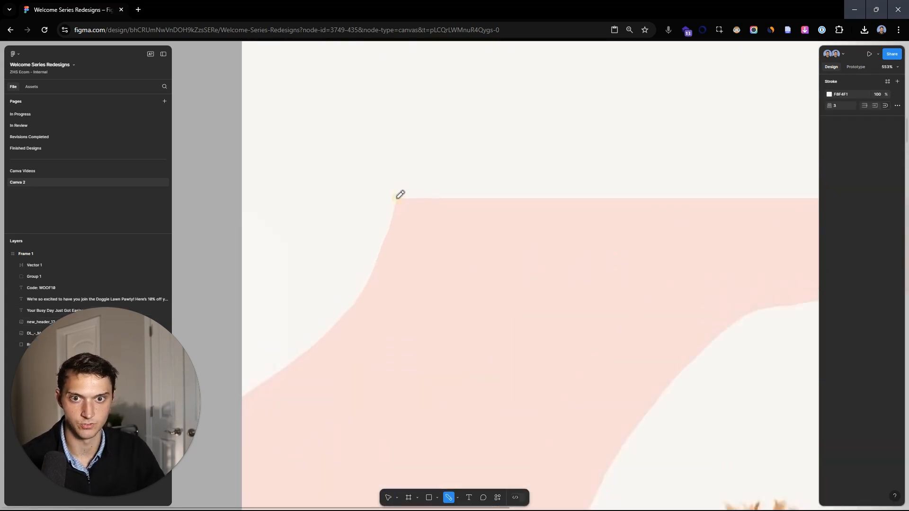
scroll(542, 158, "down", 1)
left_click(428, 191)
scroll(428, 191, "down", 2)
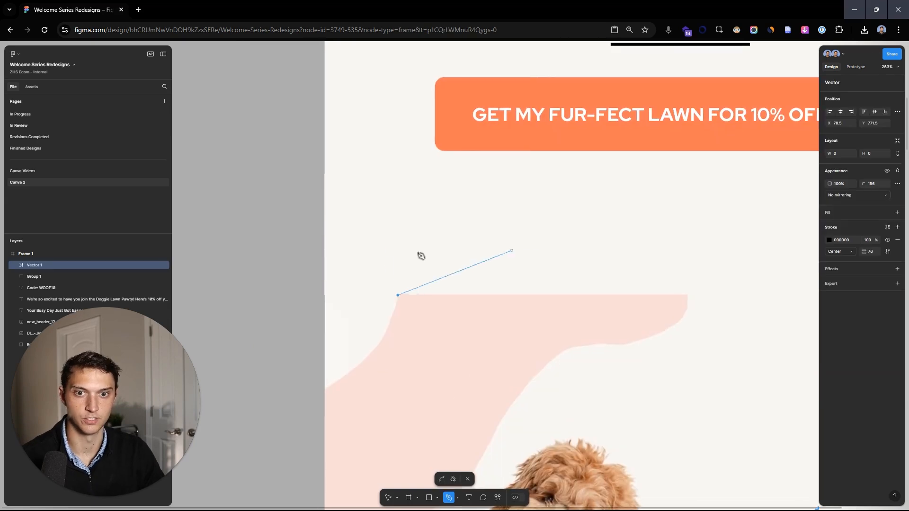
left_click(377, 231)
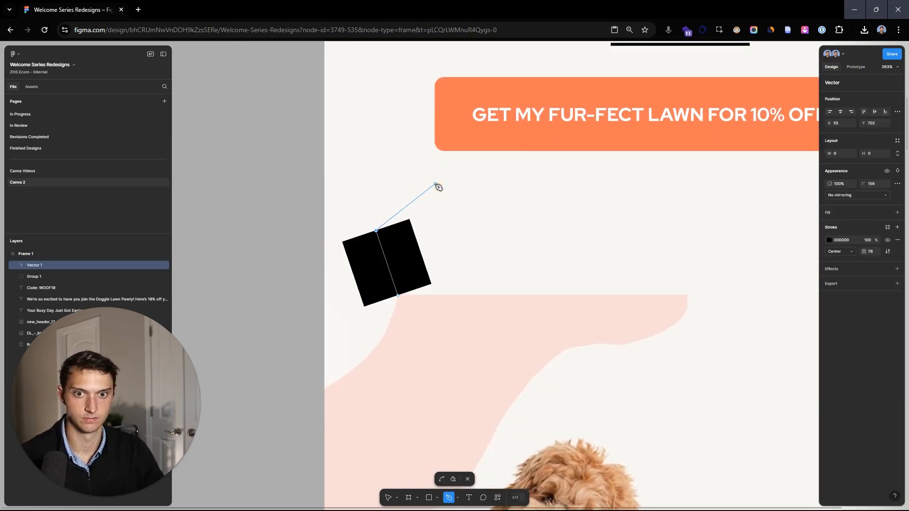
left_click(440, 185)
left_click(615, 179)
left_click(699, 206)
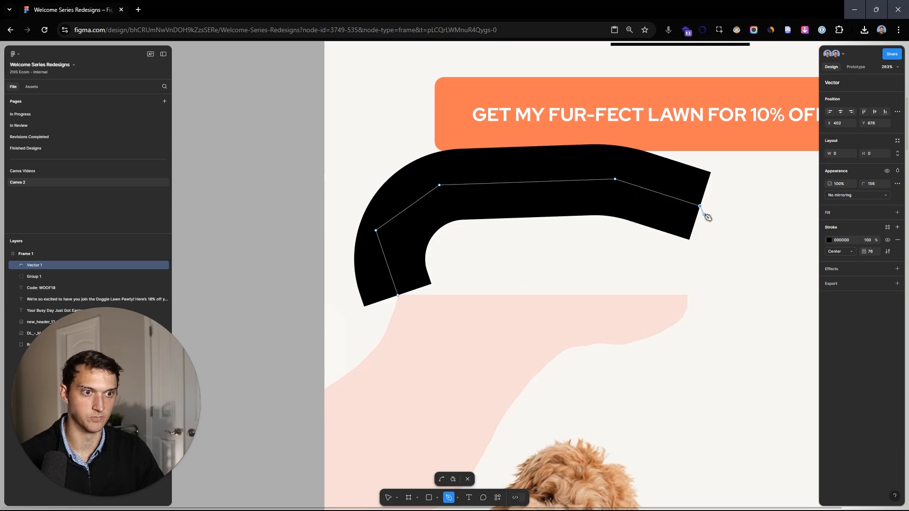
left_click(687, 295)
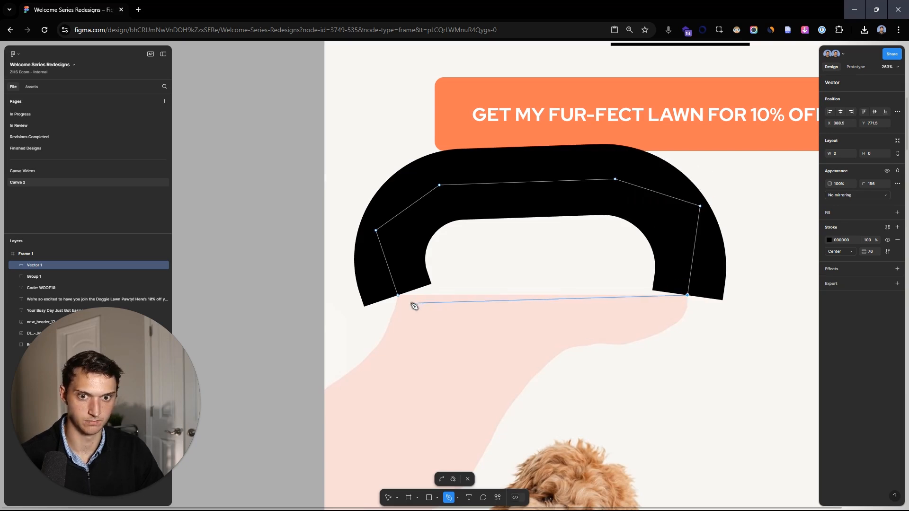
left_click(398, 297)
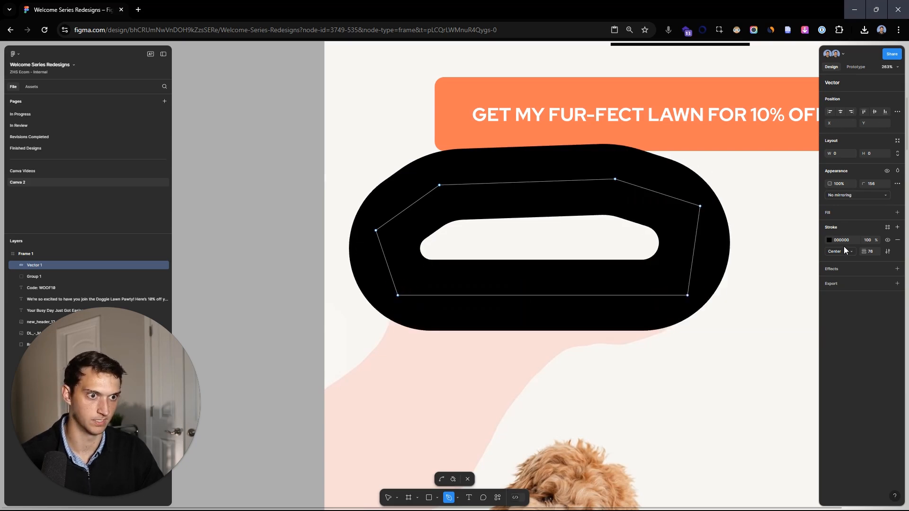
Set the new path's corner radius to 0 and thin its stroke weight to 1
left_click_drag(861, 251, 826, 252)
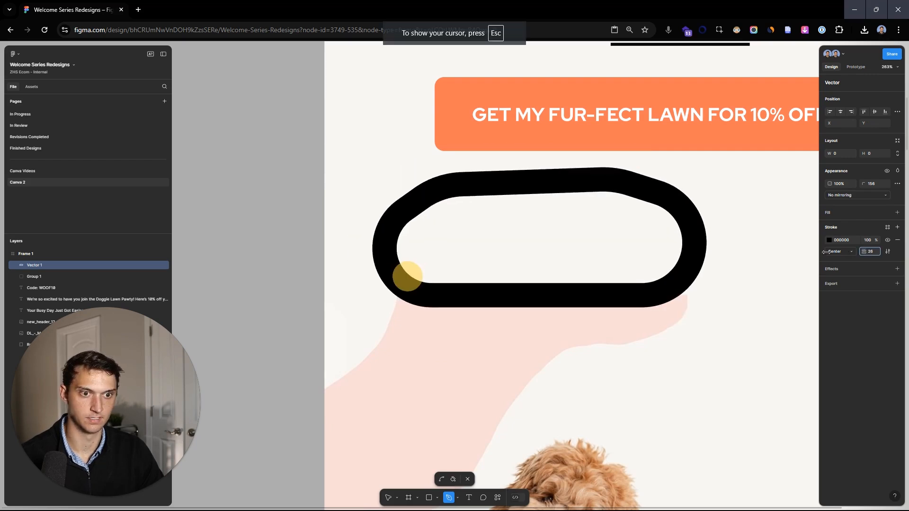
key("Escape")
left_click(692, 281)
left_click(864, 184)
left_click(875, 183)
type("0")
key("Return")
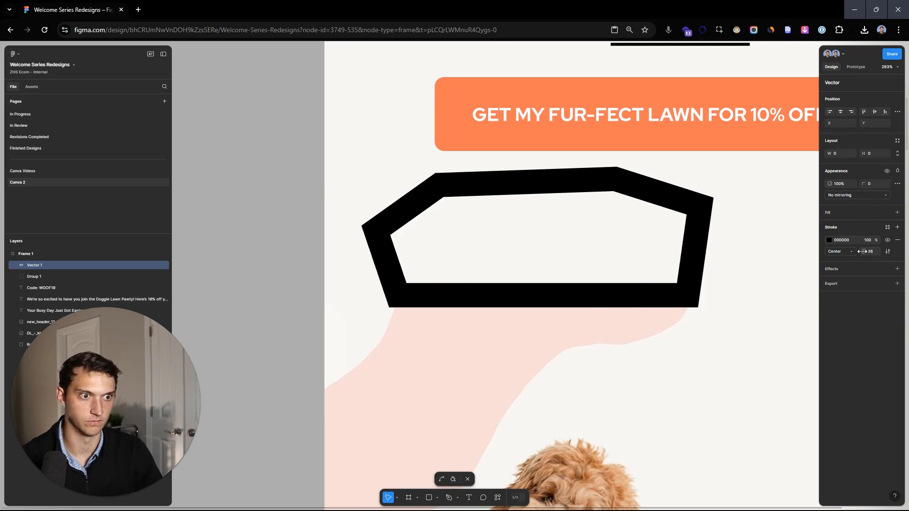
left_click_drag(862, 251, 851, 251)
left_click(705, 301)
scroll(702, 305, "up", 5)
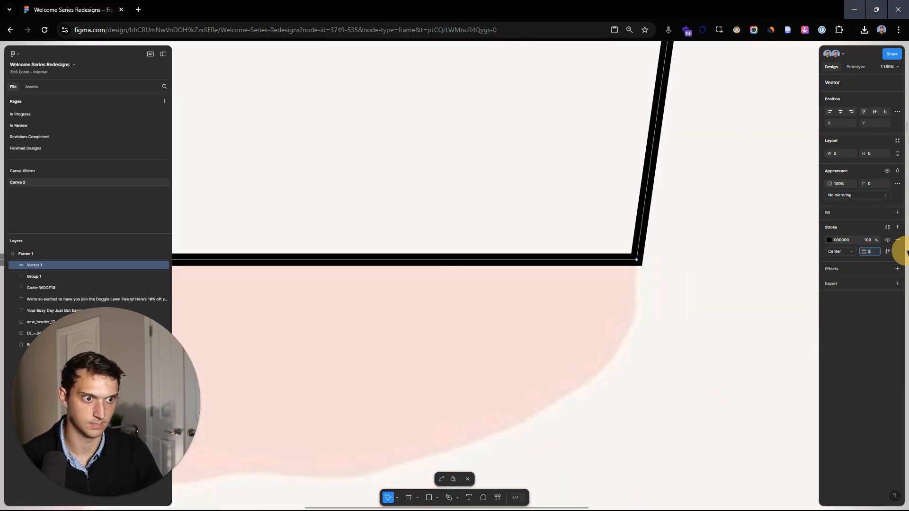
key("BackSpace")
key("Return")
Adjust the path's two lower corner points to meet the ends of the pink blob's flat upper edge
left_click_drag(638, 261, 634, 260)
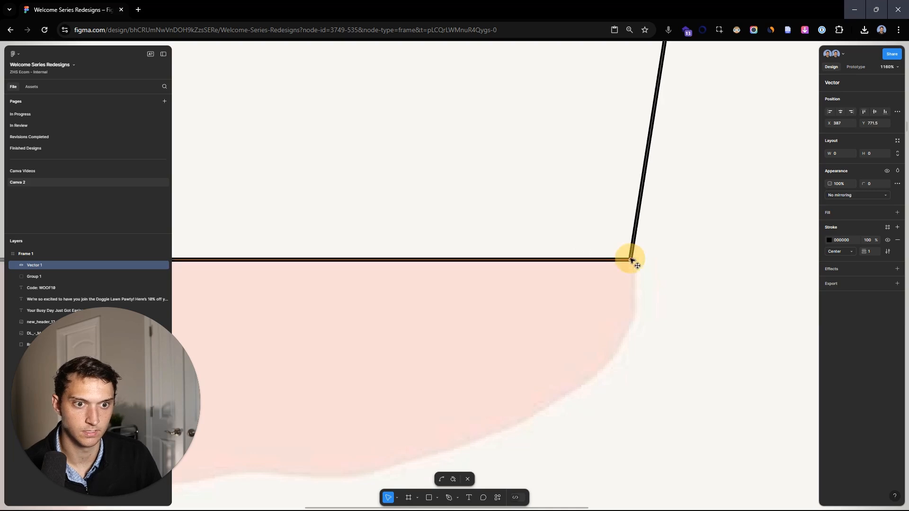
scroll(634, 260, "down", 6)
scroll(462, 271, "up", 5)
left_click_drag(460, 257, 463, 254)
scroll(334, 278, "down", 5)
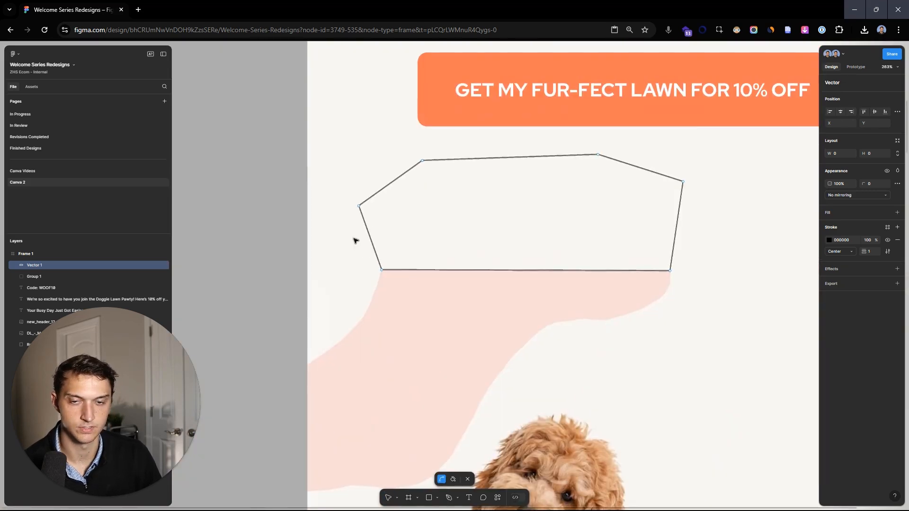
Select the path's four upper points and round their corners with a radius of 29
left_click_drag(359, 206, 397, 201)
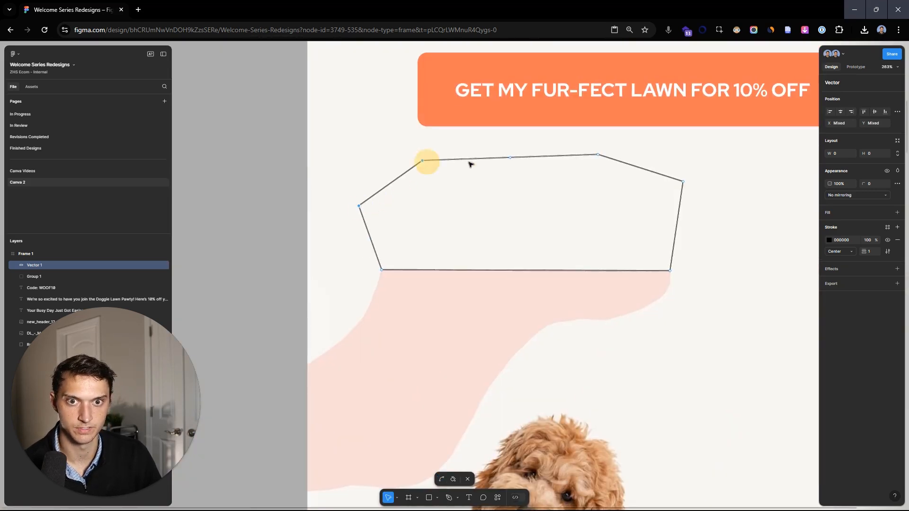
left_click(639, 166)
left_click(708, 260)
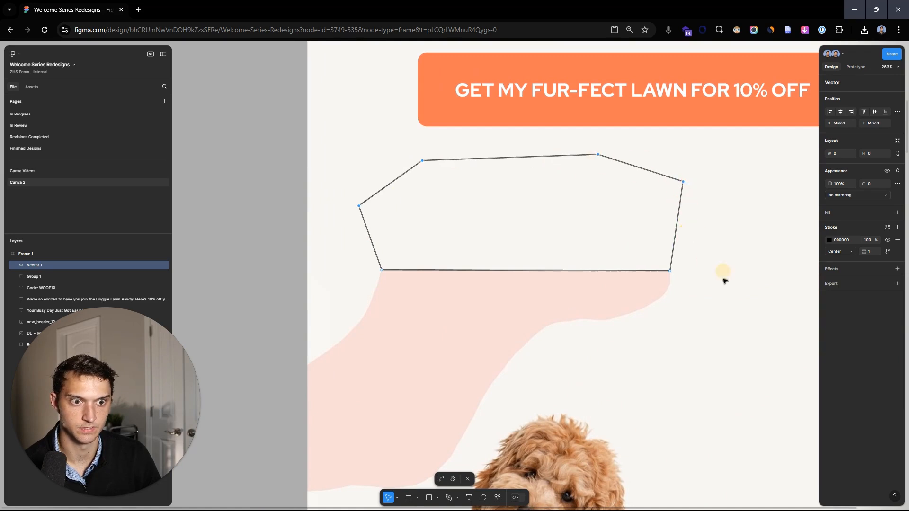
mouse_move(864, 184)
left_mouse_down()
mouse_move(881, 184)
mouse_move(862, 184)
left_mouse_up()
Remove the path's stroke and fill it with the pink colour sampled from the existing blob
left_click(897, 240)
left_click(898, 213)
key("i")
left_click(631, 290)
left_click(763, 274)
left_click(680, 257)
left_click(218, 222)
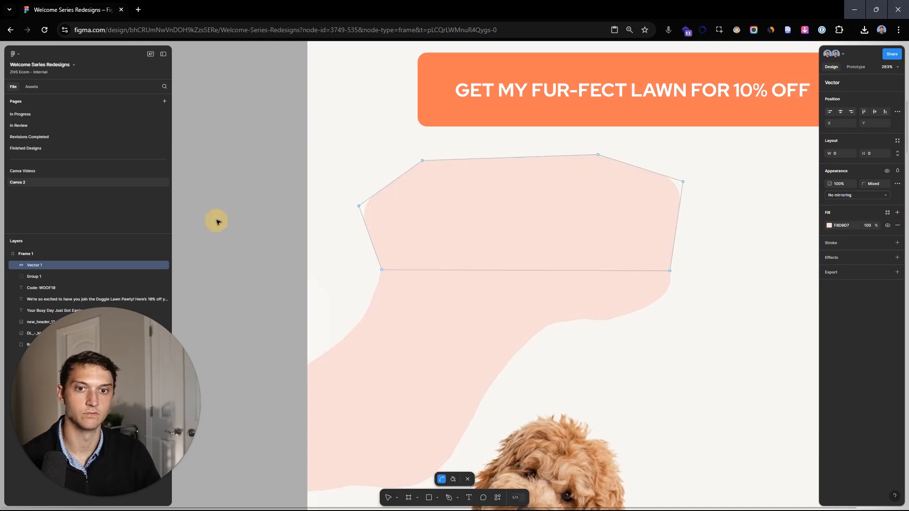
left_click(244, 213)
scroll(245, 215, "down", 5)
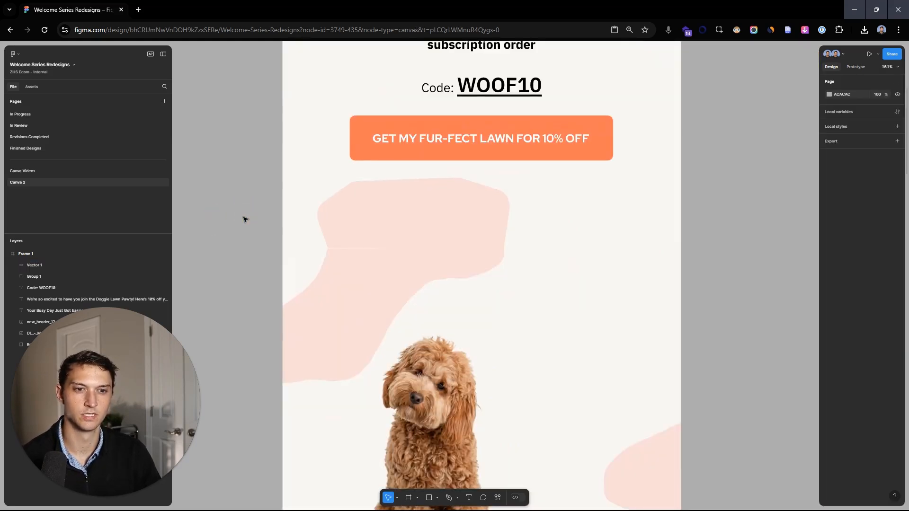
Reshape the pink vector by moving its upper-right point inward and fine-tuning the lower corner points against the blob's edges
scroll(461, 240, "up", 8)
left_click(489, 231)
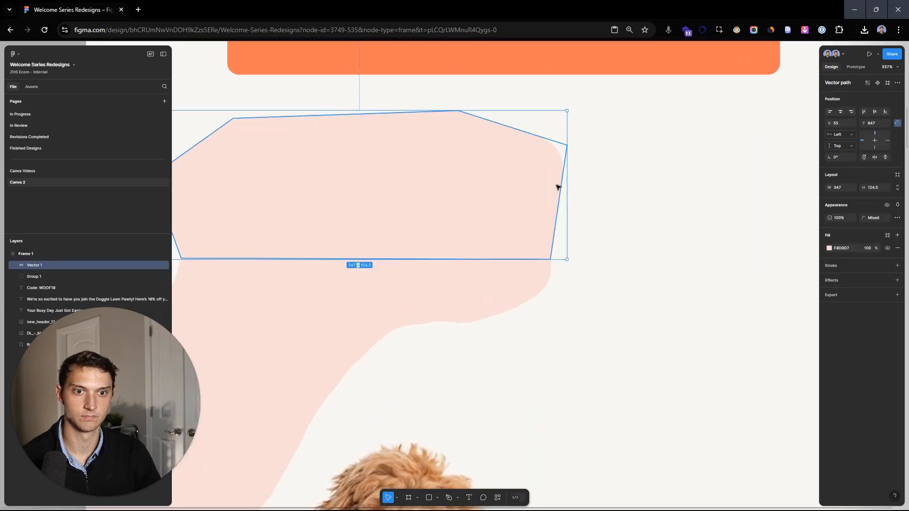
double_click(544, 162)
left_click_drag(567, 147, 557, 169)
scroll(557, 268, "up", 2)
scroll(558, 269, "up", 5)
mouse_move(501, 204)
left_mouse_down()
mouse_move(471, 196)
mouse_move(501, 198)
left_mouse_up()
scroll(644, 203, "down", 10)
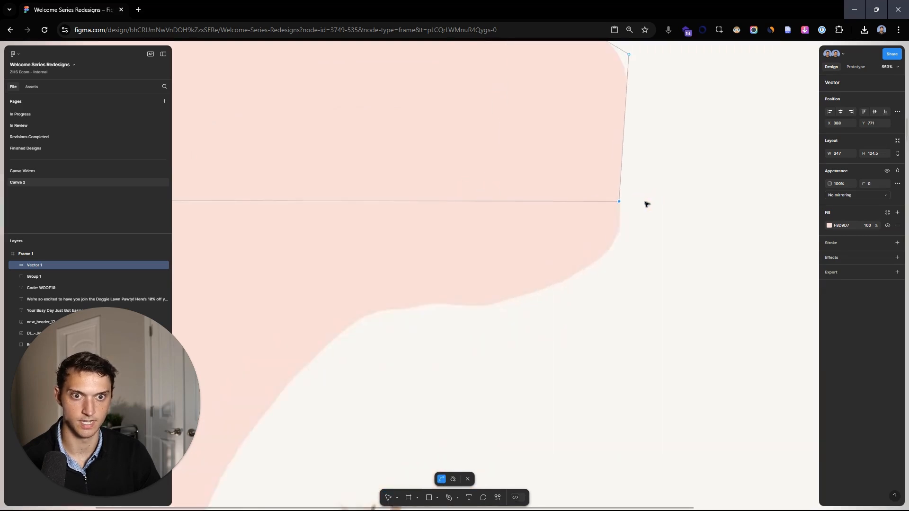
left_click(368, 154)
left_click(548, 176)
scroll(548, 177, "up", 5)
left_click_drag(397, 144, 357, 158)
scroll(212, 125, "down", 5)
scroll(211, 126, "down", 2)
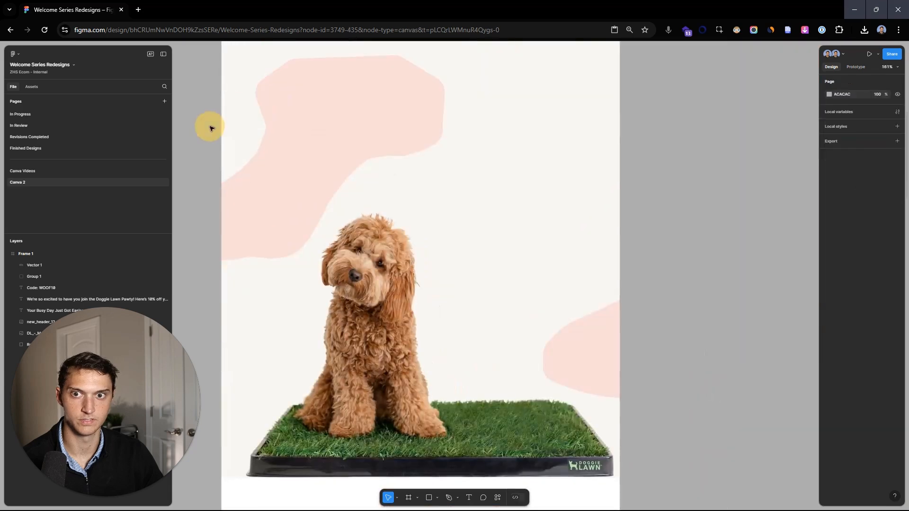
Increase the corner radius of the pink vector's upper points to 52 for a smoother blob outline
scroll(335, 183, "down", 3)
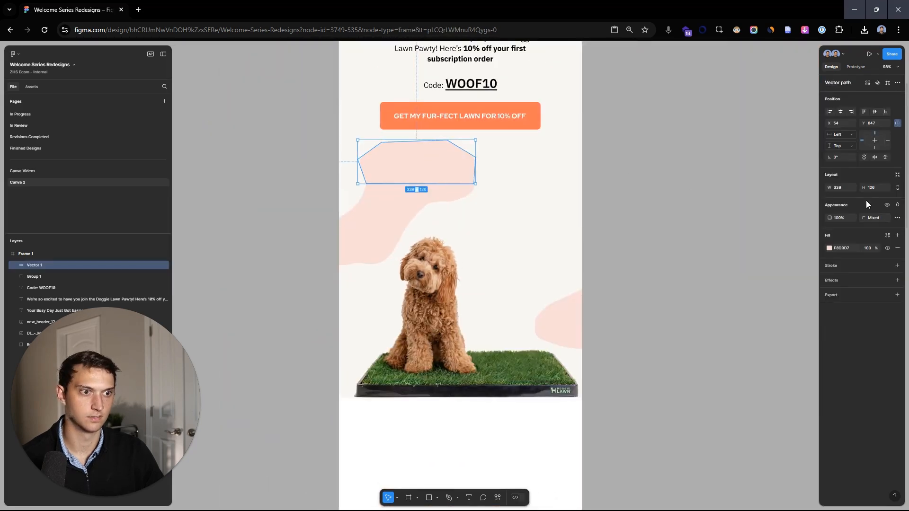
double_click(427, 157)
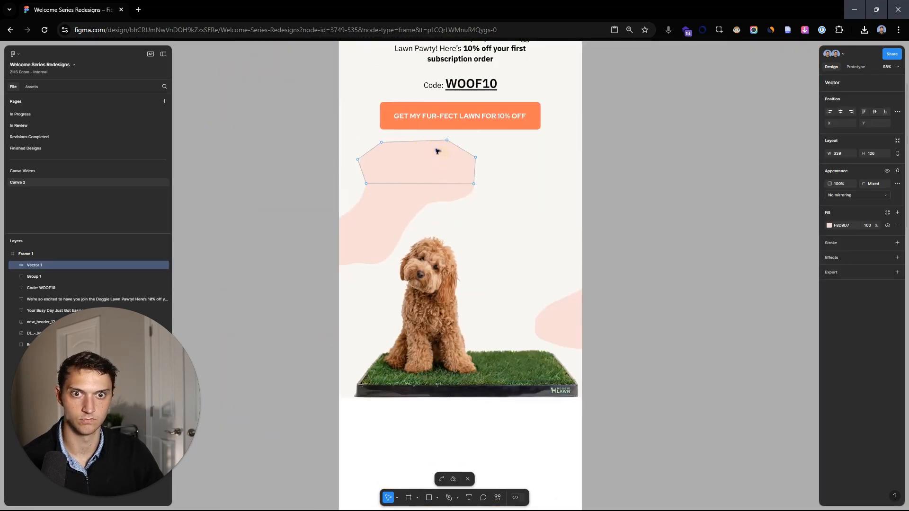
scroll(488, 168, "up", 4)
scroll(568, 184, "left", 4)
left_click(630, 186)
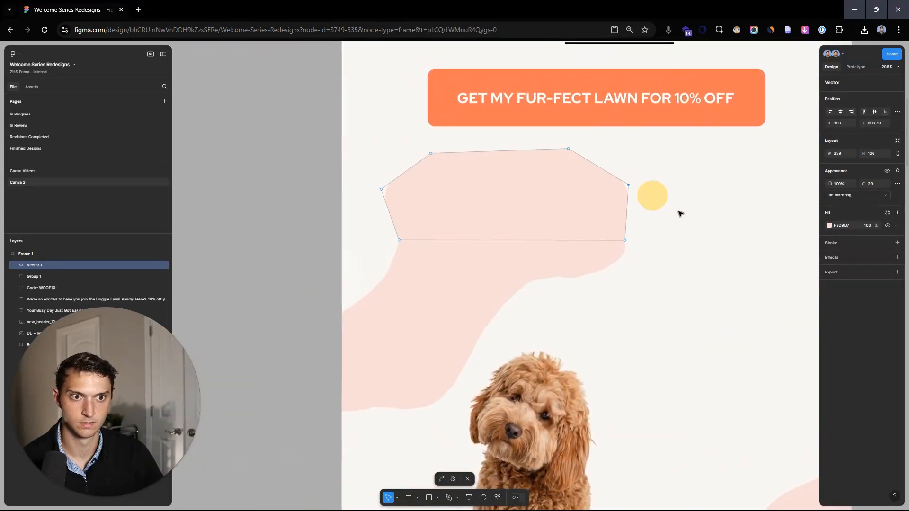
left_click(431, 154, "shift")
key("Escape")
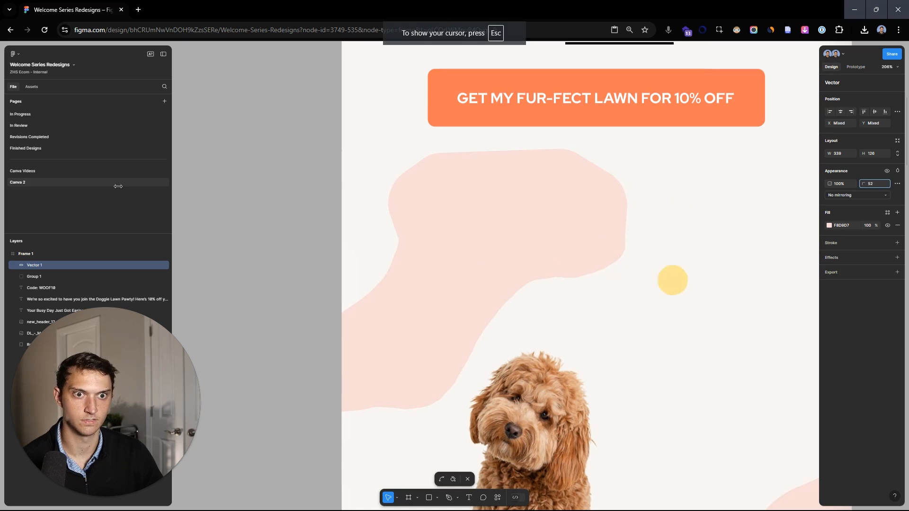
scroll(587, 163, "down", 5)
left_click(738, 120)
scroll(710, 137, "down", 2)
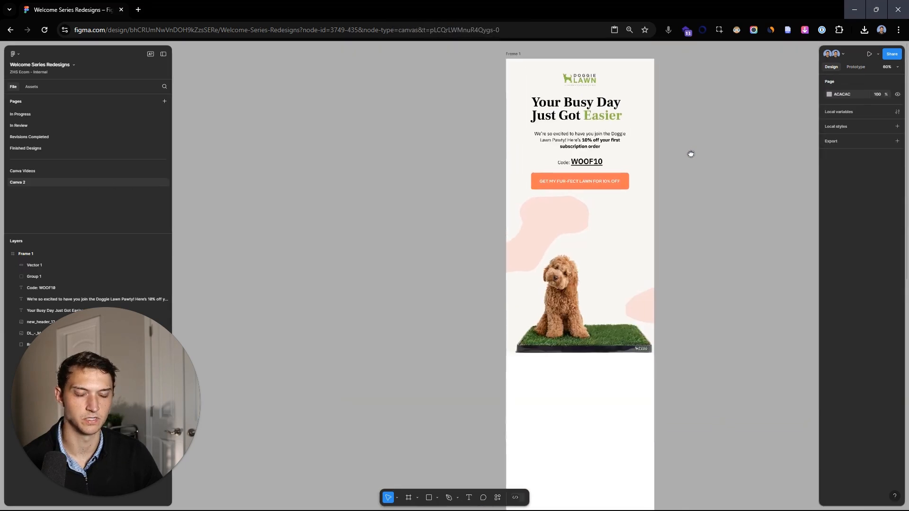
Move the dog image and the pink vector up so the blob overlaps the button, and bring the button group in front
key("shift+Up")
key("shift+Up")
key("shift+Up")
key("shift+Up")
key("shift+Up")
key("shift+Up")
key("shift+Up")
key("shift+Up")
key("shift+Up")
key("shift+Up")
key("shift+Up")
left_click(603, 179)
key("]")
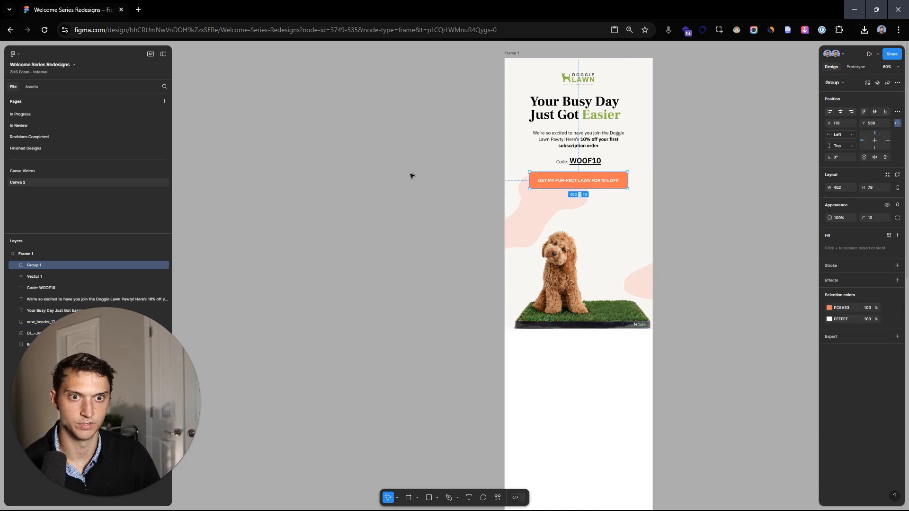
Paste the hand-drawn curly arrow into the header and place it below the button, pointing at the dog
left_click(416, 179)
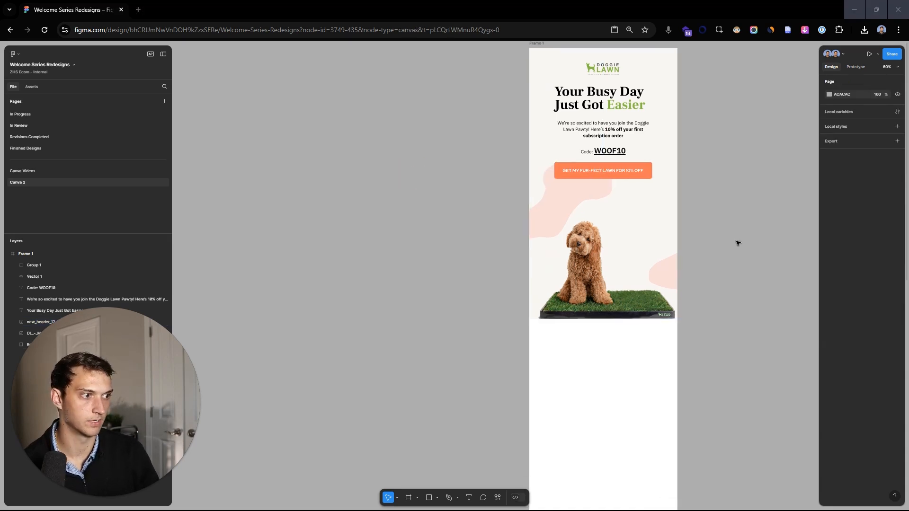
key("ctrl+v")
left_click_drag(463, 280, 692, 232)
left_click(743, 227)
scroll(716, 165, "down", 1)
left_click_drag(717, 163, 654, 216)
scroll(616, 199, "up", 2)
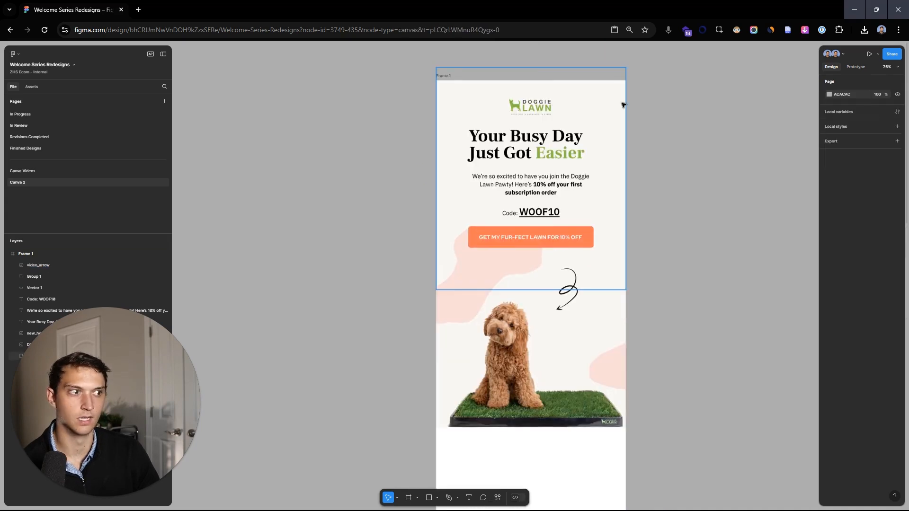
Duplicate the pink blob vector, rotate it to about 135° and place it over the header's upper-right corner
left_click(464, 248)
left_click_drag(469, 251, 641, 95)
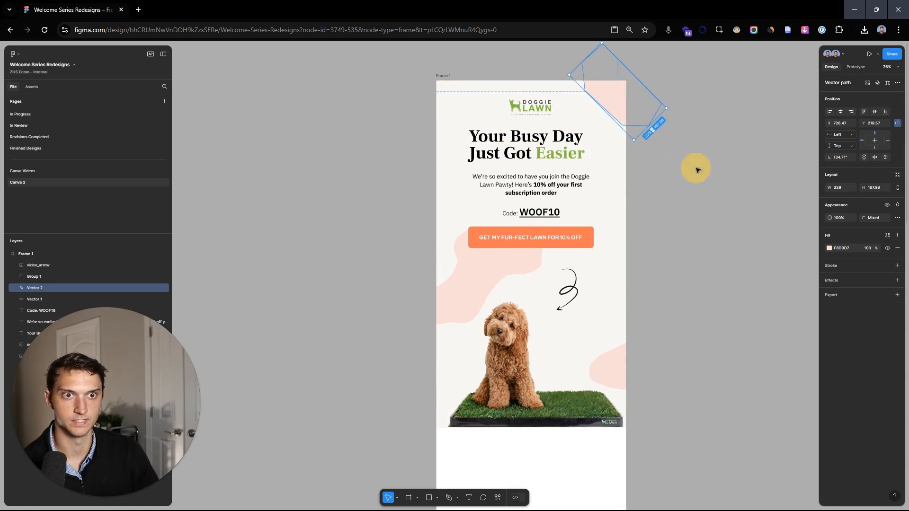
left_click(714, 180)
scroll(725, 186, "up", 3)
left_click(566, 118)
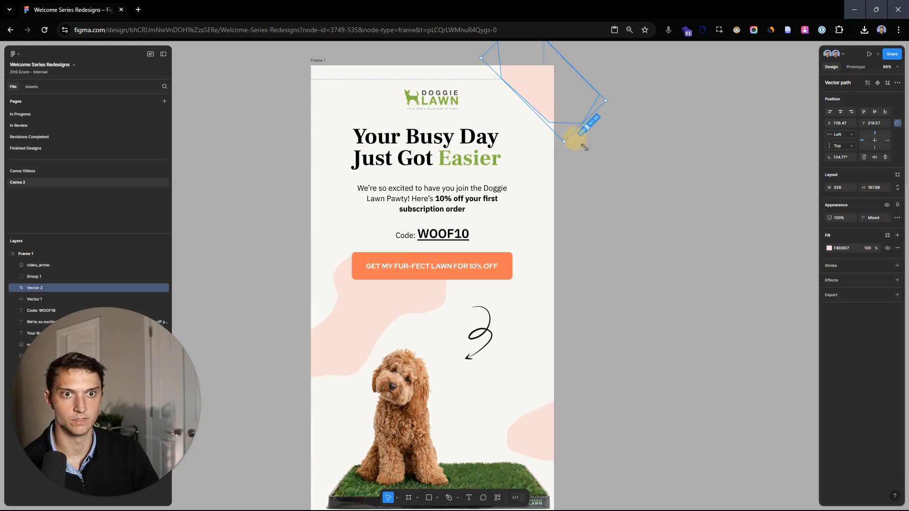
left_click(680, 233)
scroll(680, 235, "down", 3)
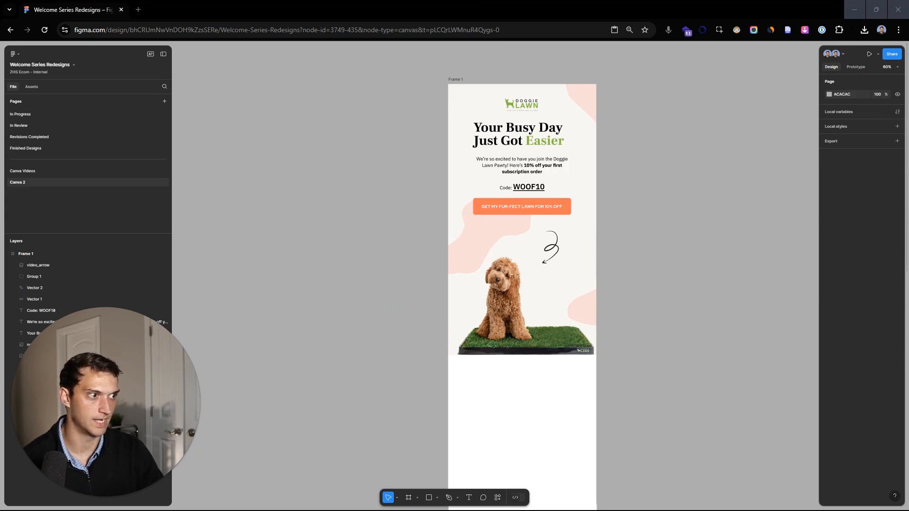
Paste pink paw prints and place pairs beside the logo and beside the discount copy in the header
key("ctrl+v")
left_click_drag(581, 179, 464, 101)
left_click(589, 180, "shift")
left_click(503, 95)
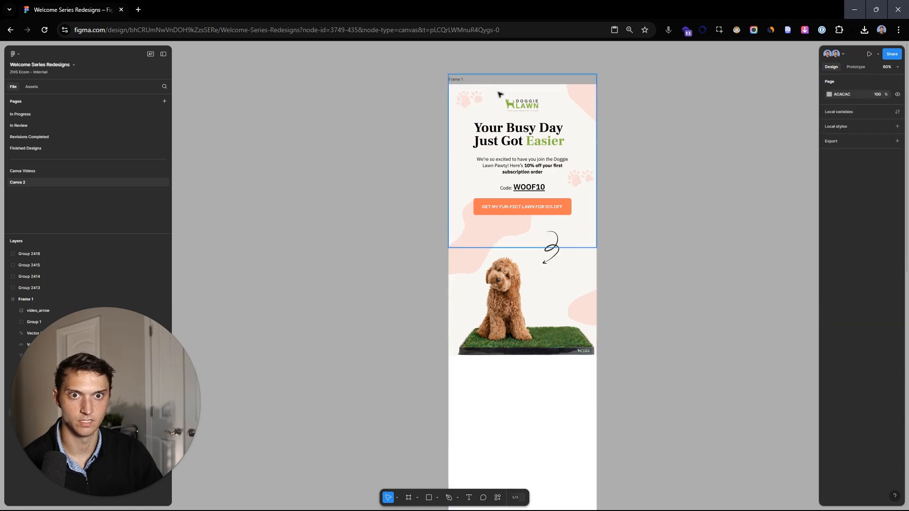
key("ctrl+z")
scroll(503, 95, "up", 5, "ctrl")
key("ctrl+z")
key("ctrl+z")
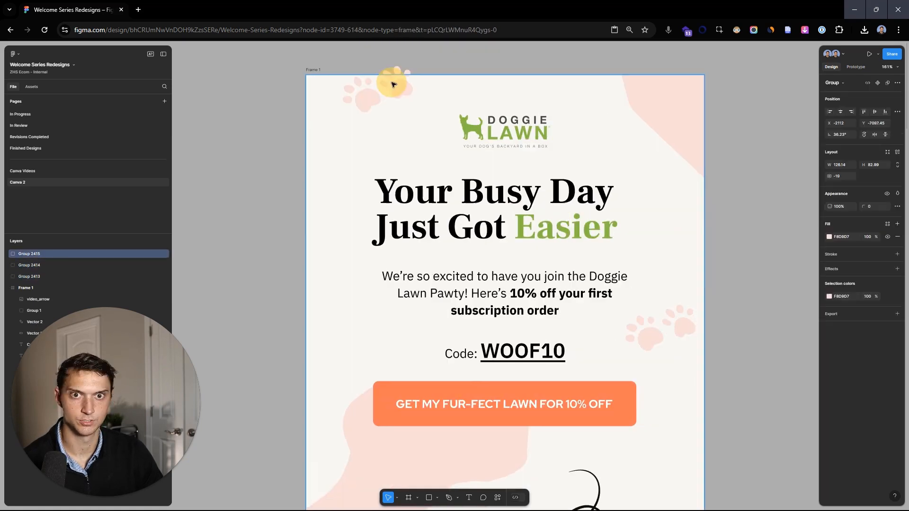
left_click_drag(393, 83, 392, 87)
scroll(715, 201, "down", 2, "ctrl")
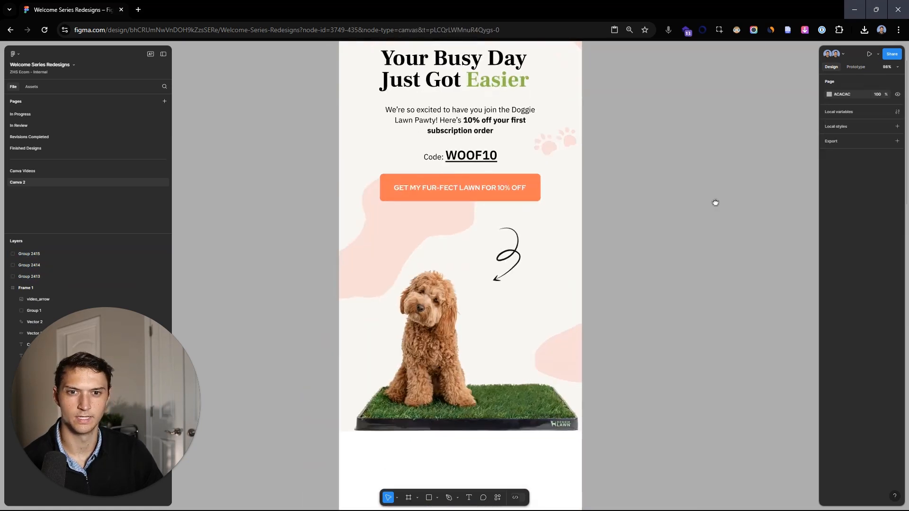
Paste the image of the puppy on the lawn and place it below the header, against the frame's right edge
left_click_drag(714, 201, 702, 258)
scroll(702, 257, "down", 2, "ctrl")
left_click_drag(690, 294, 677, 225)
scroll(676, 225, "down", 5, "ctrl")
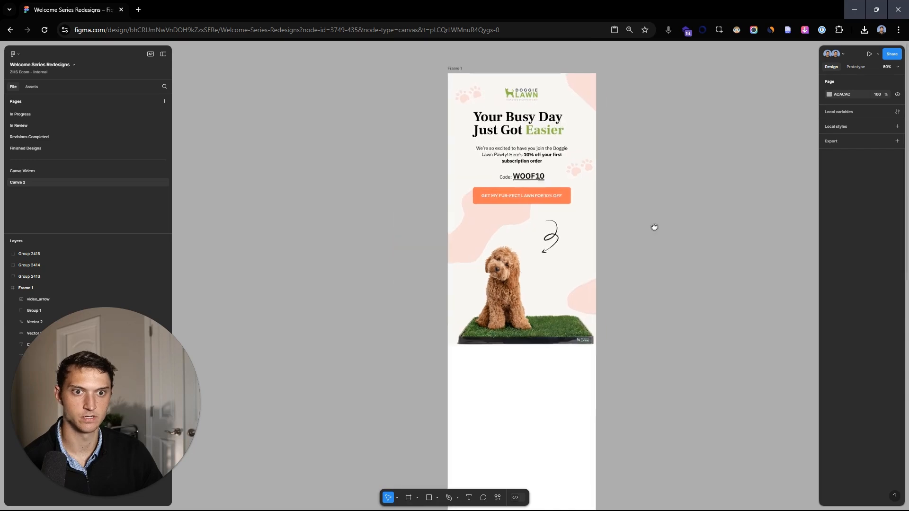
scroll(583, 213, "up", 5, "ctrl")
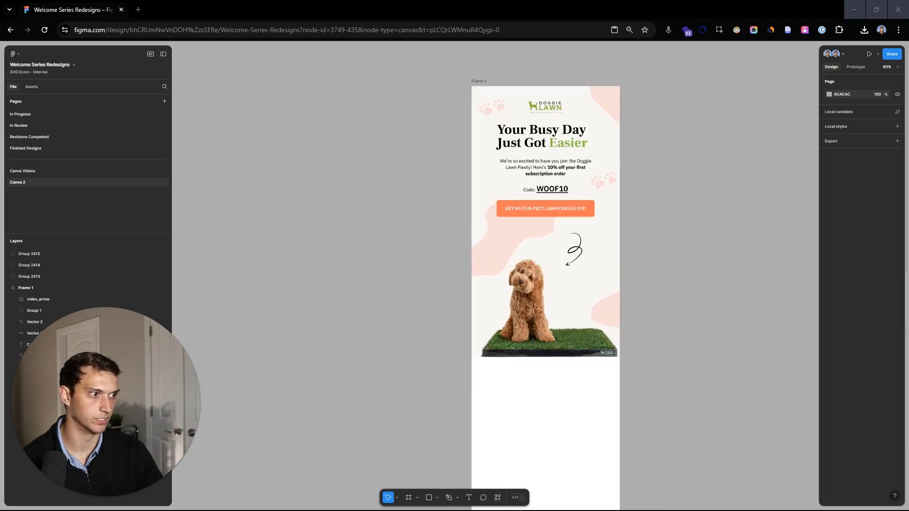
scroll(539, 274, "down", 3)
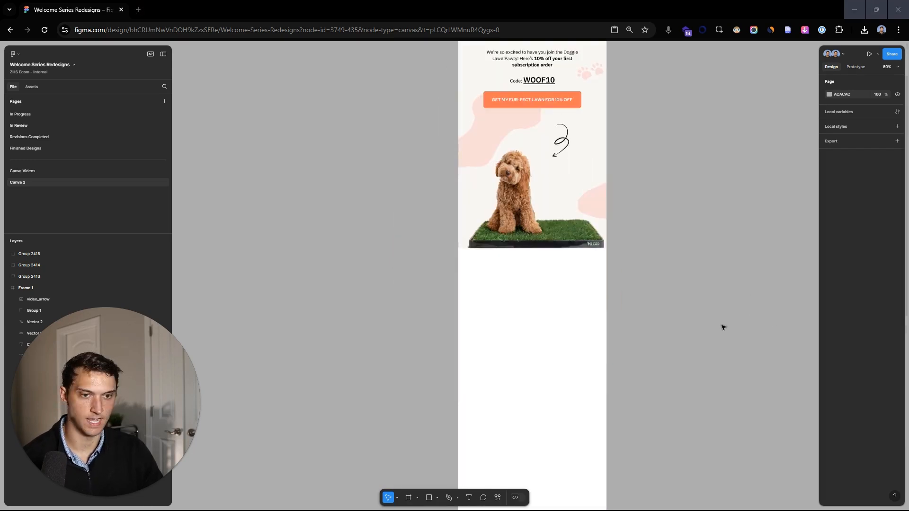
key("ctrl+v")
scroll(626, 393, "down", 5)
left_click_drag(609, 215, 615, 214)
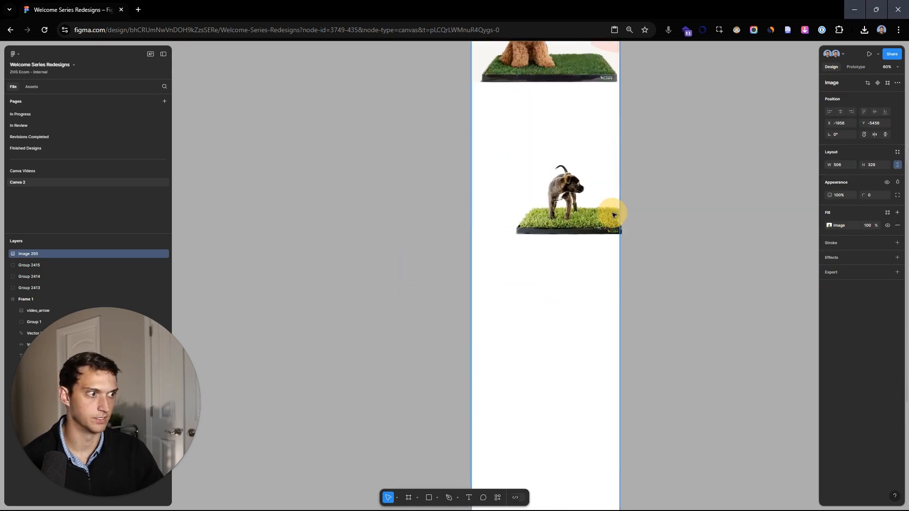
Paste the "Welcome to the Pawty!" text group and the "GET MY FUR-FECT LAWN" copy and button group outside the frame's left edge
left_click(735, 224)
key("ctrl+v")
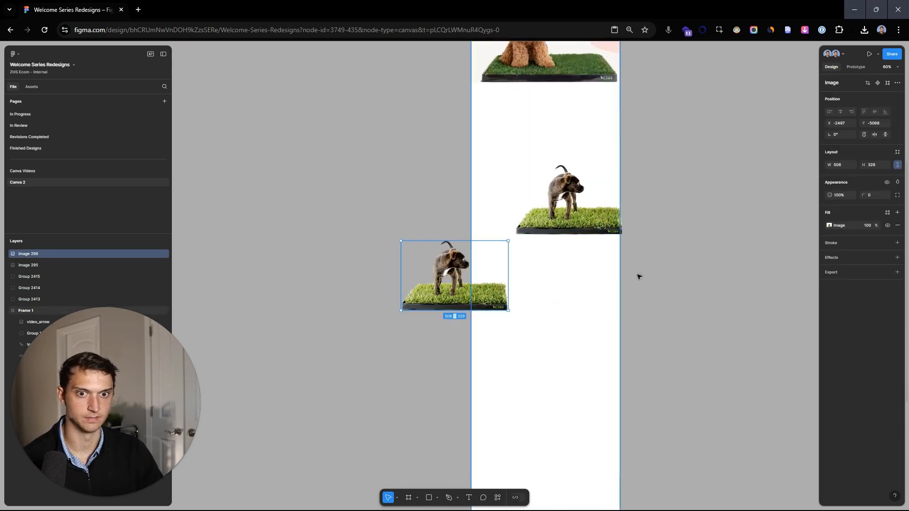
left_click_drag(464, 142, 421, 138)
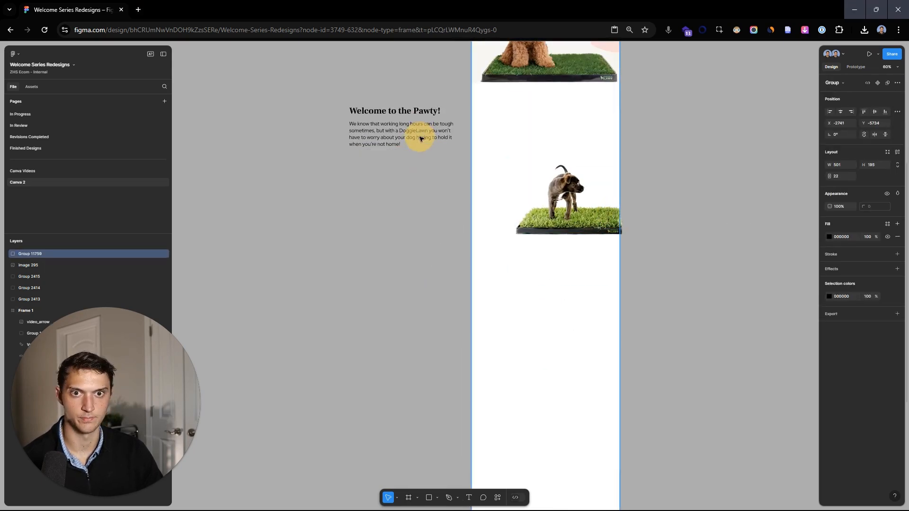
left_click(380, 193)
scroll(428, 207, "down", 3)
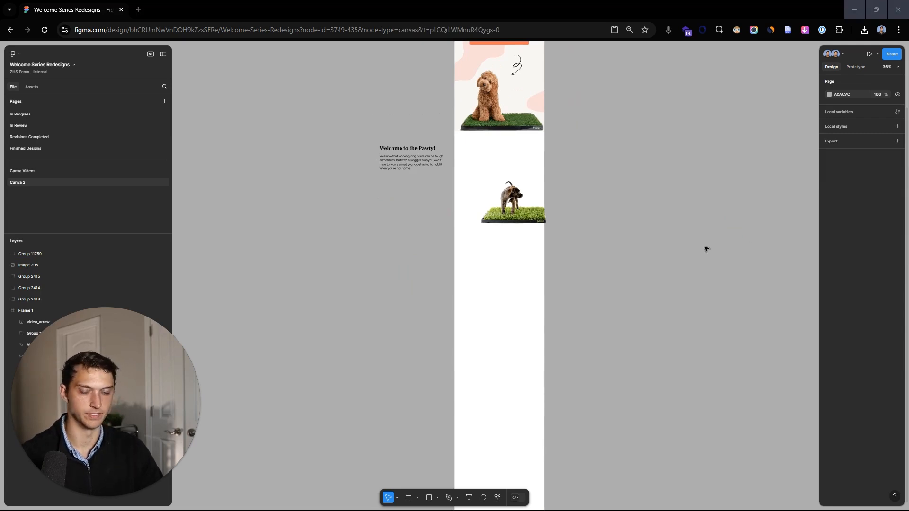
key("ctrl+v")
scroll(447, 258, "up", 3)
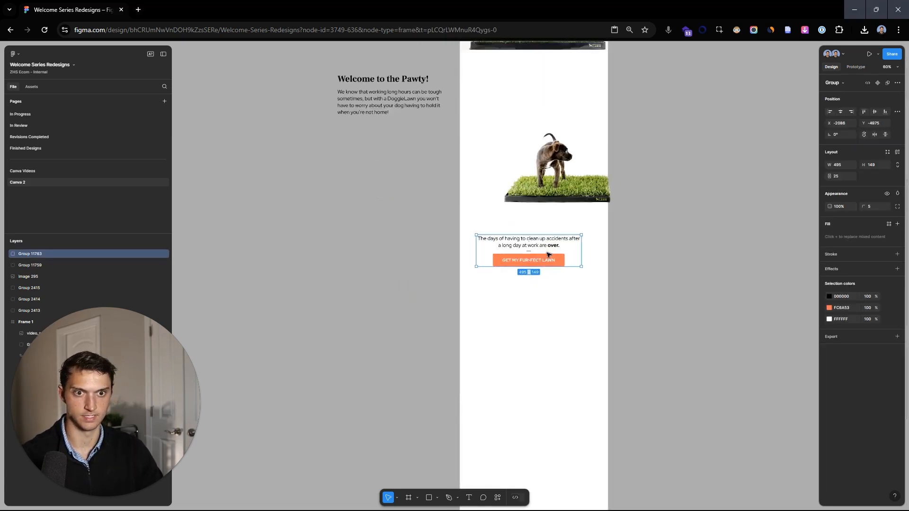
left_click_drag(548, 254, 395, 263)
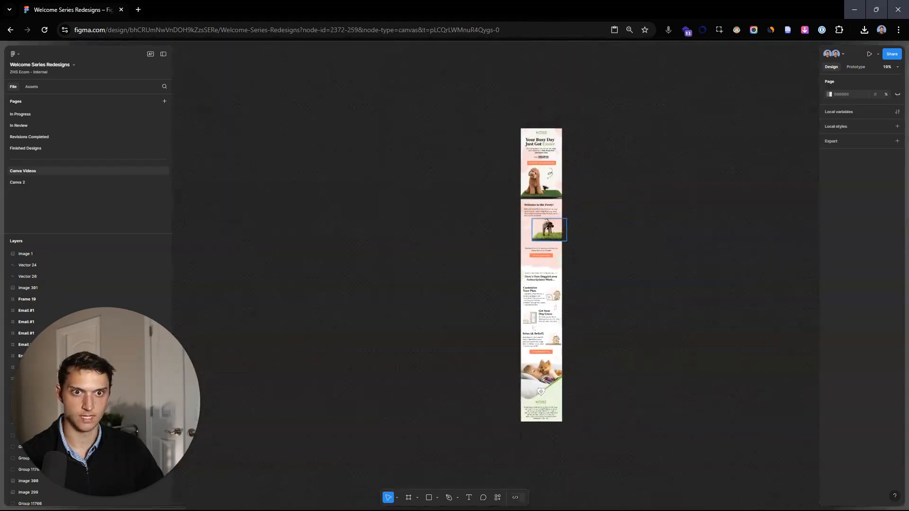
Copy a capture of the finished "Welcome to the Pawty!" section and paste it beside the frame's right edge as a reference
scroll(627, 268, "up", 5)
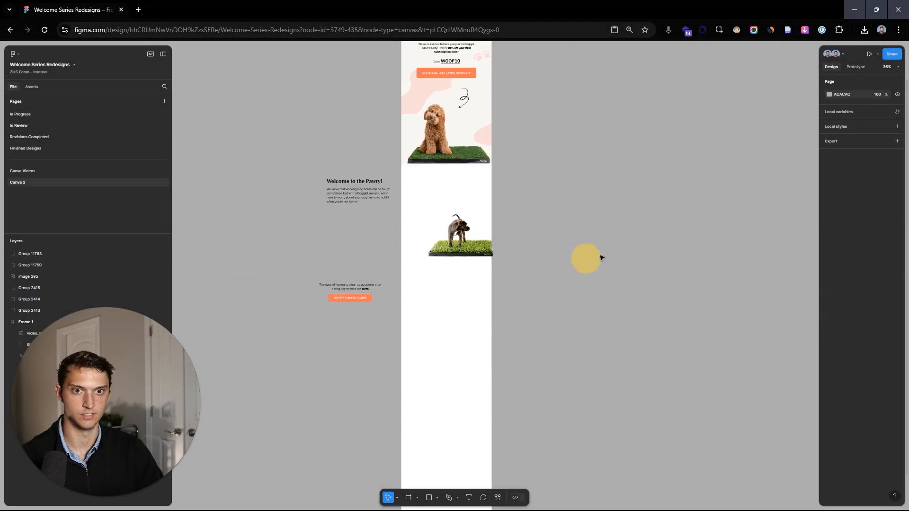
left_click(503, 264)
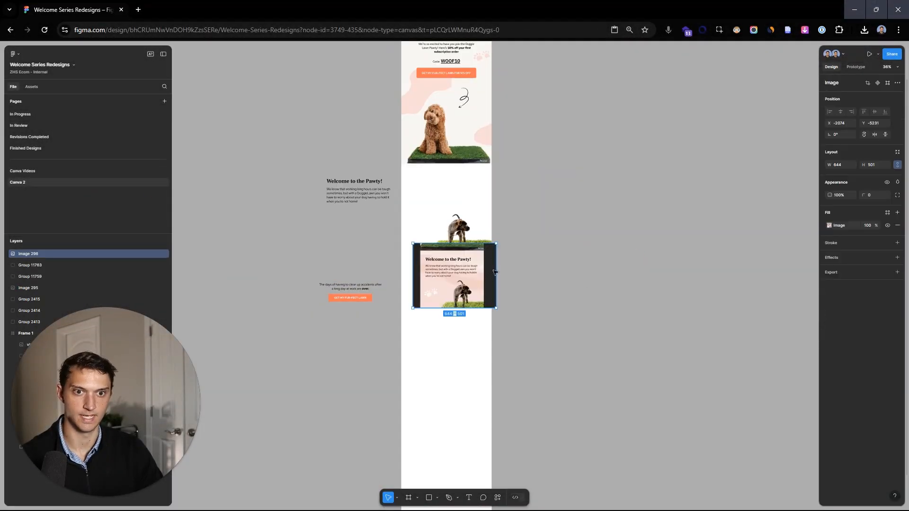
left_click_drag(503, 264, 619, 199)
left_click_drag(529, 175, 474, 130)
left_click(634, 111)
scroll(625, 181, "up", 3)
left_click_drag(564, 185, 593, 148)
scroll(626, 166, "down", 2)
scroll(628, 156, "up", 3)
Trace the wavy background band on the reference image with a four-point Pen path and set its stroke weight to 56
key("l")
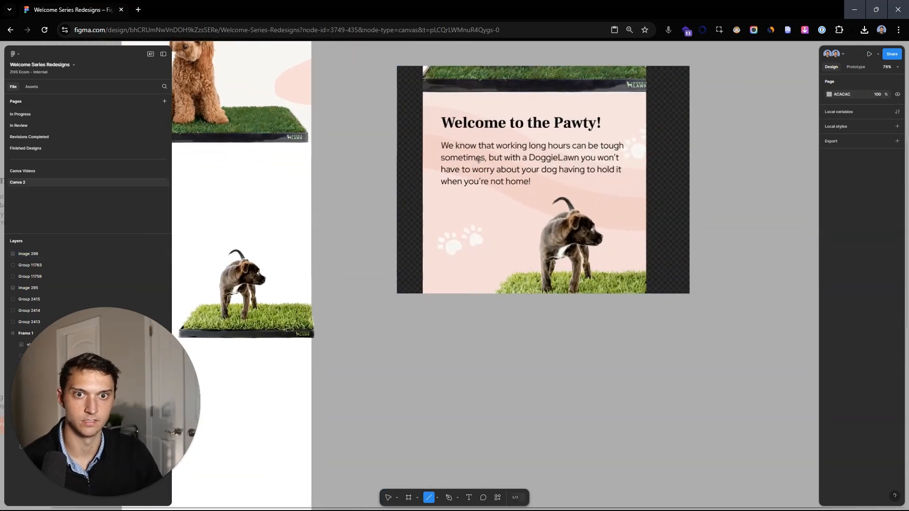
left_click_drag(476, 144, 473, 146)
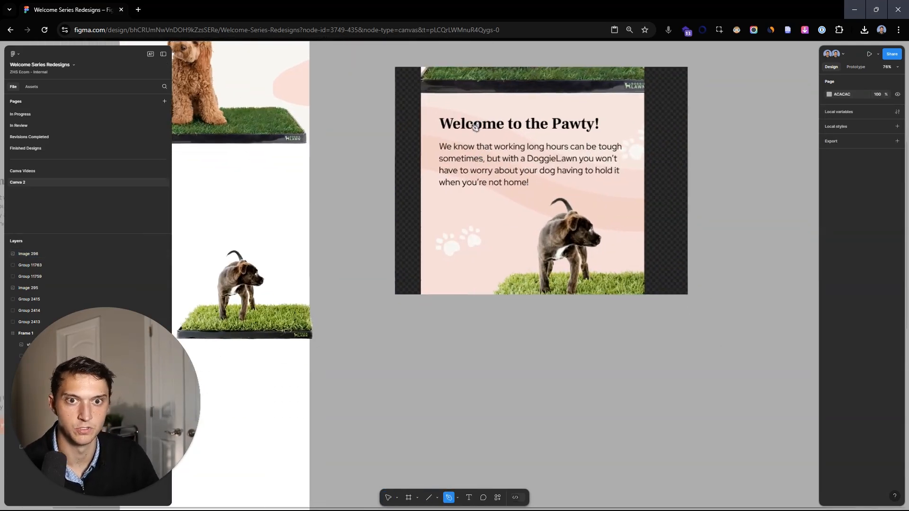
left_click(420, 108)
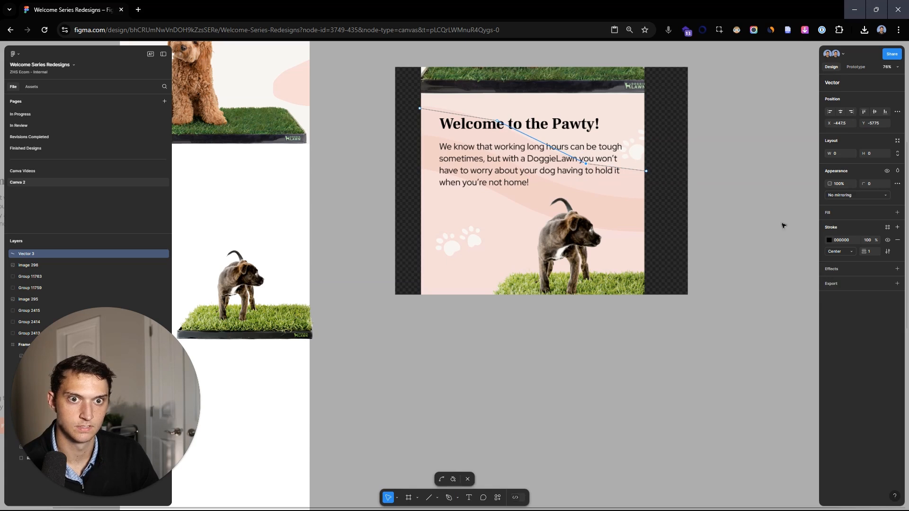
mouse_move(863, 183)
left_mouse_down()
mouse_move(198, 205)
mouse_move(227, 205)
left_mouse_up()
left_click_drag(864, 252, 907, 253)
Round the path's two bends and shift its points into a smoother wave with ends extending past the reference section's sides
left_click(584, 169)
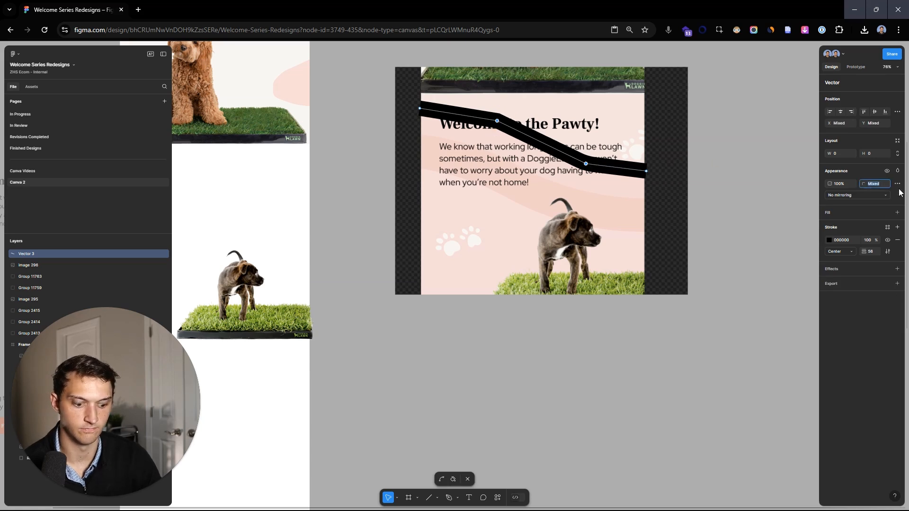
left_click(487, 119)
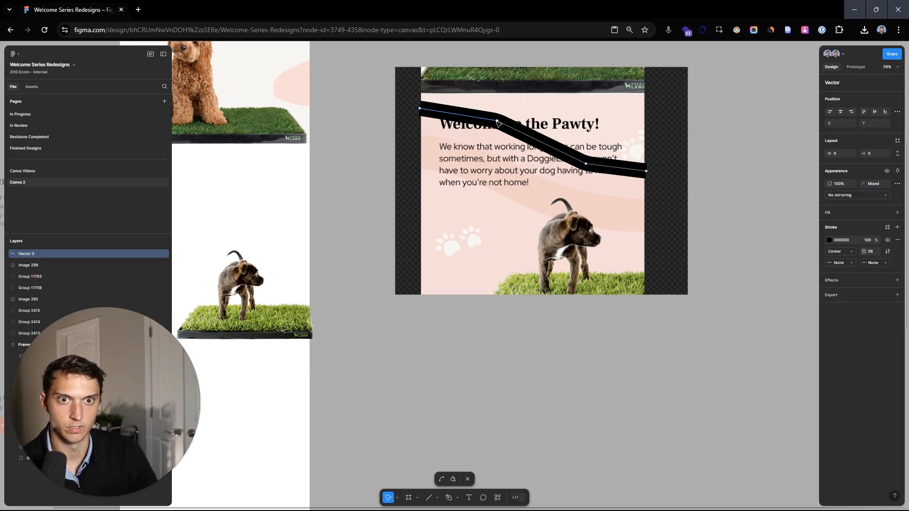
left_click(500, 117)
right_click(500, 118)
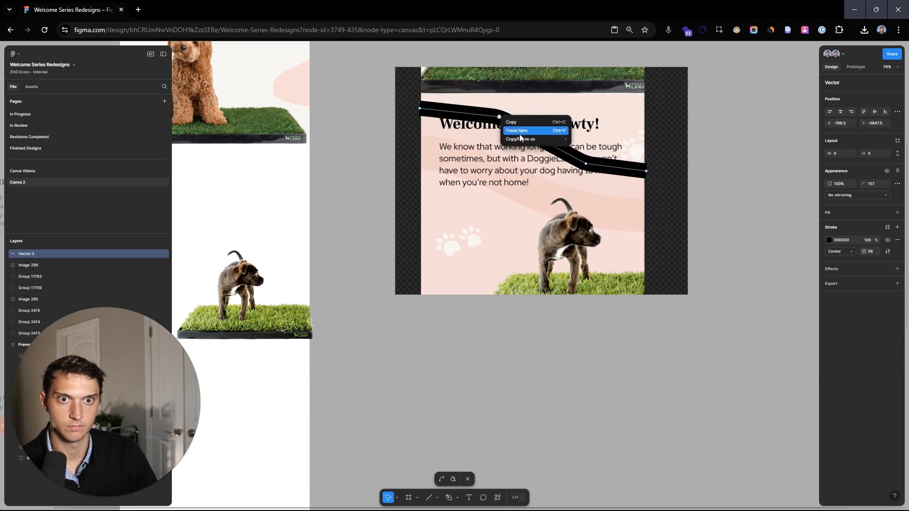
double_click(497, 117)
left_click_drag(502, 118, 498, 125)
left_click_drag(642, 179, 655, 181)
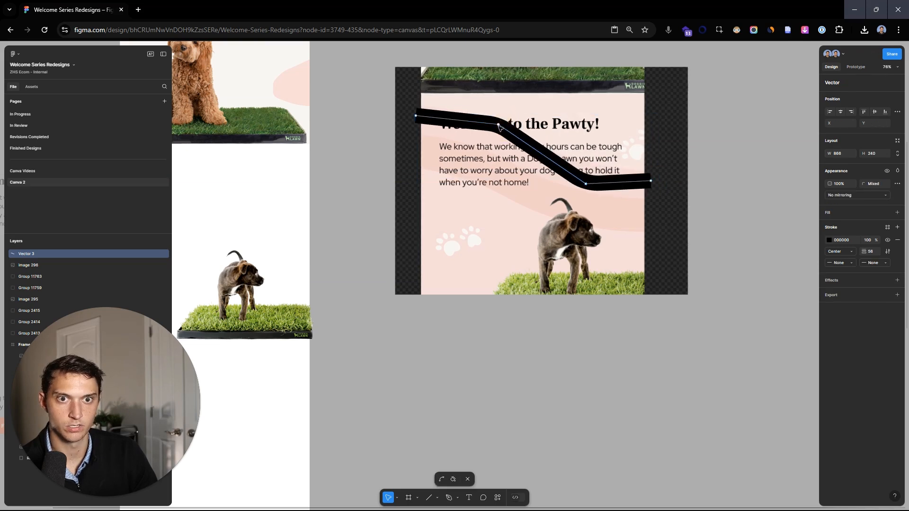
left_click_drag(498, 126, 494, 119)
left_click_drag(415, 116, 410, 125)
double_click(503, 129)
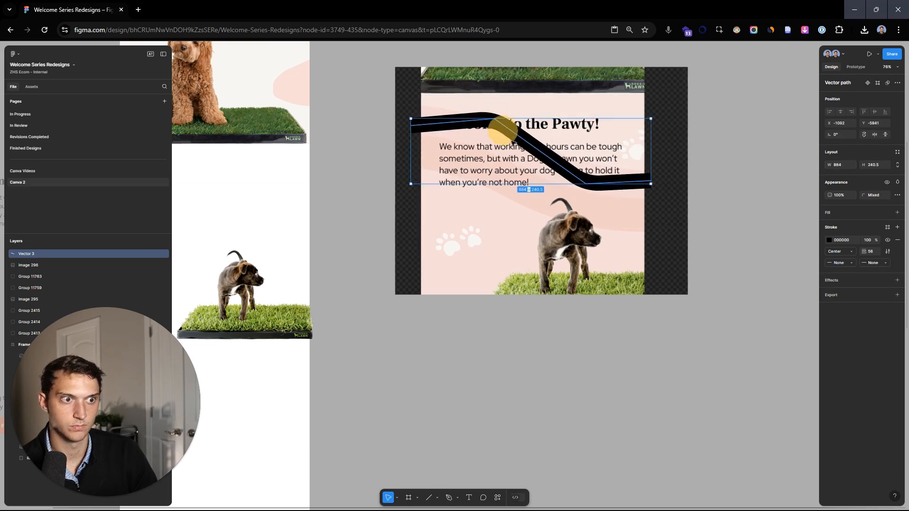
double_click(586, 185)
Move the wavy path below the reference image and colour its stroke with a pink sampled from the reference
mouse_move(578, 177)
left_mouse_down()
mouse_move(600, 146)
mouse_move(542, 410)
left_mouse_up()
key("i")
left_click(631, 190)
left_click_drag(680, 399, 687, 340)
Duplicate the wavy band slightly lower, give the copy another pink sampled from the reference, and align both bands by their horizontal centres
left_click_drag(552, 357, 550, 373)
key("i")
left_click(626, 158)
left_click_drag(680, 343, 587, 374)
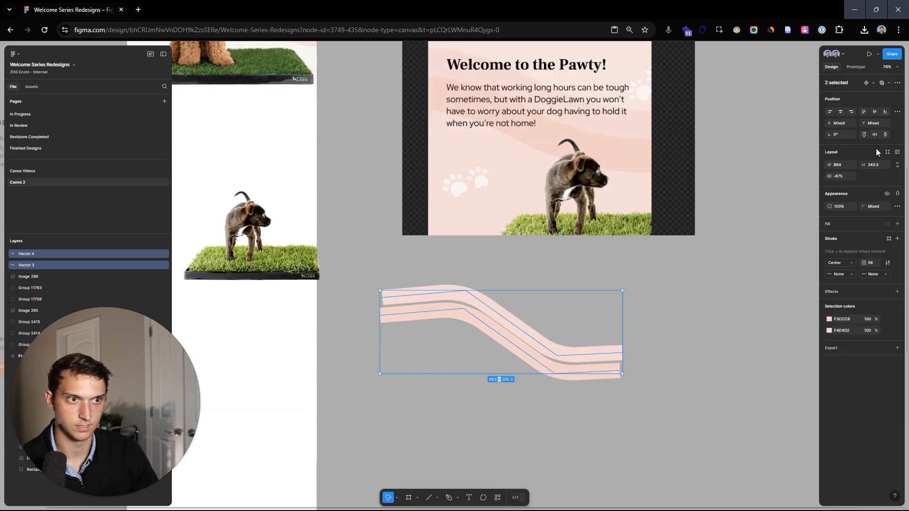
left_click(842, 113)
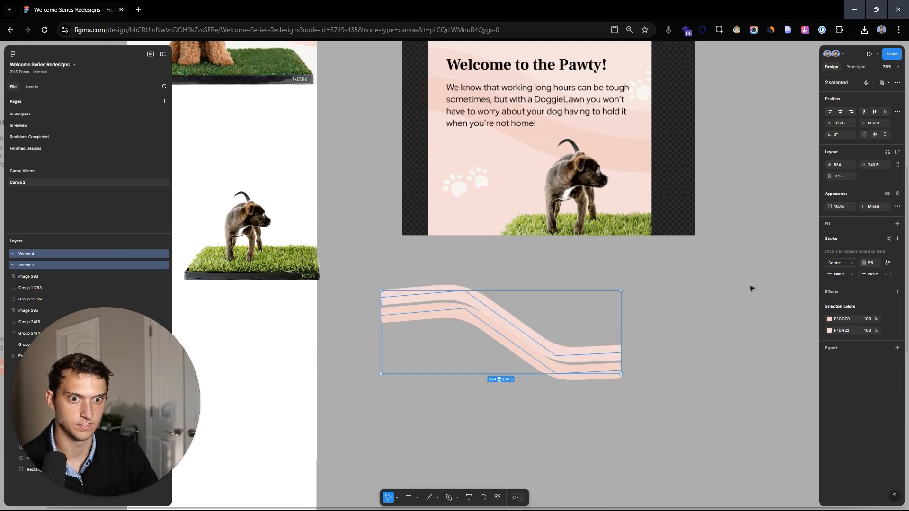
Set the stroke weight of both wavy bands to 140 so that they overlap without a gap
left_click(525, 352)
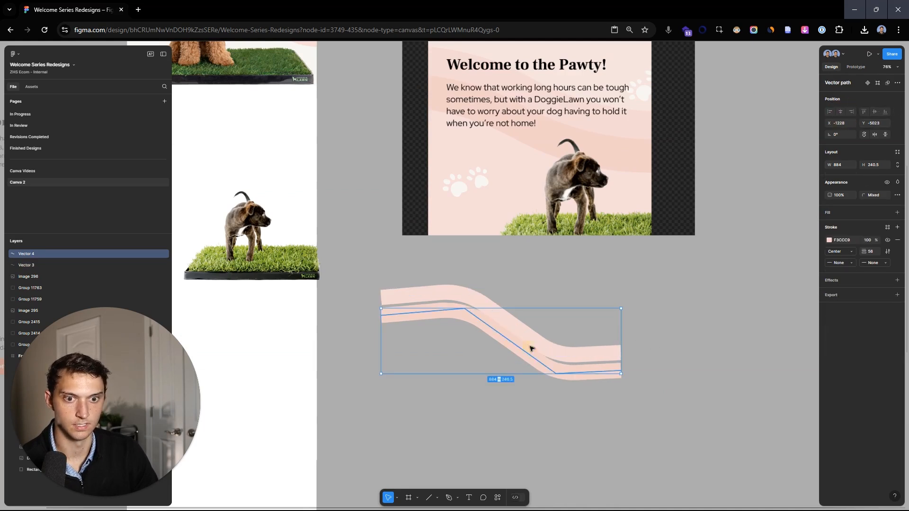
double_click(548, 353)
key("Escape")
left_click_drag(618, 421, 558, 311)
mouse_move(864, 262)
left_mouse_down()
mouse_move(460, 274)
mouse_move(544, 271)
left_mouse_up()
left_click(521, 297)
double_click(521, 297)
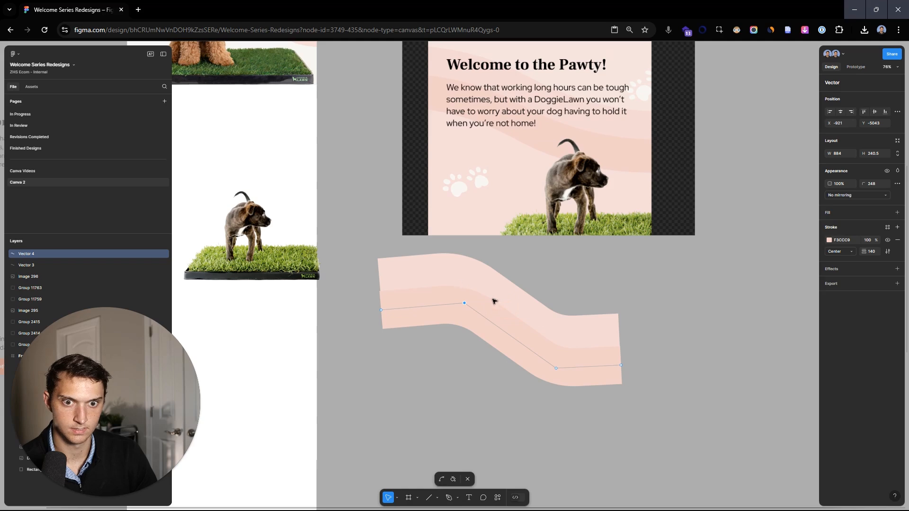
key("Escape")
Move both wavy bands into the frame just below the dog image and flatten them to a height of 151
left_click(519, 297, "shift")
scroll(521, 296, "down", 3)
left_click_drag(544, 304, 395, 195)
key("ctrl+z")
left_click_drag(635, 360, 450, 242)
left_click(410, 209)
scroll(483, 230, "up", 4)
scroll(478, 229, "up", 2)
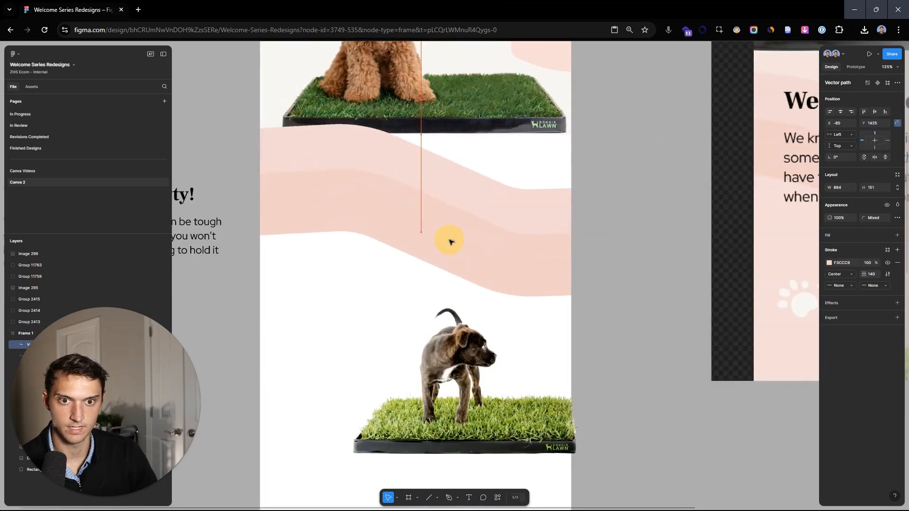
Bring the header's dog image in front of the wavy bands
scroll(520, 218, "down", 3)
left_click(519, 178)
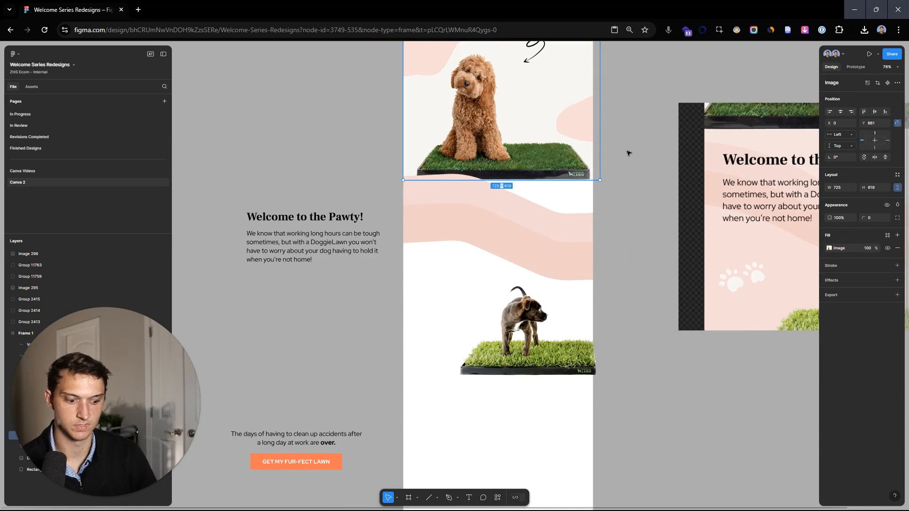
scroll(503, 202, "down", 3)
Duplicate the header's background rectangle down behind the bands and puppy, and fill the copy with light pink sampled from the reference
left_click(486, 102)
left_click_drag(479, 122, 493, 239)
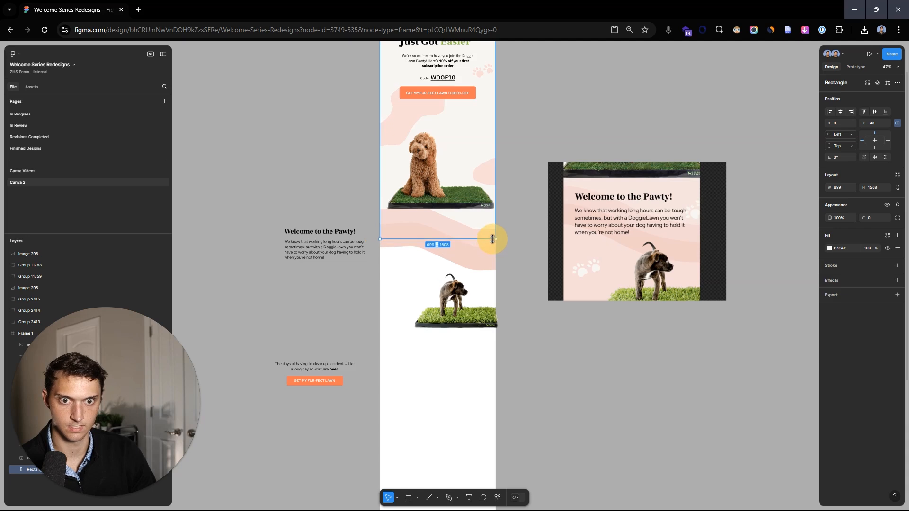
left_click_drag(465, 197, 444, 363)
key("i")
left_click(624, 275)
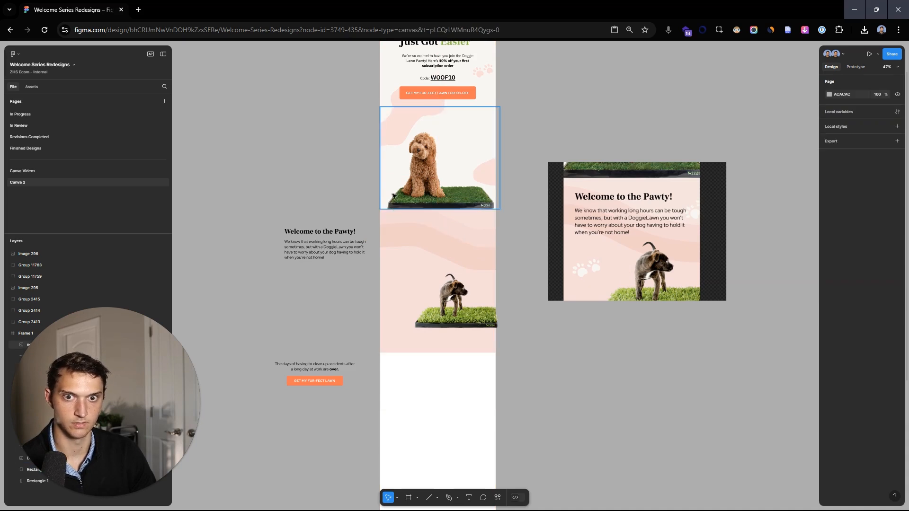
Duplicate a wavy band up to the lower edge of the dog image and colour the copy with the header's off-white background
scroll(433, 189, "up", 5)
left_click_drag(476, 276, 470, 318)
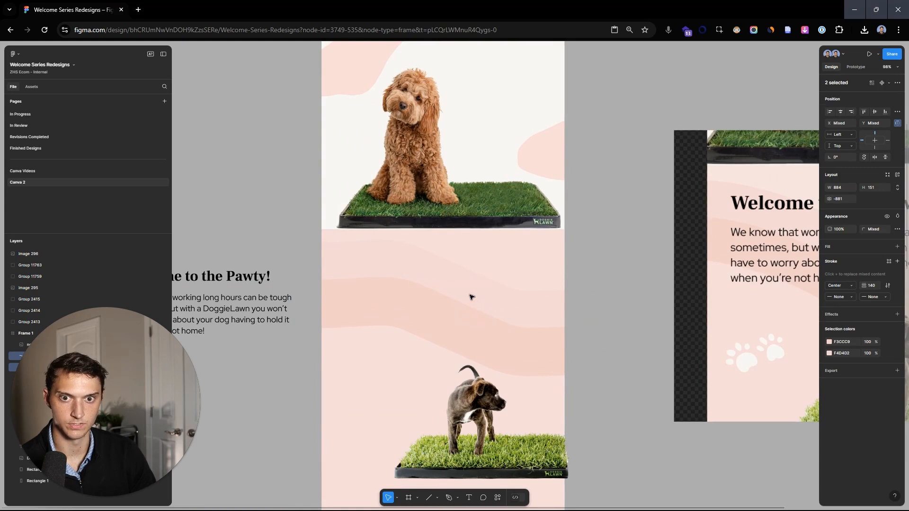
left_click(406, 264)
left_click_drag(408, 264, 415, 222)
key("i")
left_click(520, 97)
mouse_move(471, 251)
left_mouse_down()
mouse_move(474, 228)
mouse_move(468, 242)
left_mouse_up()
scroll(574, 223, "down", 5)
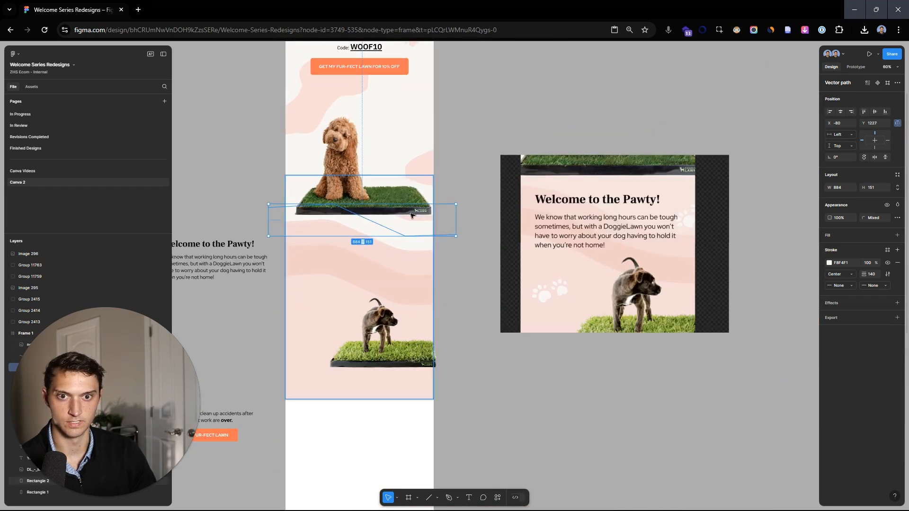
left_click_drag(384, 227, 384, 216)
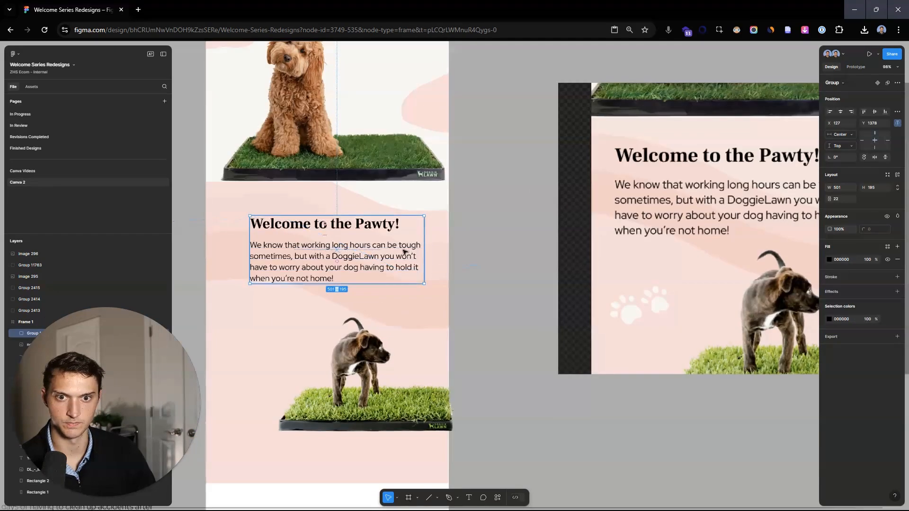
Shift the "Welcome to the Pawty!" text group left to X 112 and move the puppy image up close beneath it
left_click_drag(404, 251, 398, 251)
scroll(564, 250, "down", 3)
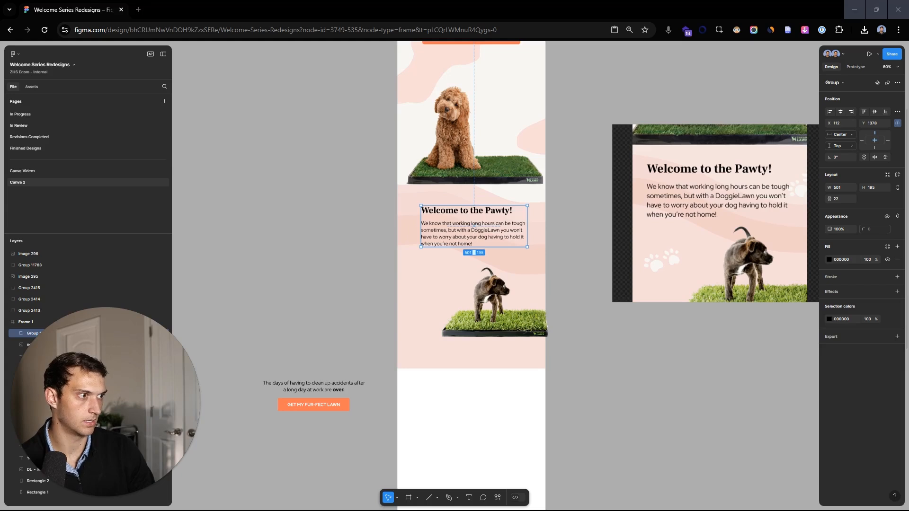
left_click(645, 301)
key("shift+Up")
key("shift+Up")
key("shift+Up")
key("shift+Up")
key("shift+Up")
key("shift+Up")
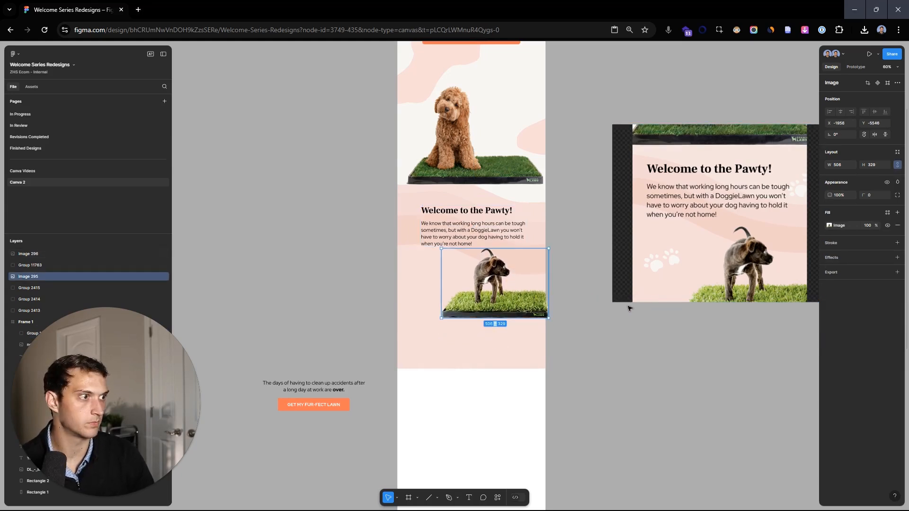
Place pairs of white paw prints on both sides of the puppy, matching the reference
scroll(521, 287, "down", 4)
scroll(508, 200, "up", 4)
left_click_drag(556, 161, 573, 275)
left_click(830, 296)
left_click(744, 418)
left_click(682, 411)
left_click(682, 228)
left_click_drag(659, 292, 557, 160)
left_click_drag(472, 145, 339, 312)
left_click(289, 257)
Move the closing text and "Get My Fur-fect Lawn" button group onto the pink area below the puppy and centre it horizontally
left_click_drag(238, 404, 487, 292)
left_click(841, 112)
left_click_drag(558, 310, 554, 278)
left_click(593, 251)
scroll(680, 165, "down", 3)
left_click_drag(680, 165, 603, 316)
scroll(505, 195, "down", 1)
left_click_drag(505, 195, 463, 173)
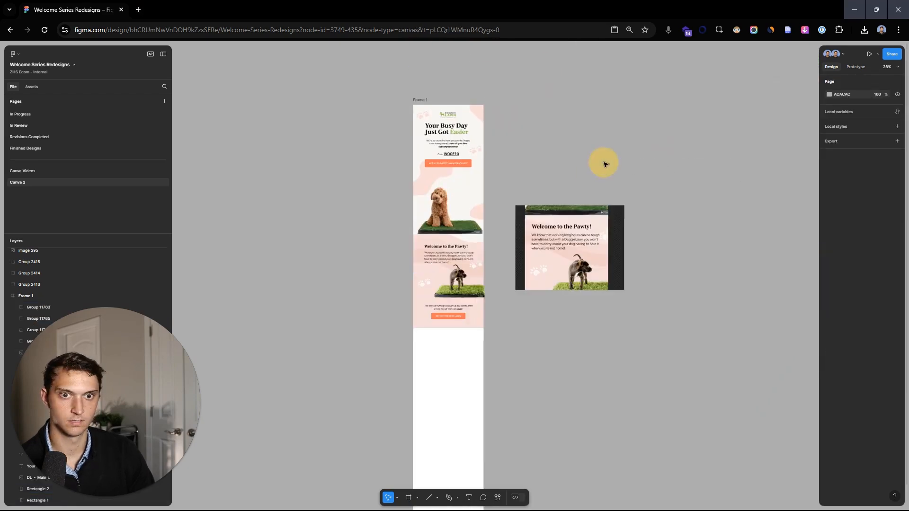
Paste the hand-drawn curly arrow image into the email and position it beside the header dog's head, pointing at the dog
key("ctrl+v")
left_click_drag(456, 278, 467, 192)
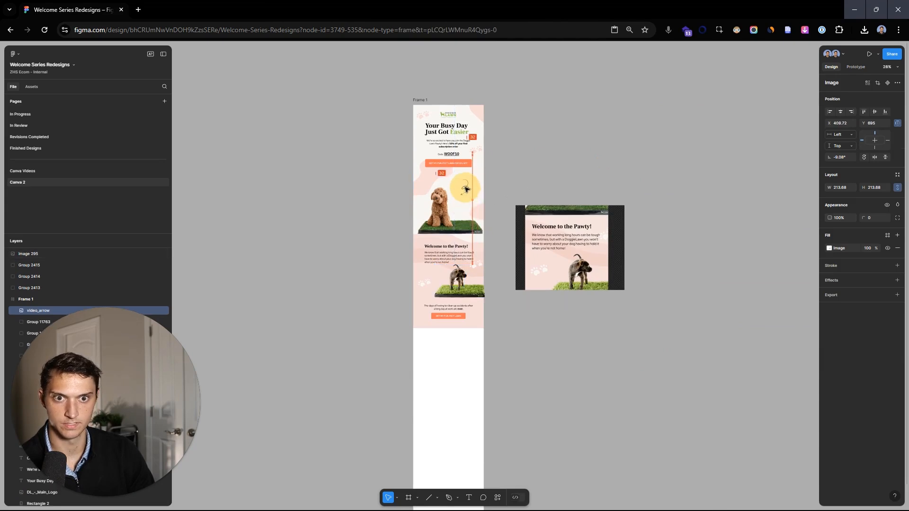
left_click(648, 217)
left_click_drag(648, 218, 658, 190)
scroll(499, 80, "up", 3)
scroll(627, 146, "down", 1)
left_click_drag(627, 370, 652, 138)
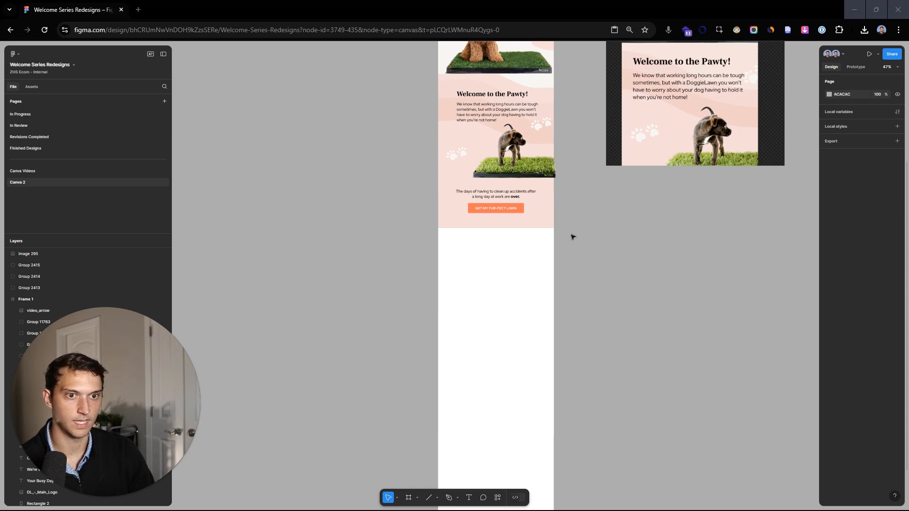
Copy the pink blob from the header's edge down beside the puppy
scroll(572, 237, "up", 5)
left_click_drag(481, 215, 561, 385)
scroll(587, 350, "down", 1)
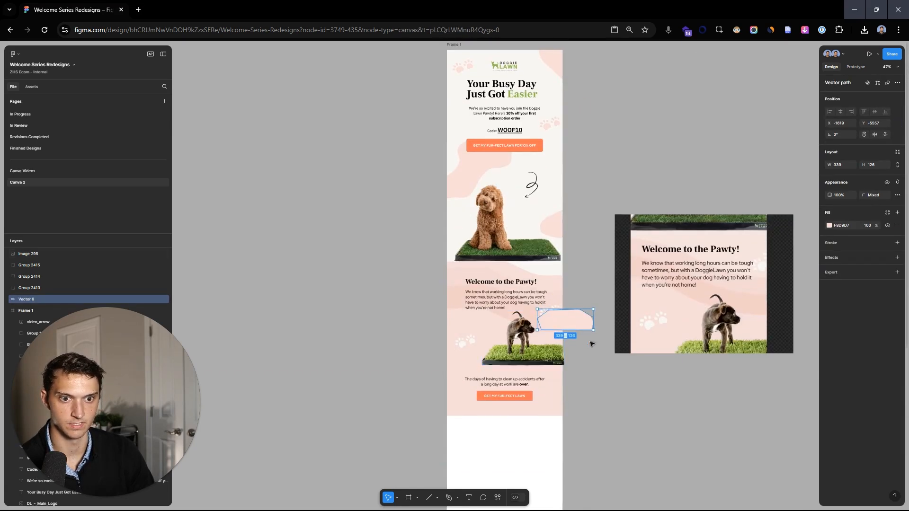
Paste a screenshot of the next reference section below the first reference image
scroll(587, 342, "down", 2)
scroll(587, 342, "right", 2)
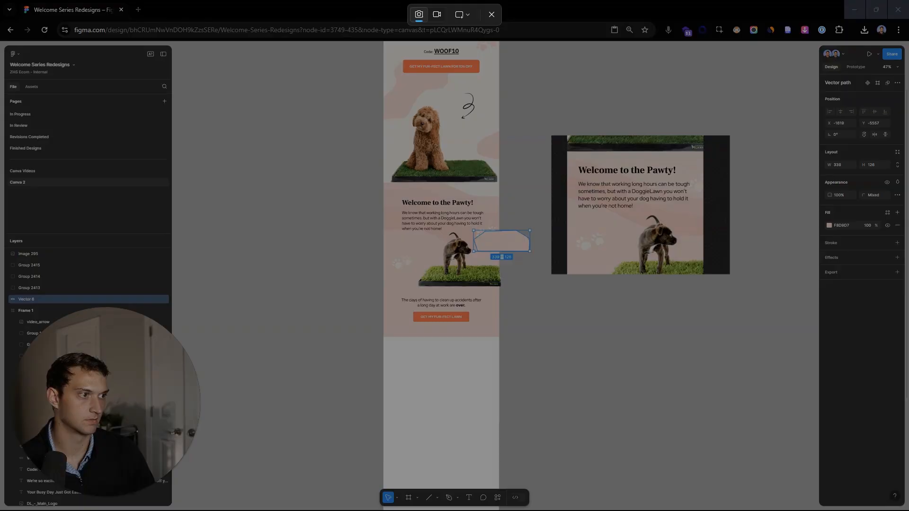
left_click(722, 332)
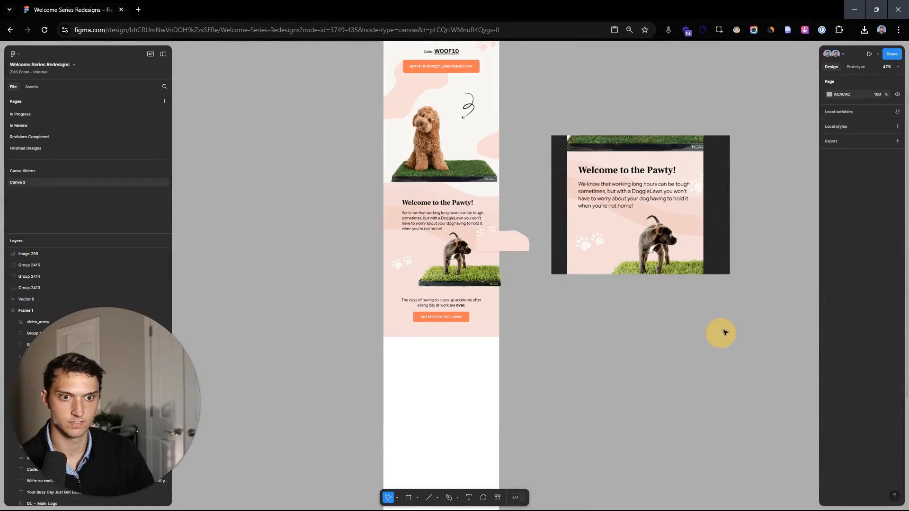
key("ctrl+v")
scroll(750, 278, "down", 3)
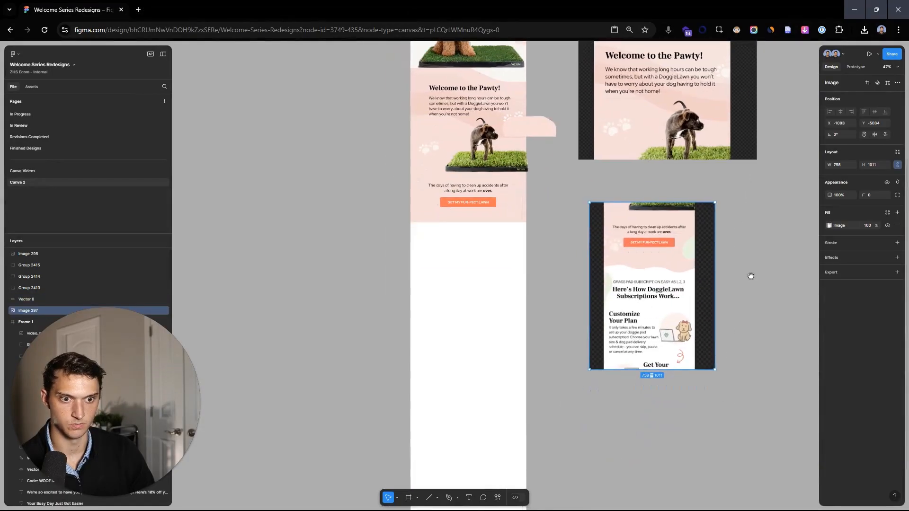
Place the blob copy at the email's right edge beside the closing button and fill it with light green from the reference
left_click(543, 126)
left_click_drag(544, 126, 528, 199)
left_click(590, 223)
mouse_move(590, 223)
left_mouse_down()
mouse_move(612, 260)
mouse_move(592, 217)
left_mouse_up()
Place an enlarged, rotated copy of the white paw prints beside the closing button, partly cut off by the email's left edge
scroll(592, 217, "up", 3)
left_click(400, 134)
left_click(395, 128)
left_click_drag(395, 129, 197, 203)
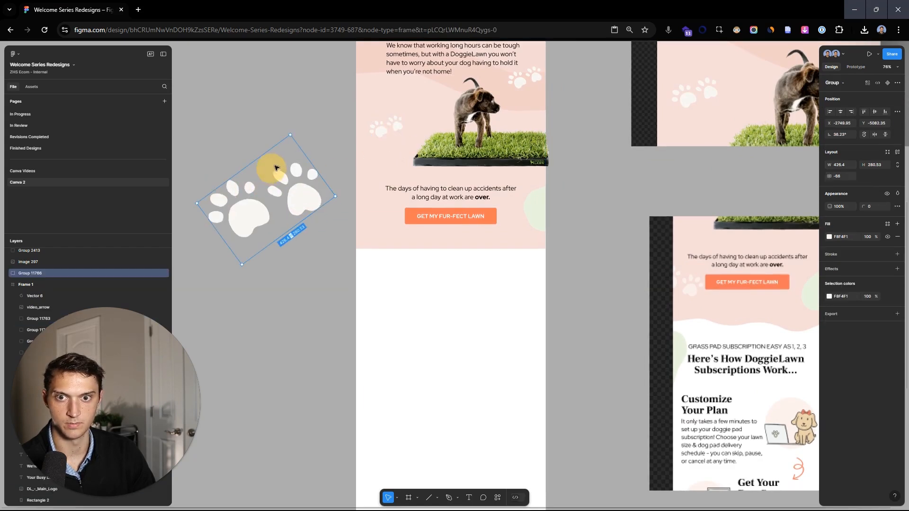
left_click_drag(320, 204, 384, 228)
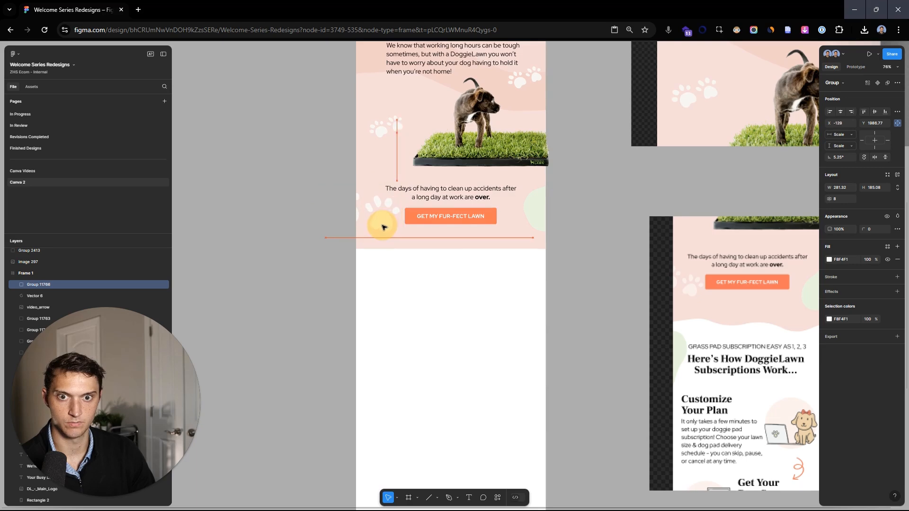
left_click(310, 179)
left_click_drag(339, 183, 372, 117)
scroll(550, 216, "up", 1)
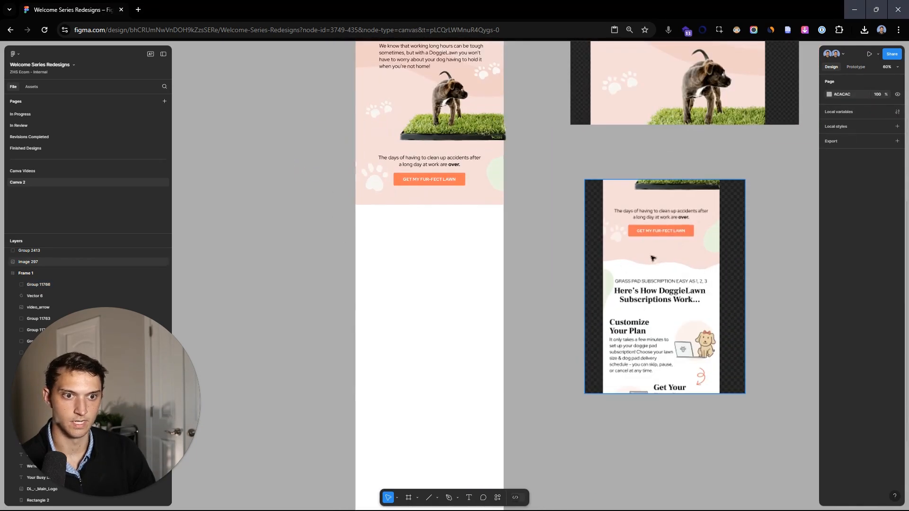
Draw a full-width outline with a zigzag lower side under the pink section using the Pen tool
scroll(549, 216, "up", 2)
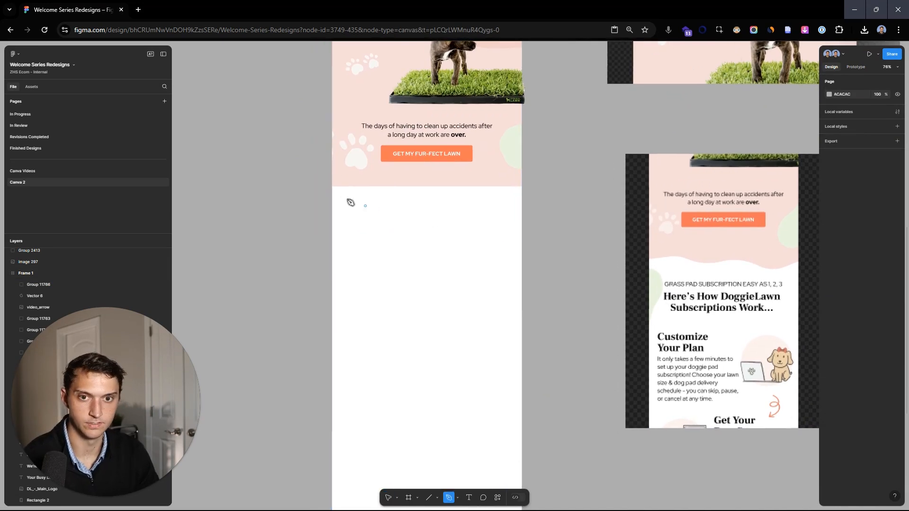
left_click(332, 188)
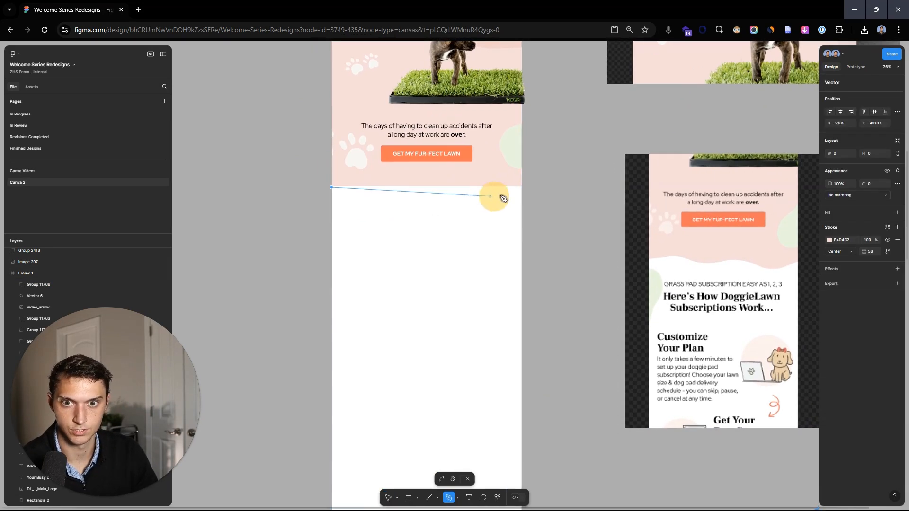
left_click(524, 188)
left_click_drag(544, 250, 489, 230)
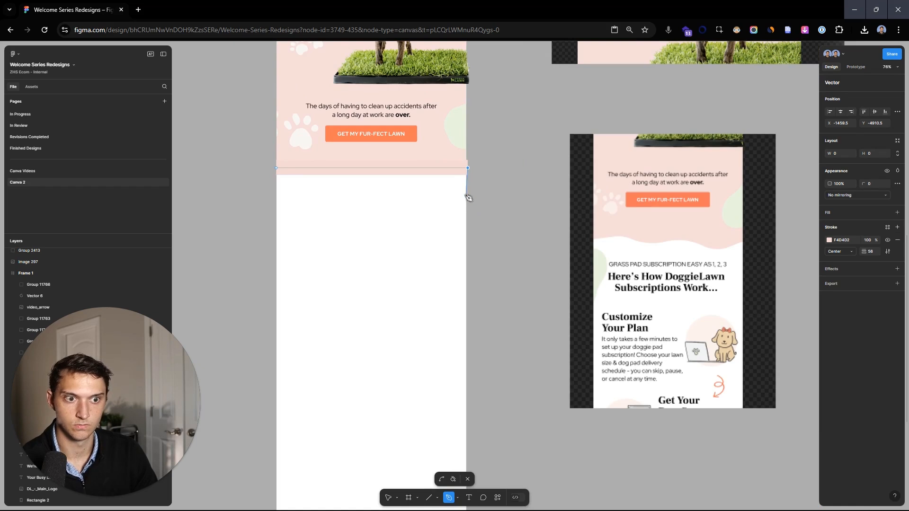
left_click(468, 193)
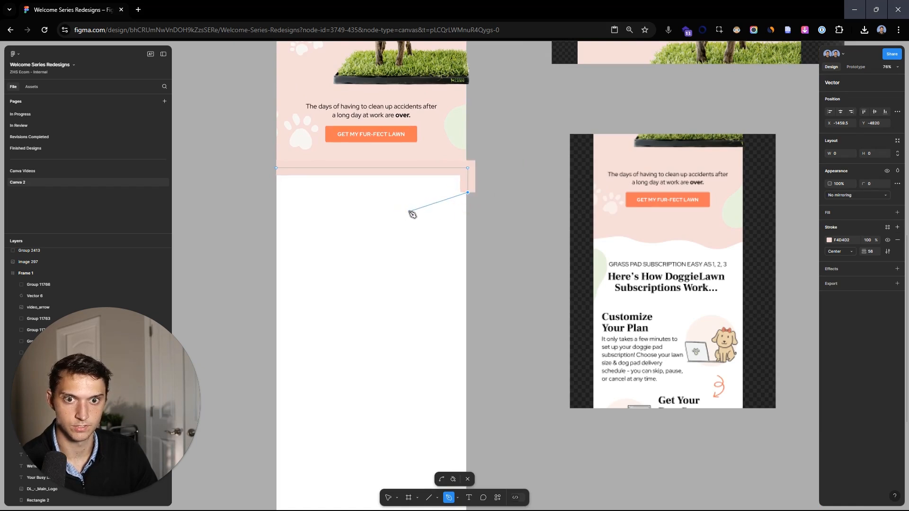
left_click(409, 218)
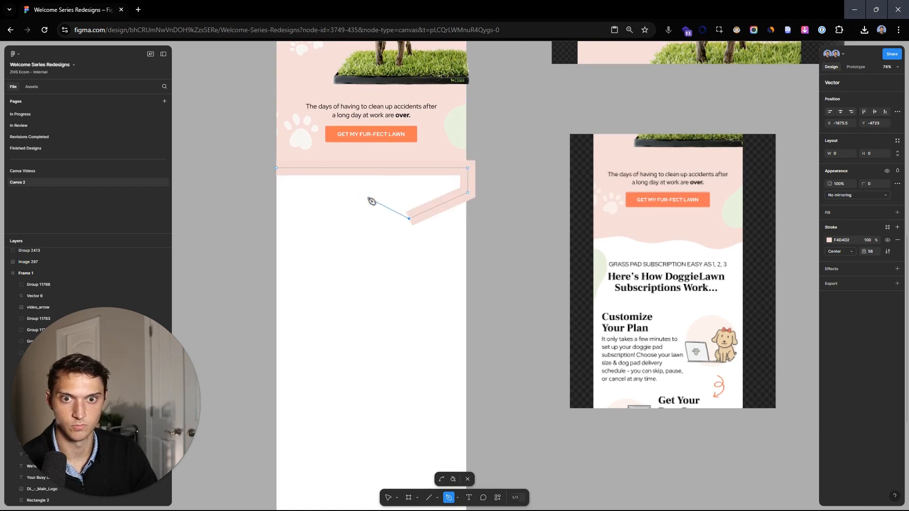
left_click(330, 211)
left_click(297, 193)
left_click(277, 210)
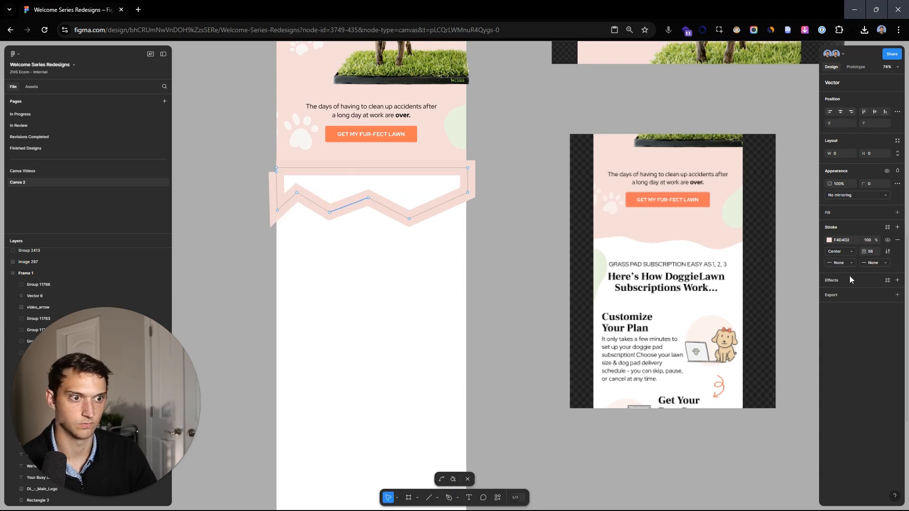
Reduce the zigzag outline's stroke weight to 13 and close the gap at its upper-left corner
left_click_drag(864, 251, 845, 251)
scroll(254, 227, "up", 3)
scroll(284, 256, "left", 2)
scroll(350, 270, "up", 8)
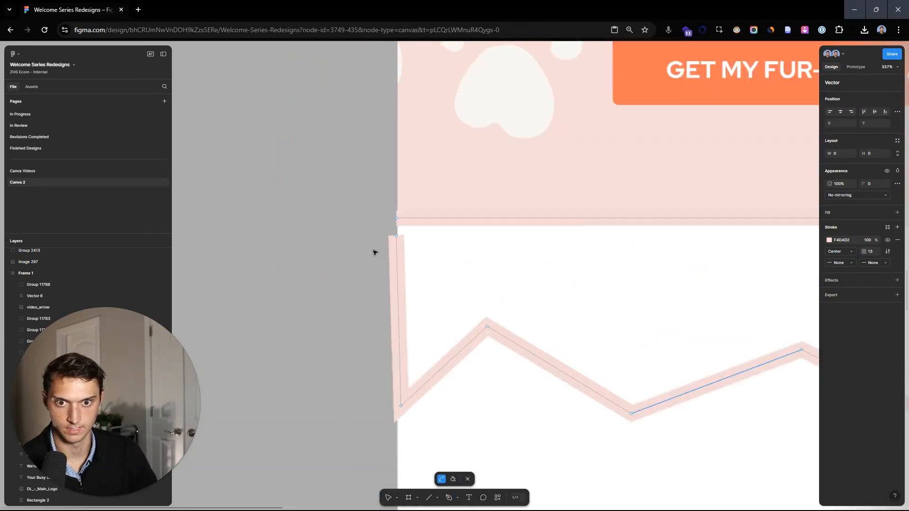
left_click_drag(407, 236, 407, 229)
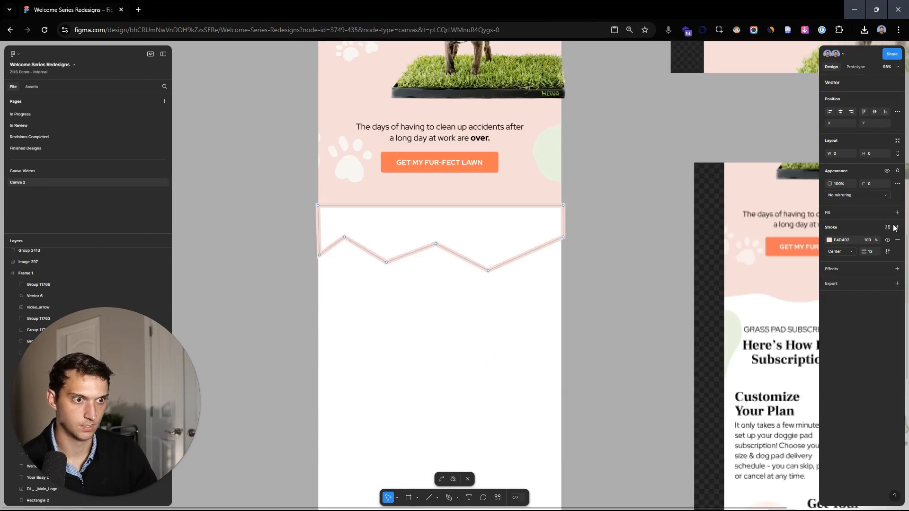
Replace the zigzag shape's stroke with a fill in the section's pink and fit the shape against the section's lower edge
left_click(897, 212)
left_click(897, 255)
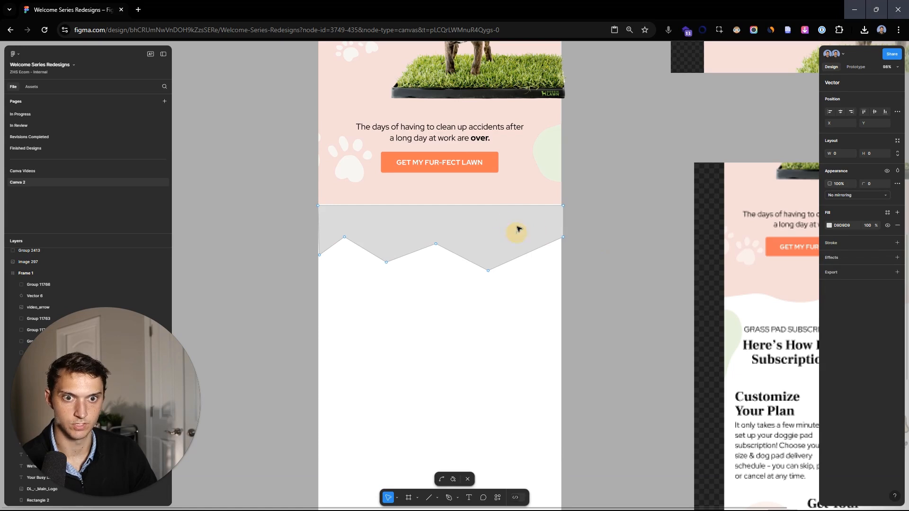
key("Escape")
left_click(628, 241)
left_click_drag(525, 239, 572, 219)
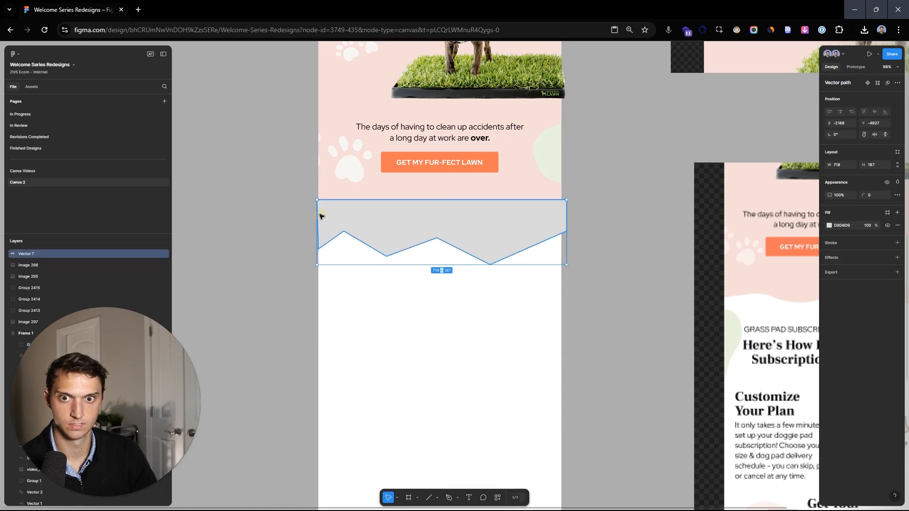
left_click_drag(322, 216, 324, 218)
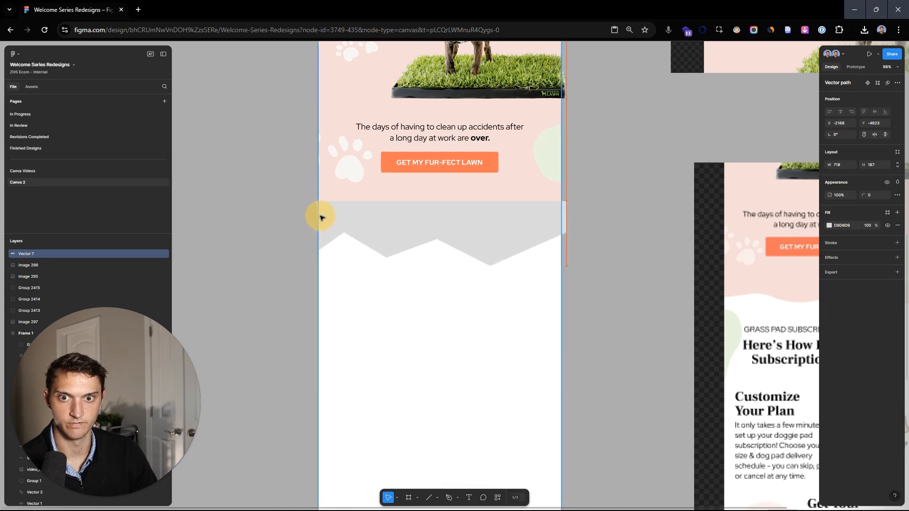
left_click(645, 249)
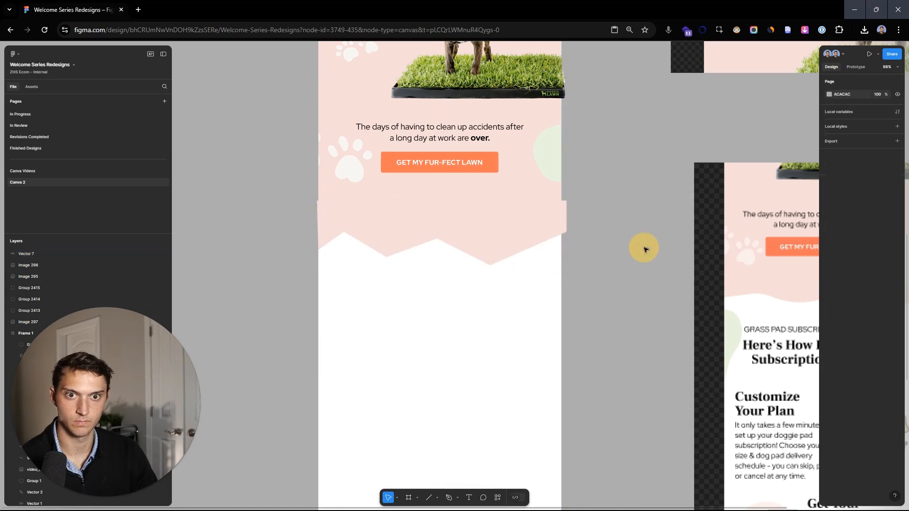
Round the zigzag shape's lower vertices with a larger corner radius to turn its edge into waves
left_click(491, 253)
double_click(492, 256)
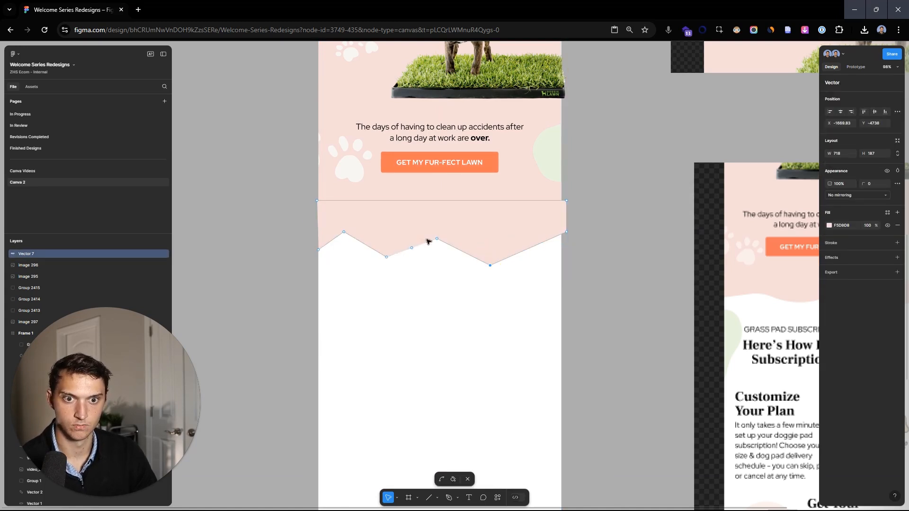
left_click(437, 239, "shift")
left_click(386, 257, "shift")
left_click(345, 233, "shift")
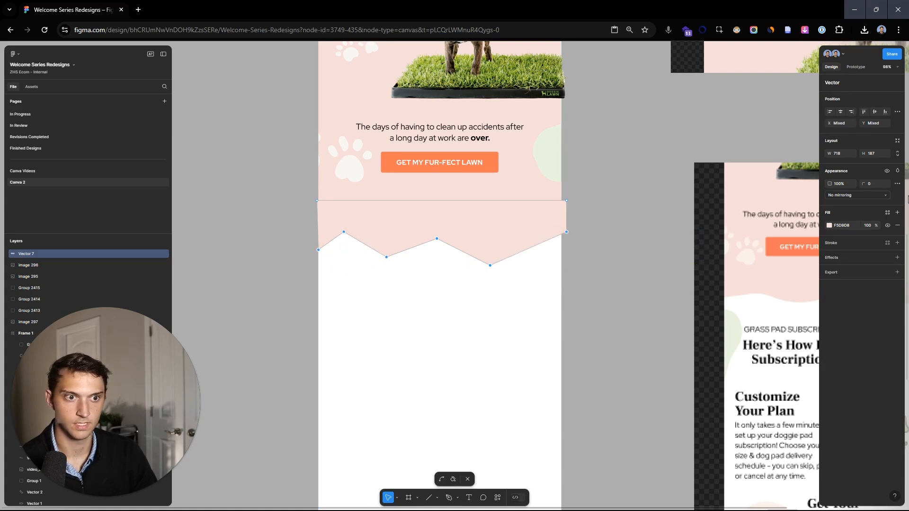
left_click_drag(864, 183, 902, 185)
left_click(525, 226)
scroll(603, 215, "down", 5)
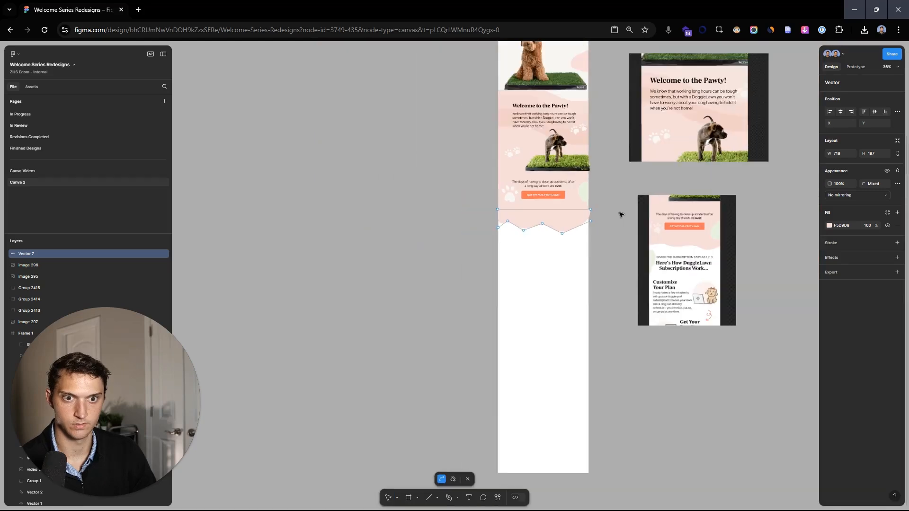
Resize the wavy shape to about 769 by 148 and fit it inside the frame along the pink section's lower edge
scroll(572, 215, "up", 6)
left_click(577, 385)
left_click_drag(589, 268, 520, 314)
scroll(501, 410, "up", 6)
left_click_drag(592, 310, 526, 329)
left_click(620, 319)
scroll(620, 319, "down", 2)
left_click_drag(621, 319, 584, 294)
scroll(515, 231, "up", 2)
left_click_drag(473, 301, 488, 274)
Bring the large paw prints beside the closing button in front of the wavy shape
left_click(300, 217)
key("ctrl+]")
left_click(600, 289)
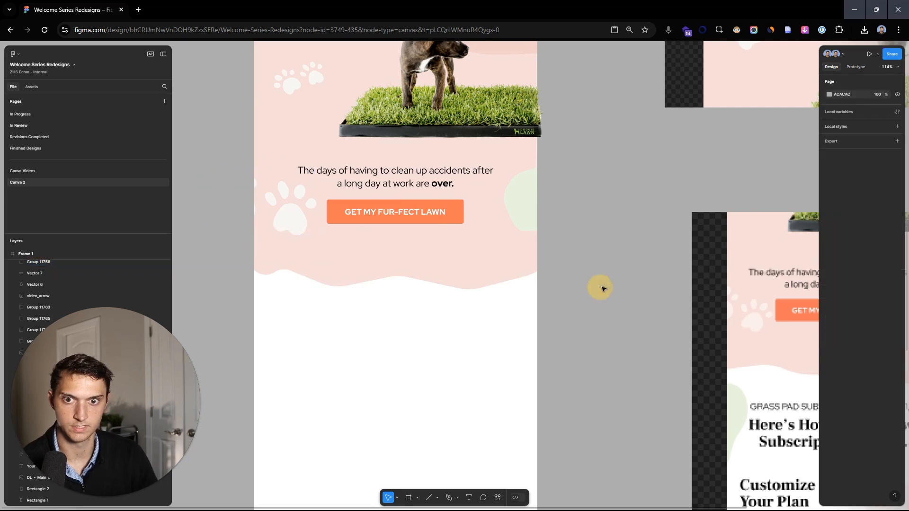
Lower the wavy shape's two top corner points to bring its upper side down to the pink section's lower edge
left_click(559, 239)
double_click(561, 231)
left_click_drag(561, 231, 561, 269)
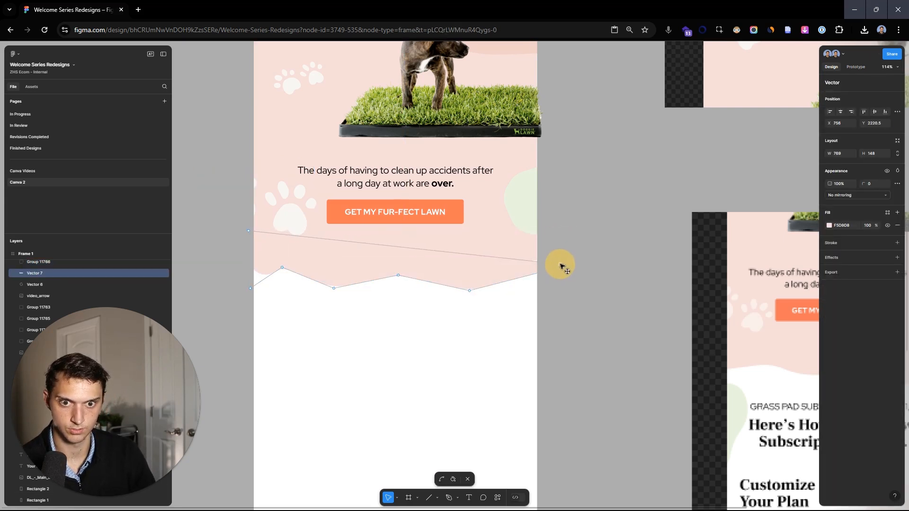
key("Escape")
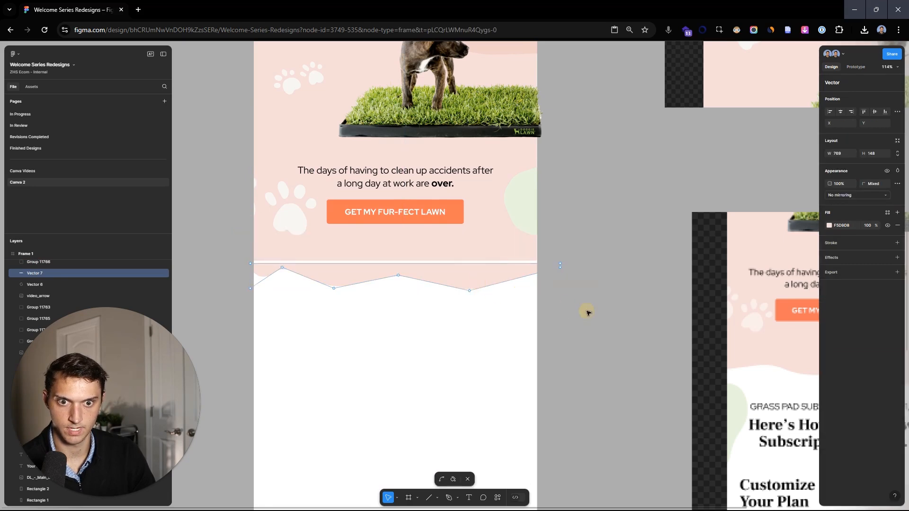
double_click(588, 313)
left_click(487, 278)
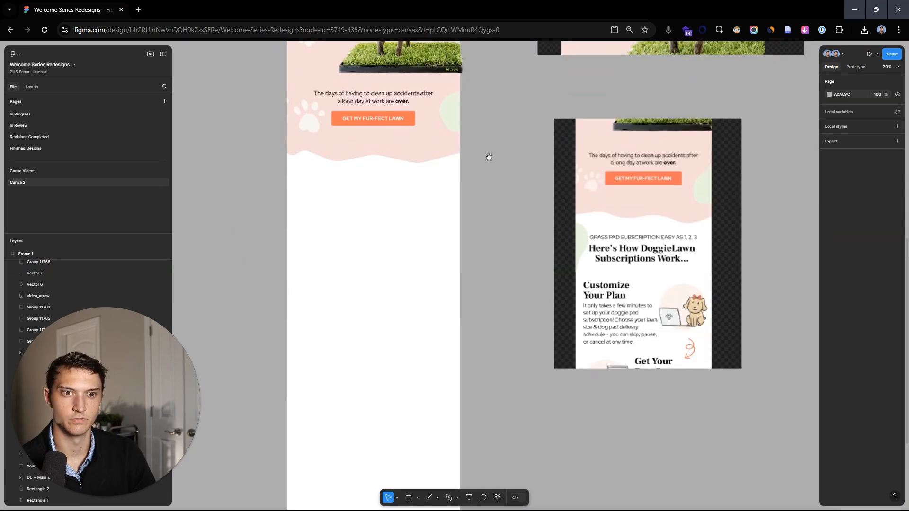
scroll(489, 157, "down", 3)
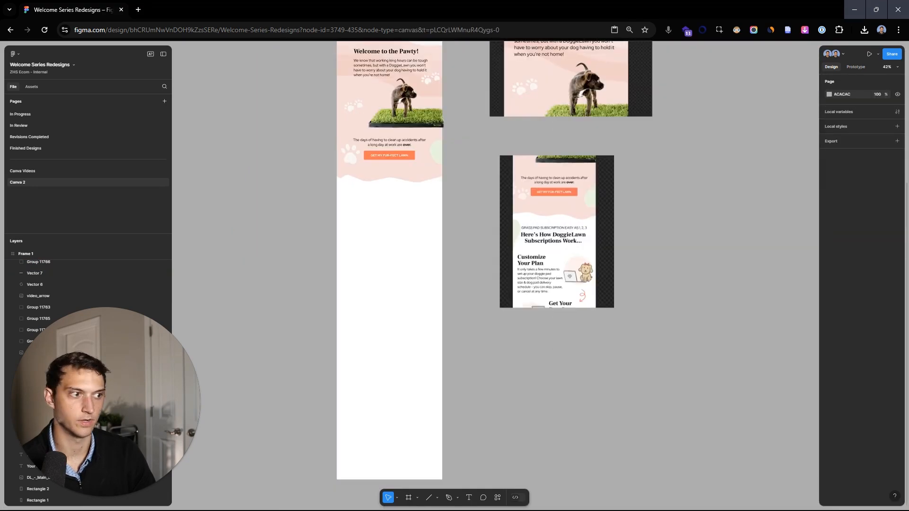
Paste the "GRASS PAD SUBSCRIPTION EASY AS 1, 2, 3" line and the "Here's How DoggieLawn Subscriptions Work..." heading just below the pink wave
key("ctrl+v")
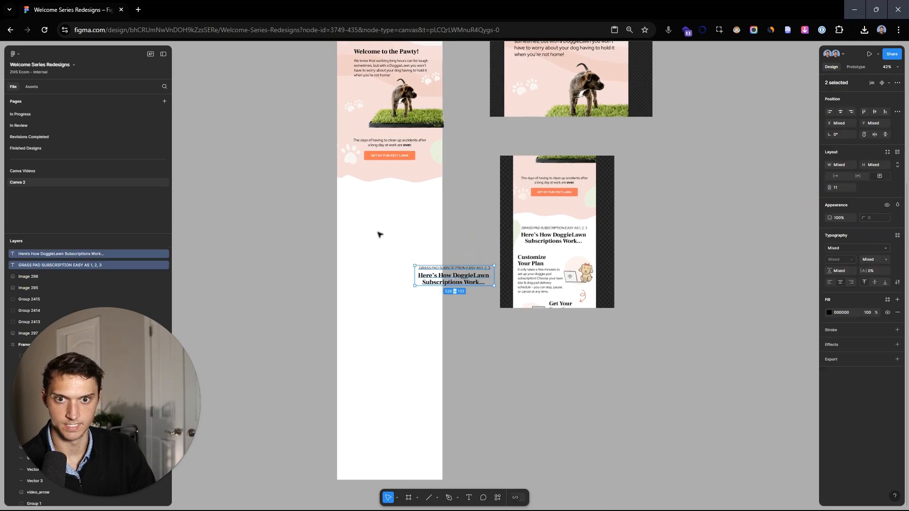
left_click_drag(462, 280, 392, 209)
scroll(392, 209, "up", 4)
left_click(542, 184)
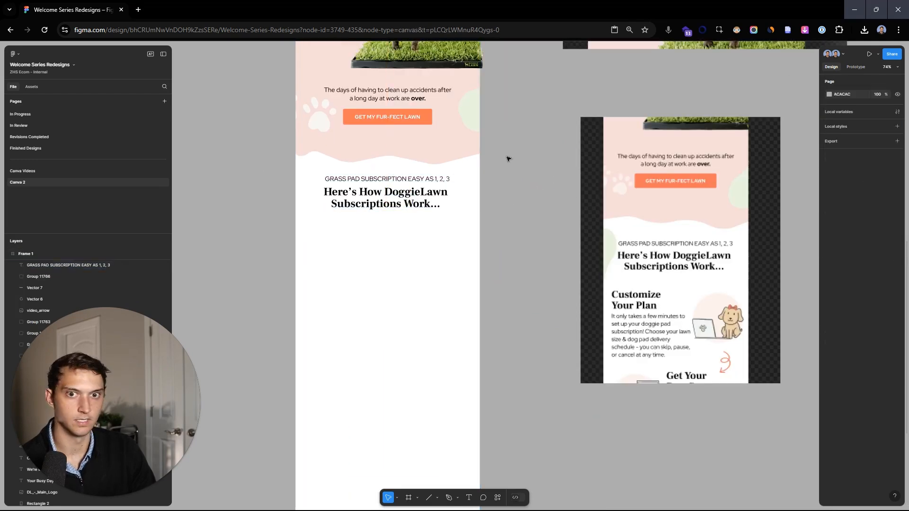
Duplicate the green blob beside the closing button and place the copy on the frame's left edge next to the subscription heading
left_click(480, 113)
left_click_drag(477, 113, 301, 259)
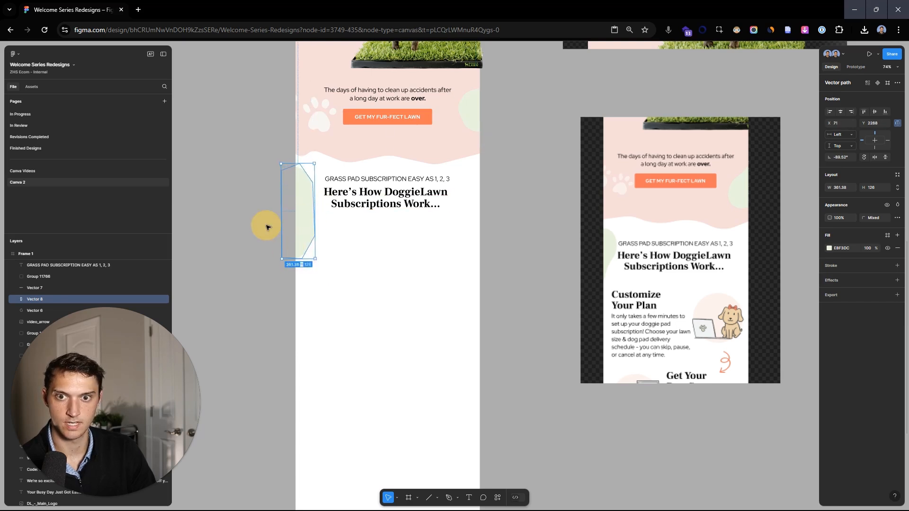
left_click(266, 227)
scroll(515, 253, "down", 3)
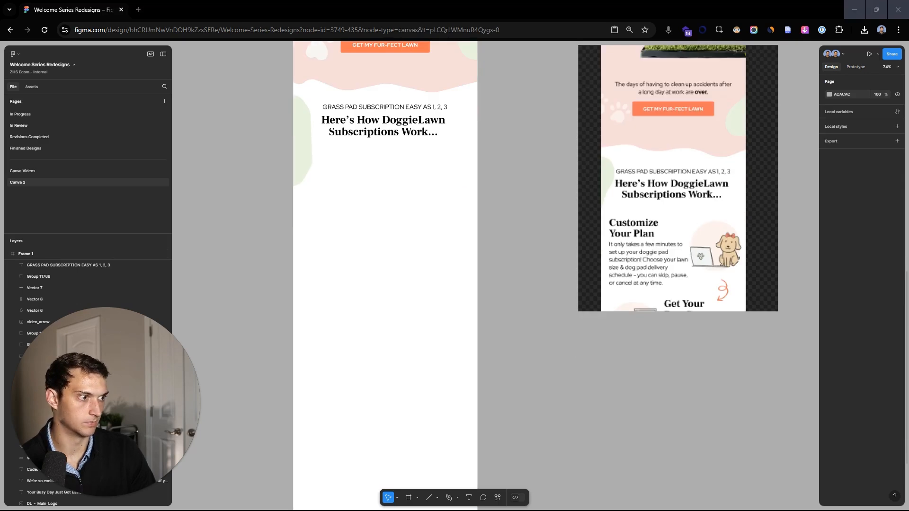
Add the "Customize Your Plan", "Get Your Dog Grass" and "Relax (& Relief!)" text blocks, group them and move the group up slightly
left_click_drag(372, 320, 377, 323)
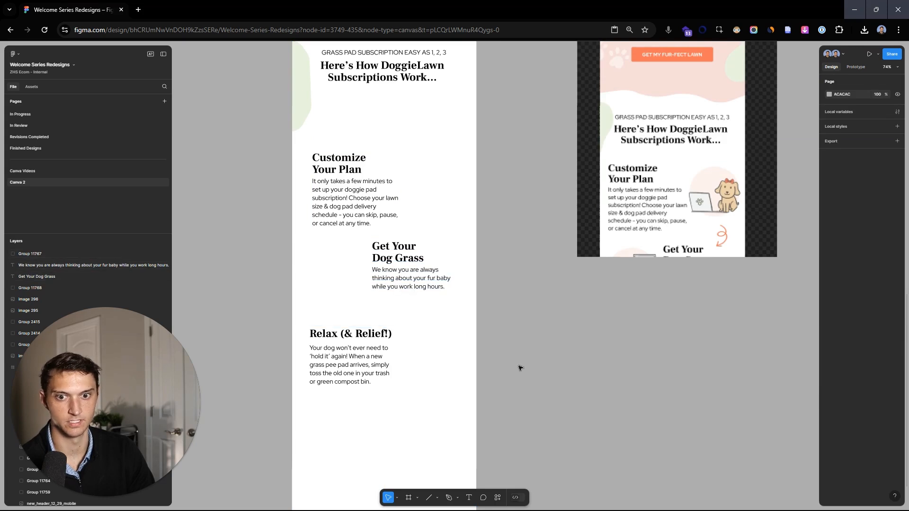
left_click_drag(279, 175, 438, 360)
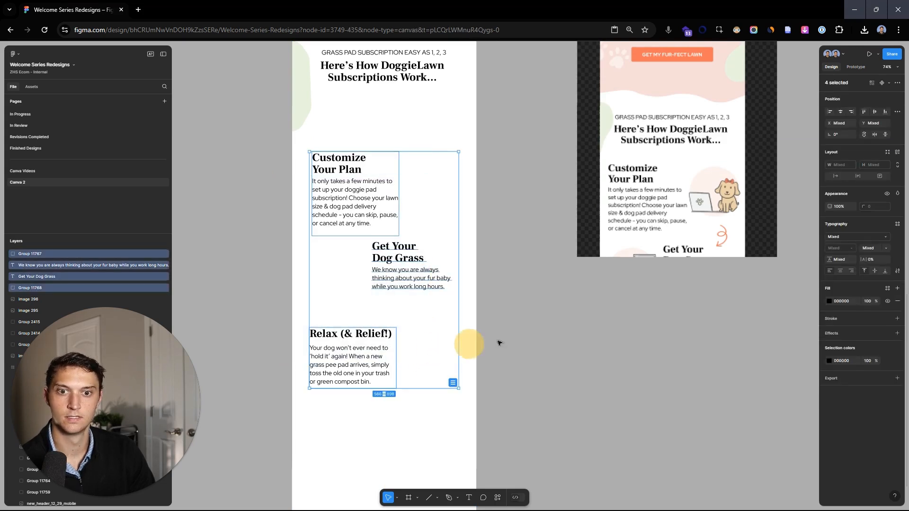
left_click(840, 111)
key("ctrl+z")
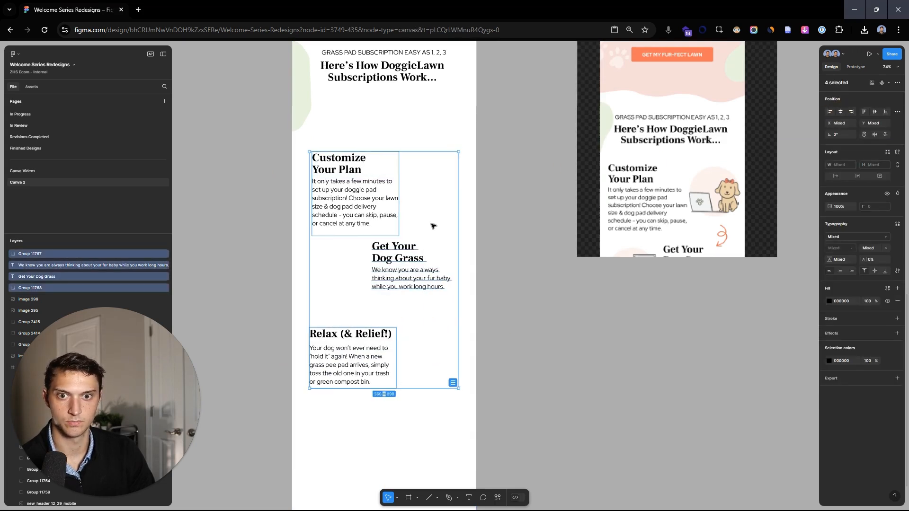
key("ctrl+g")
left_click_drag(412, 216, 413, 210)
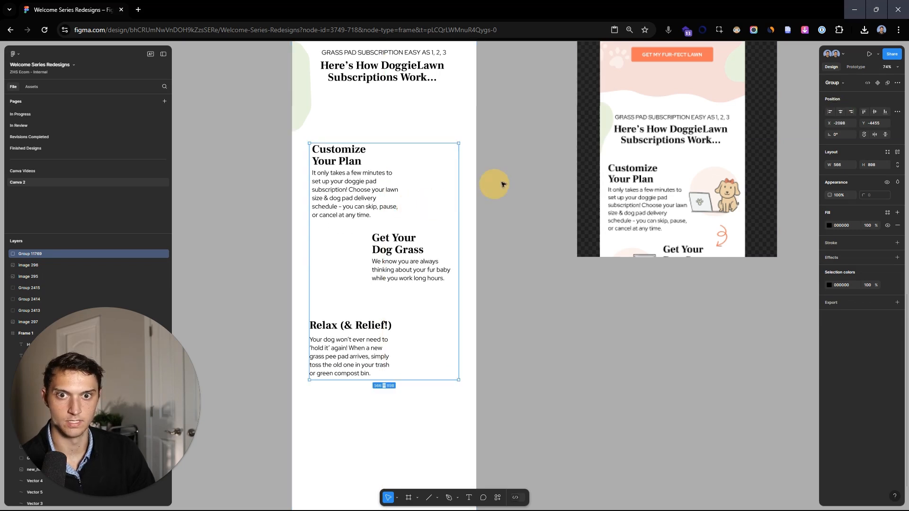
left_click(507, 181)
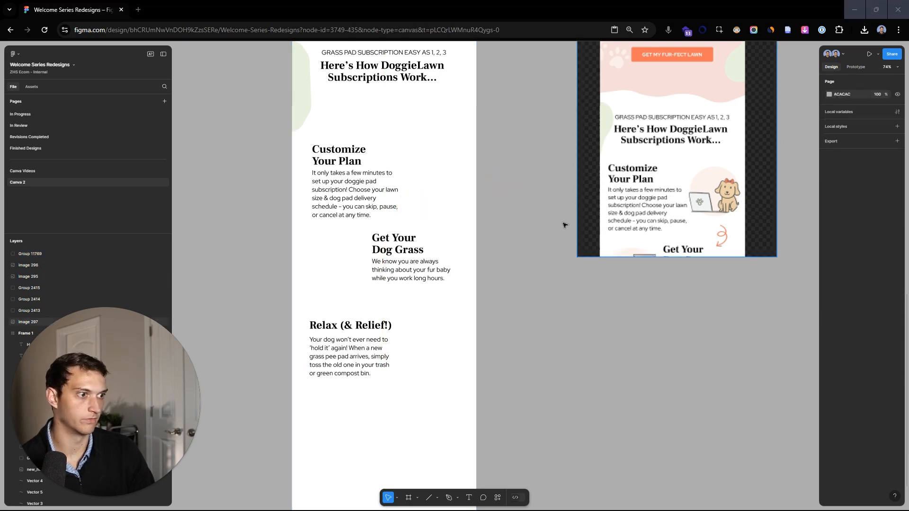
Paste the dog-with-laptop illustration and place it to the right of the "Customize Your Plan" text
key("ctrl+v")
left_click_drag(459, 273, 440, 177)
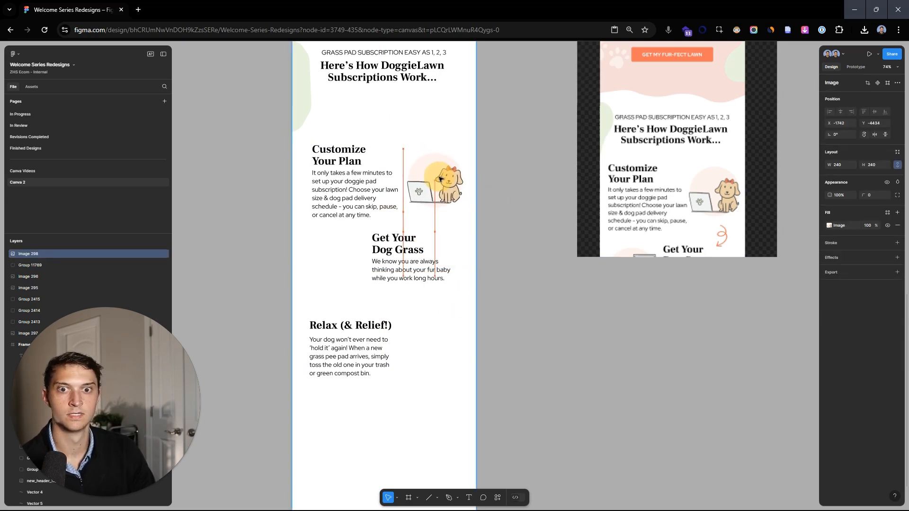
left_click(485, 178)
scroll(529, 193, "down", 3)
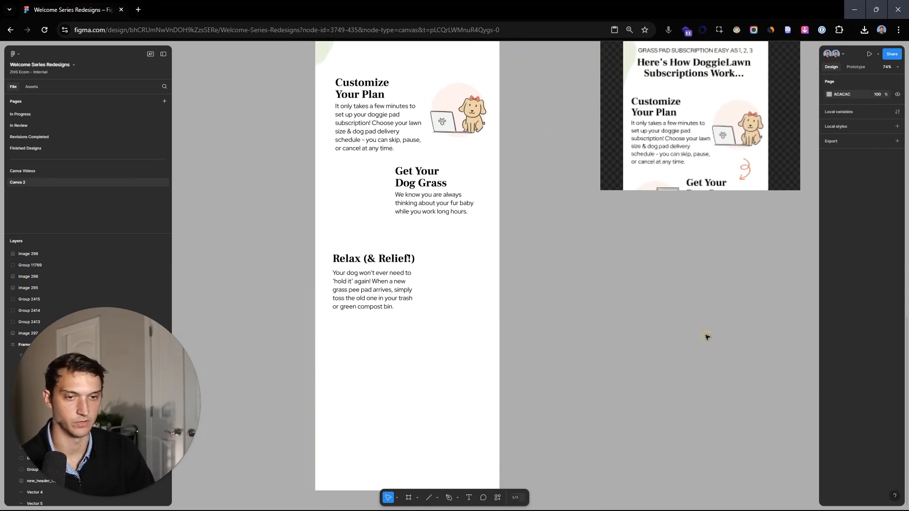
Add the door illustration left of "Get Your Dog Grass" and the dog-on-grass illustration right of "Relax (& Relief!)"
key("ctrl+v")
left_click_drag(458, 277, 363, 194)
left_click(808, 299)
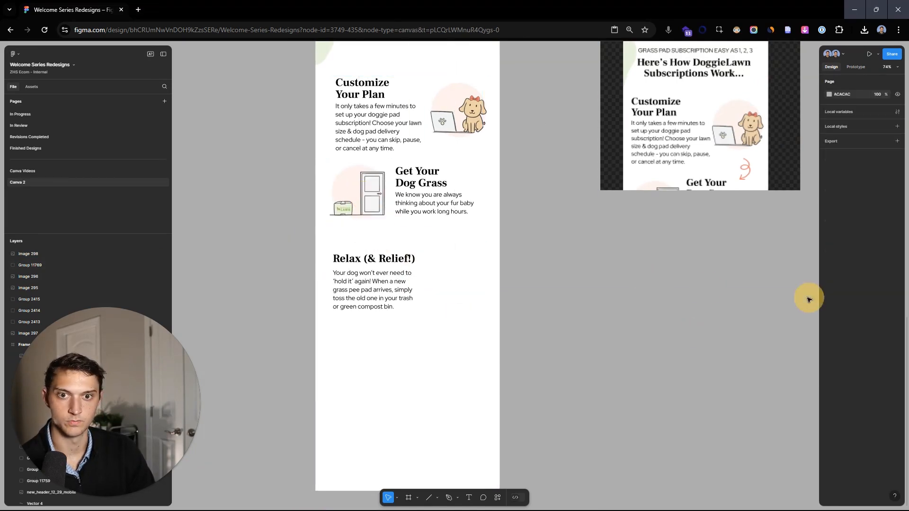
key("ctrl+v")
left_click(646, 280)
scroll(516, 373, "down", 3)
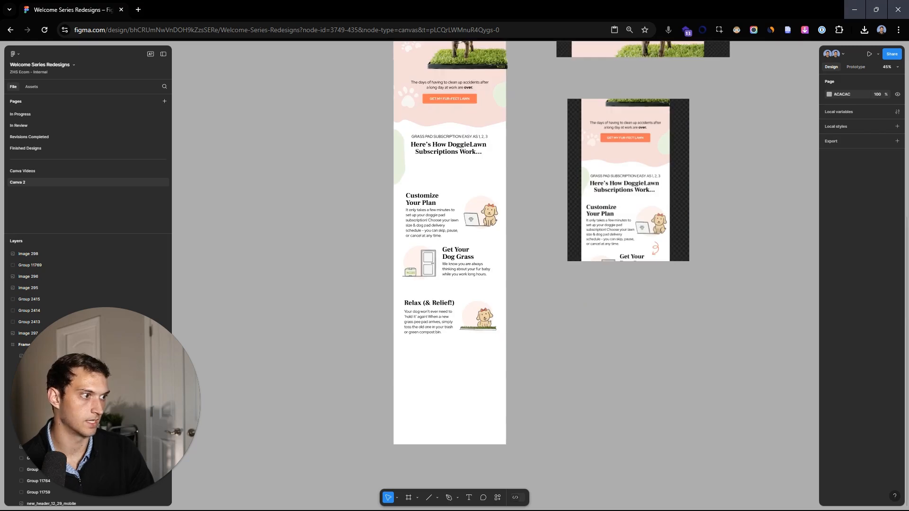
Add curly orange arrows leading between the three steps, flipping the one above "Relax (& Relief!)" horizontally
left_click(588, 333)
key("ctrl+v")
scroll(477, 283, "up", 6)
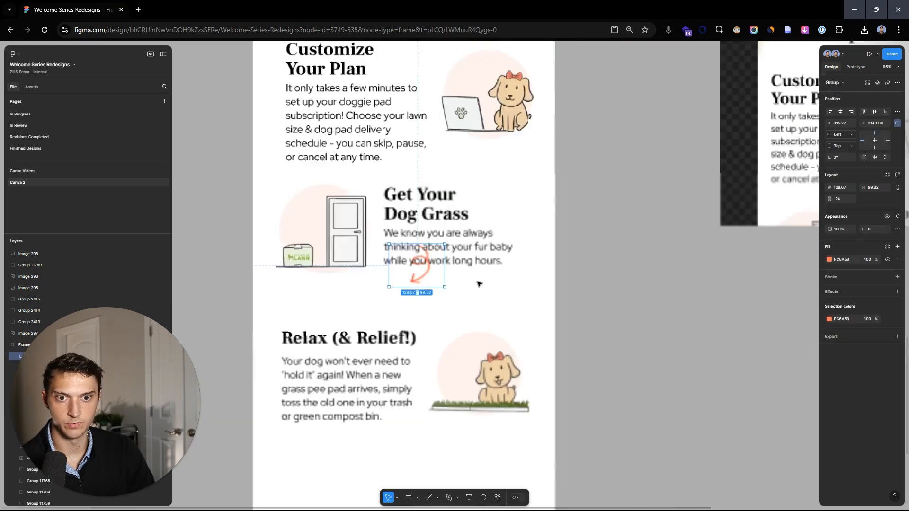
left_click_drag(411, 269, 458, 249)
scroll(659, 171, "down", 3)
right_click(458, 250)
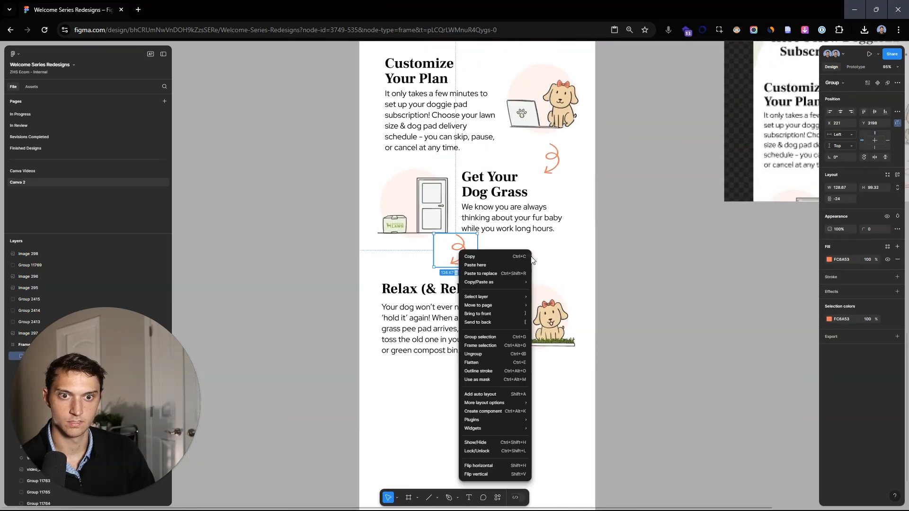
left_click(507, 465)
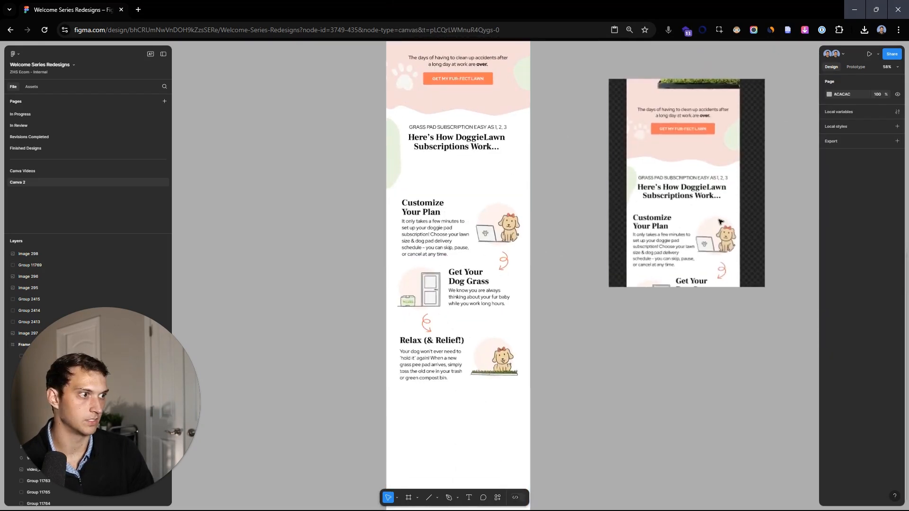
Move the three steps with their illustrations and arrows up together, closer to the subscription heading
left_click_drag(572, 173, 626, 172)
left_click(478, 222)
left_click_drag(387, 215, 577, 375)
key("shift+Up")
key("shift+Up")
key("shift+Up")
key("shift+Up")
key("shift+Up")
key("shift+Up")
key("shift+Up")
key("shift+Up")
key("shift+Up")
key("shift+Up")
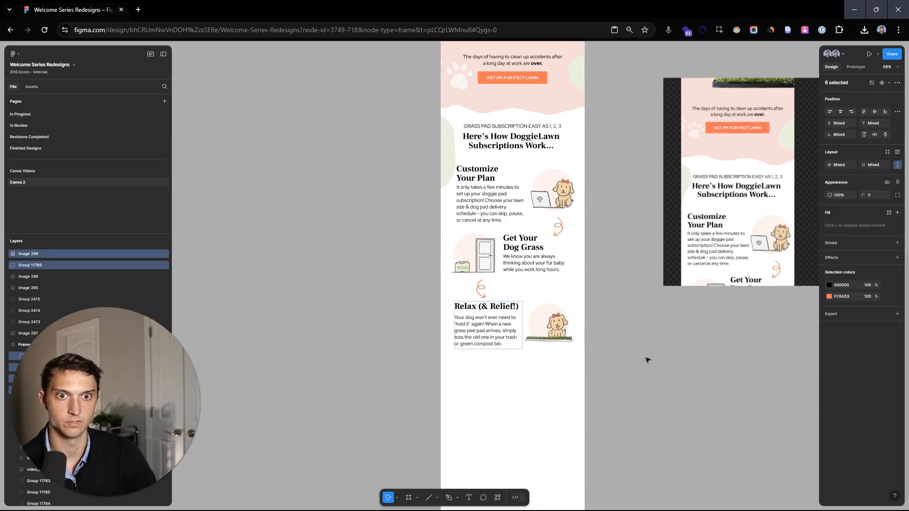
key("shift+Up")
key("shift+Down")
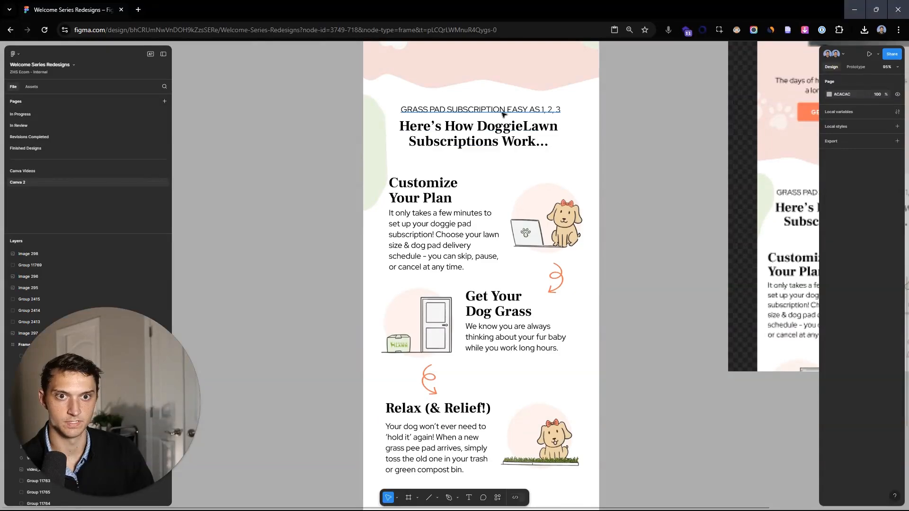
left_click(500, 111)
left_click(500, 138, "shift")
left_click(655, 138)
Edit the pink wavy shape's left points so it extends beyond the frame's left edge, about 804 by 80.5 in size
scroll(655, 138, "down", 3)
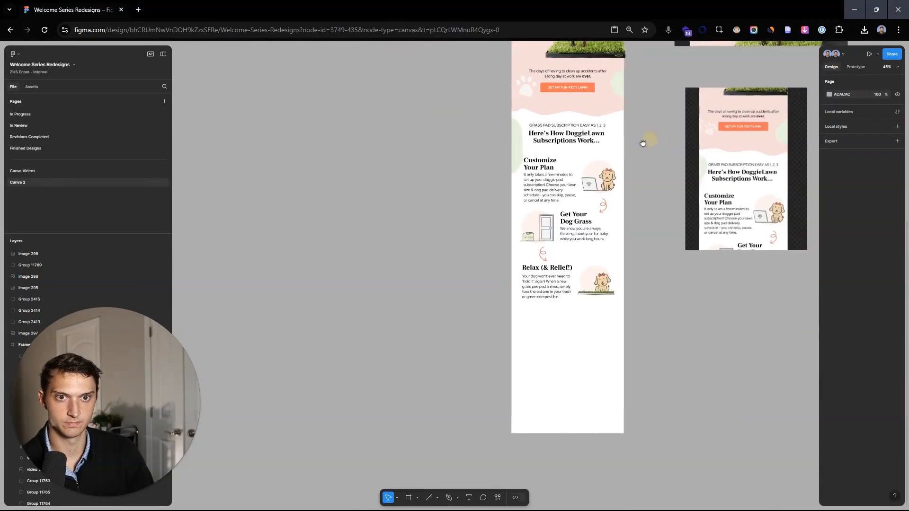
left_click_drag(653, 138, 611, 165)
scroll(473, 155, "up", 4)
scroll(518, 119, "up", 3)
double_click(513, 158)
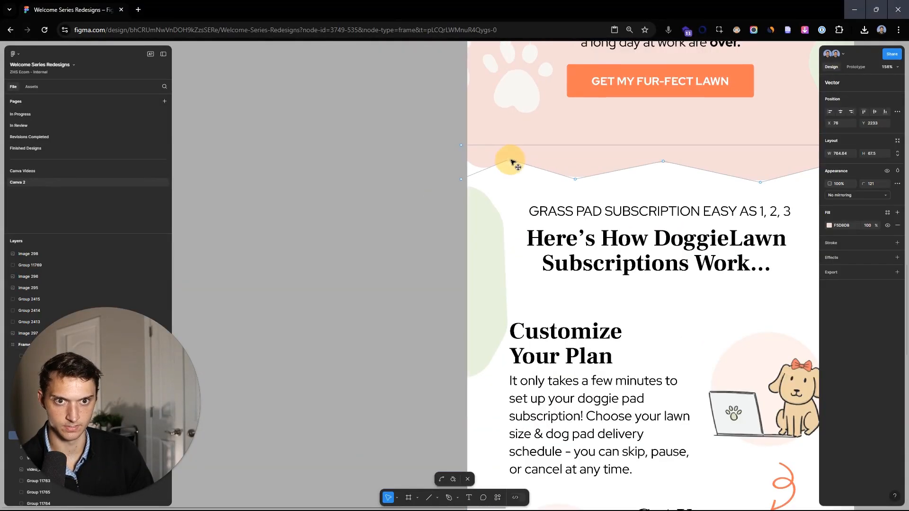
left_click(402, 140)
scroll(401, 142, "down", 3)
scroll(402, 143, "down", 3)
Shift the pink wavy shape to X -24, Y 2188 over the section's lower edge
left_click(487, 132)
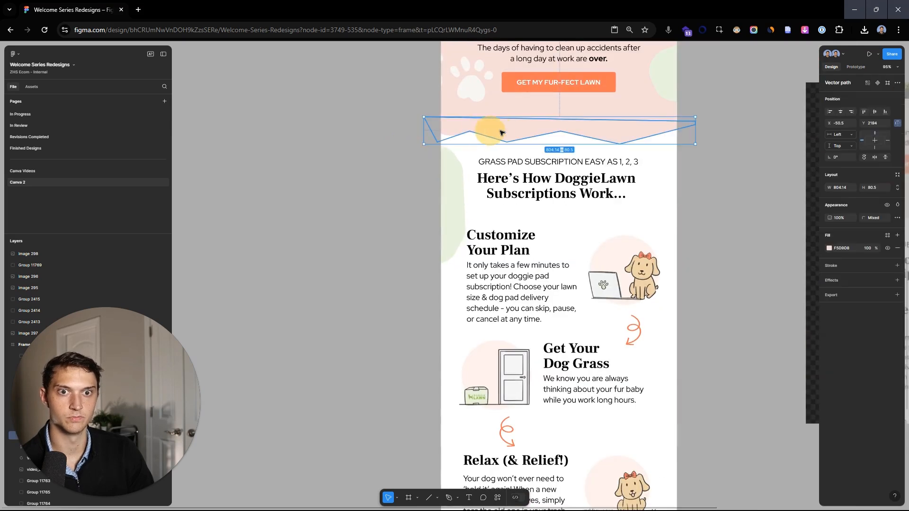
left_click(754, 201)
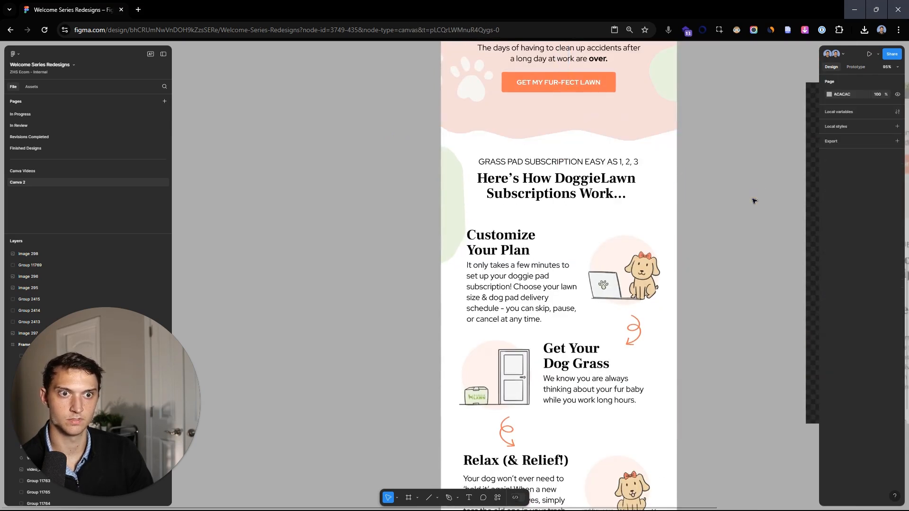
scroll(742, 188, "down", 1)
left_click(669, 144)
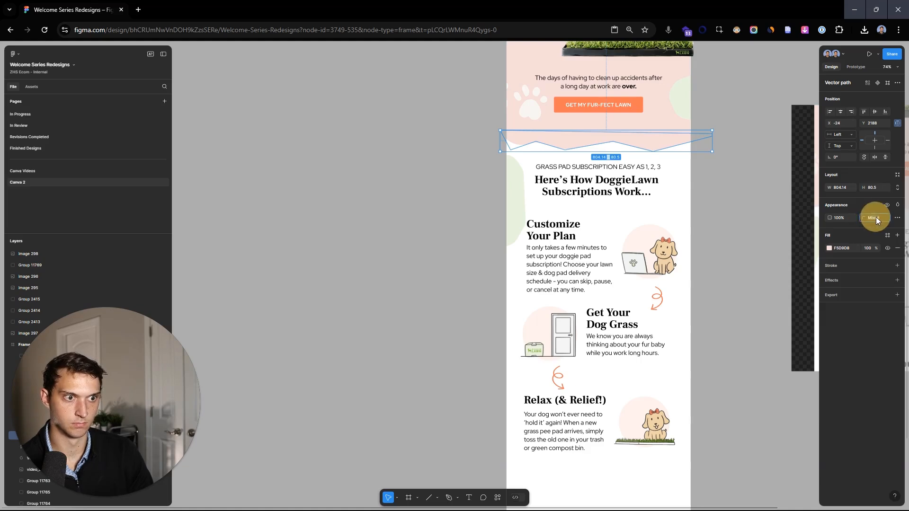
left_click(750, 159)
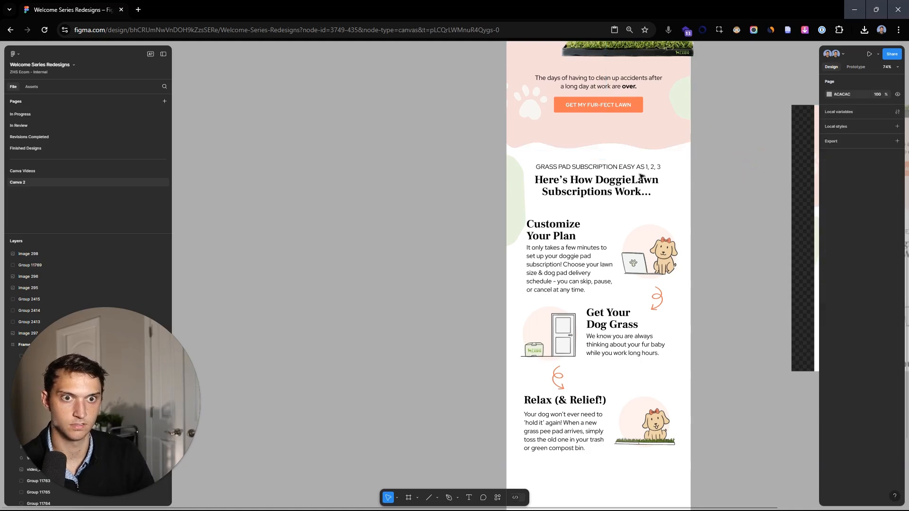
Place a copy of the "GET MY FUR-FECT LAWN" button centered below the "Relax (& Relief!)" step and relabel it "CHOOSE SUBSCRIPTION"
scroll(442, 154, "down", 2)
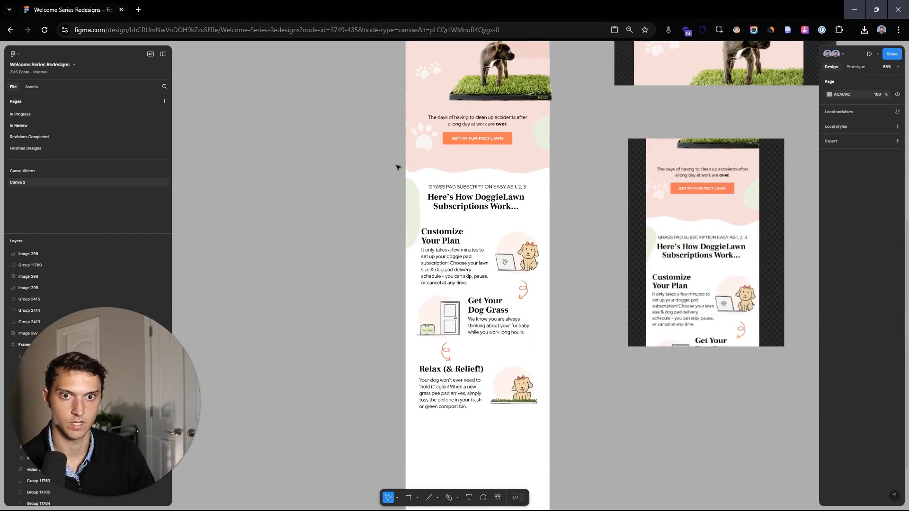
scroll(337, 161, "down", 1)
scroll(473, 227, "down", 2)
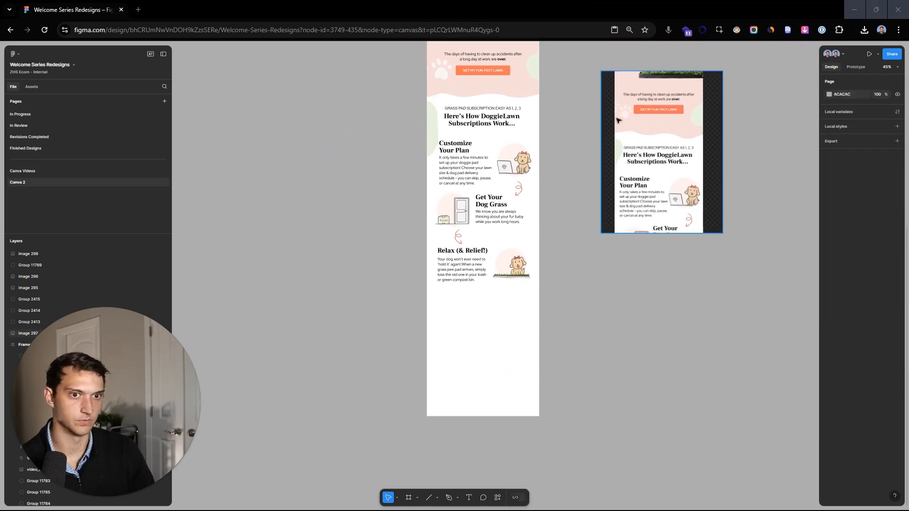
scroll(493, 83, "up", 5)
left_click(501, 72)
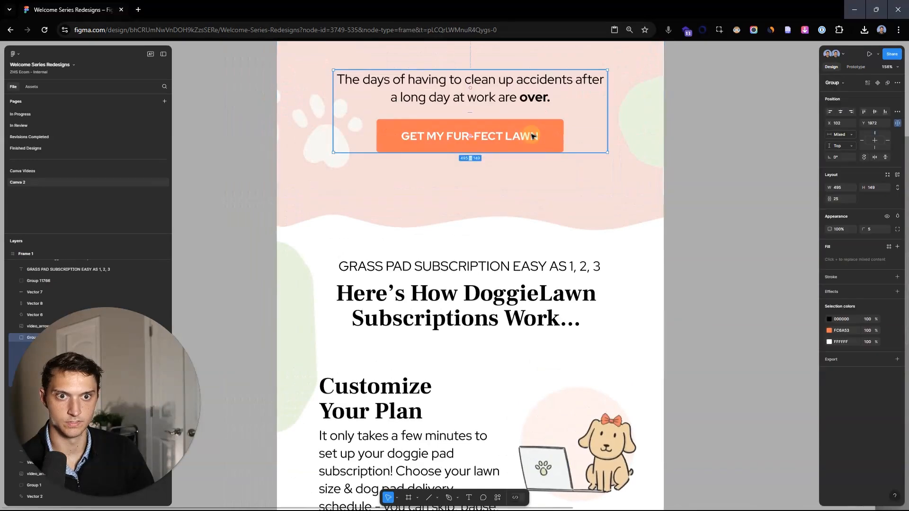
left_click_drag(547, 140, 552, 219)
scroll(712, 258, "up", 3)
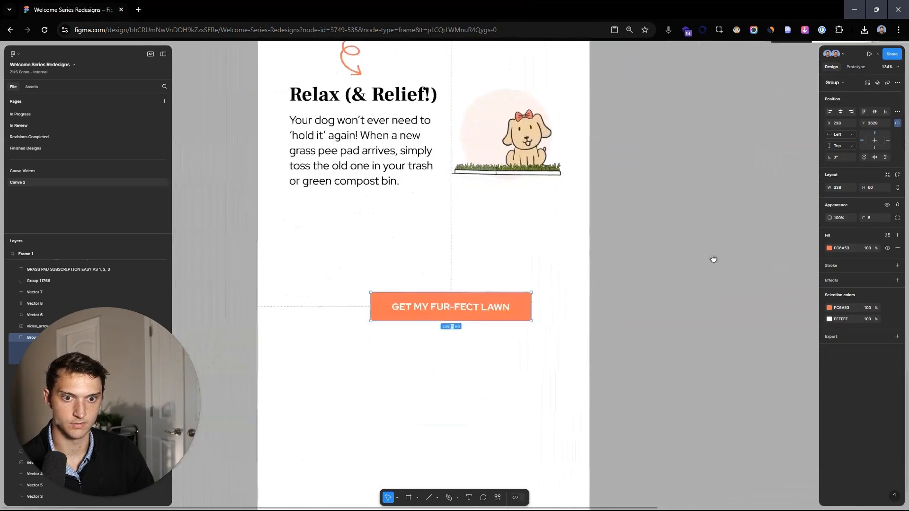
left_click_drag(498, 312, 471, 227)
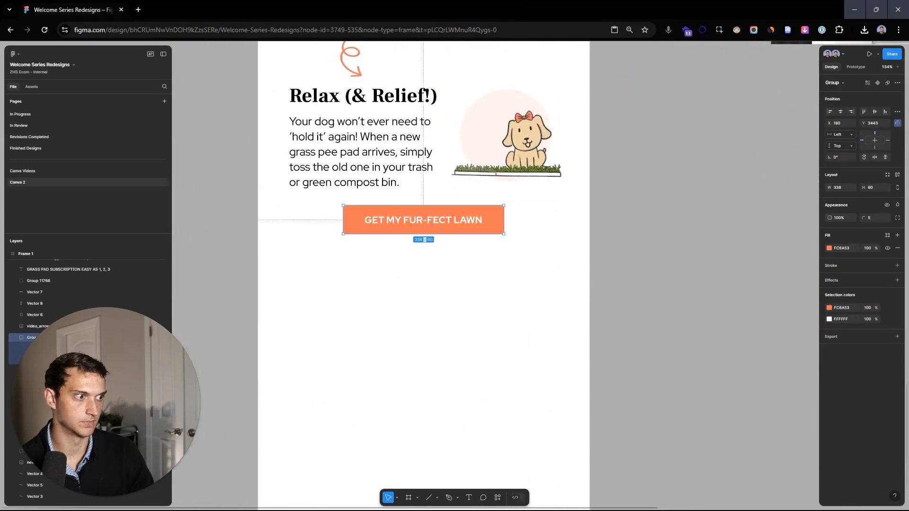
scroll(668, 227, "down", 2)
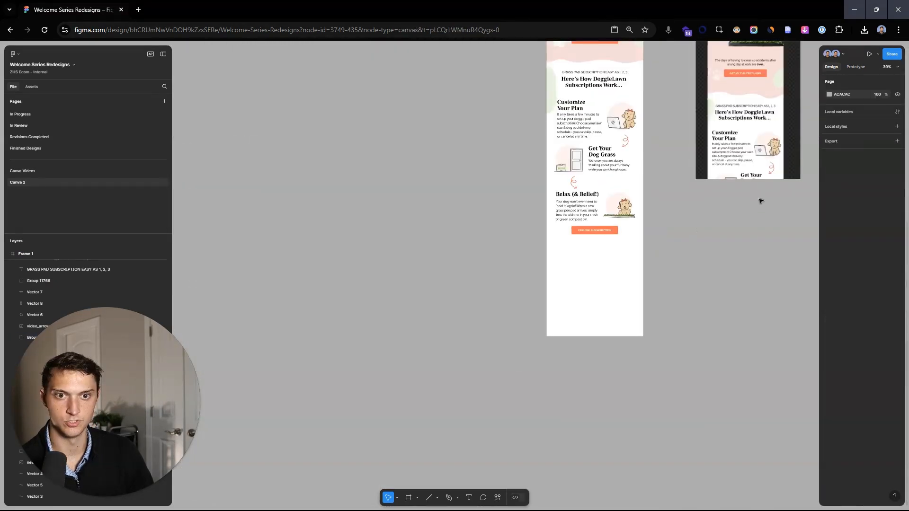
Duplicate a pair of small pink paw prints and place the copy at the lower right of the "CHOOSE SUBSCRIPTION" button
left_click_drag(760, 199, 734, 502)
scroll(620, 152, "up", 3)
left_click_drag(599, 206, 601, 269)
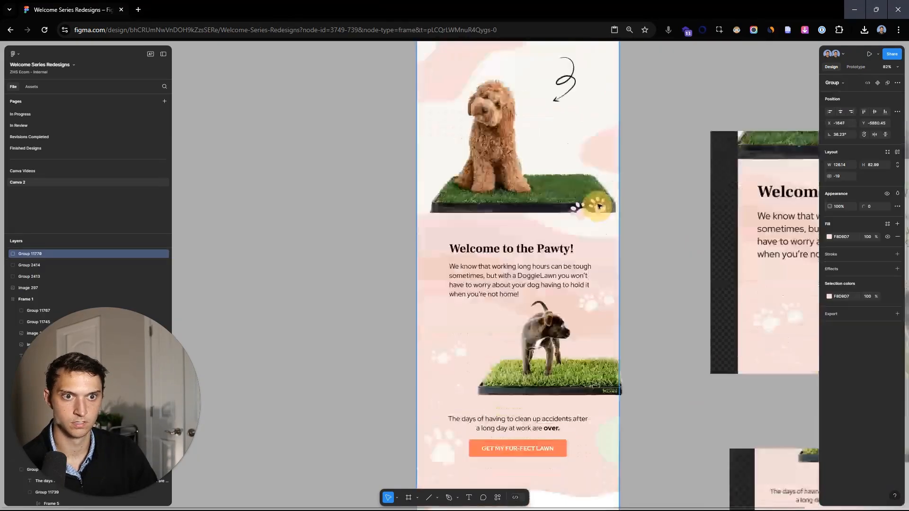
scroll(599, 206, "down", 12)
scroll(673, 238, "down", 3)
Paste the reference screenshot of the email's closing sections below the other reference images and enlarge it
left_click(673, 238)
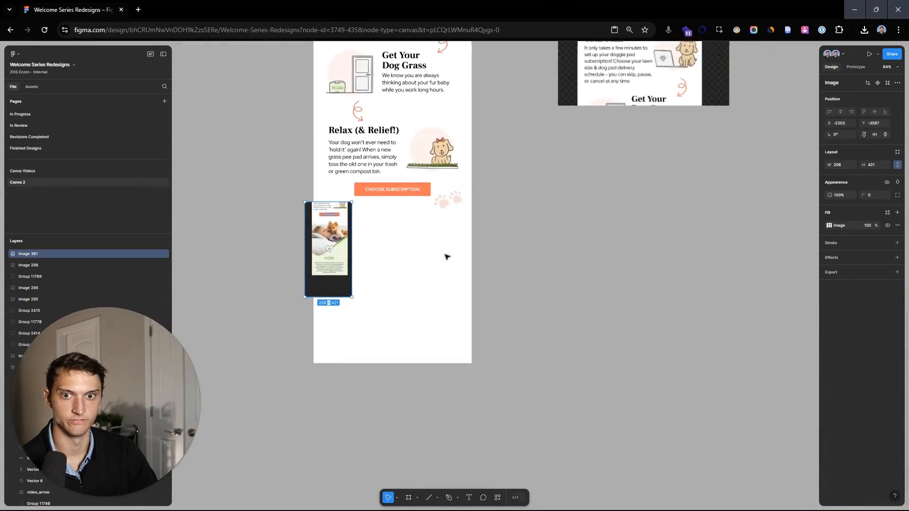
left_click_drag(331, 246, 646, 312)
scroll(659, 261, "up", 5)
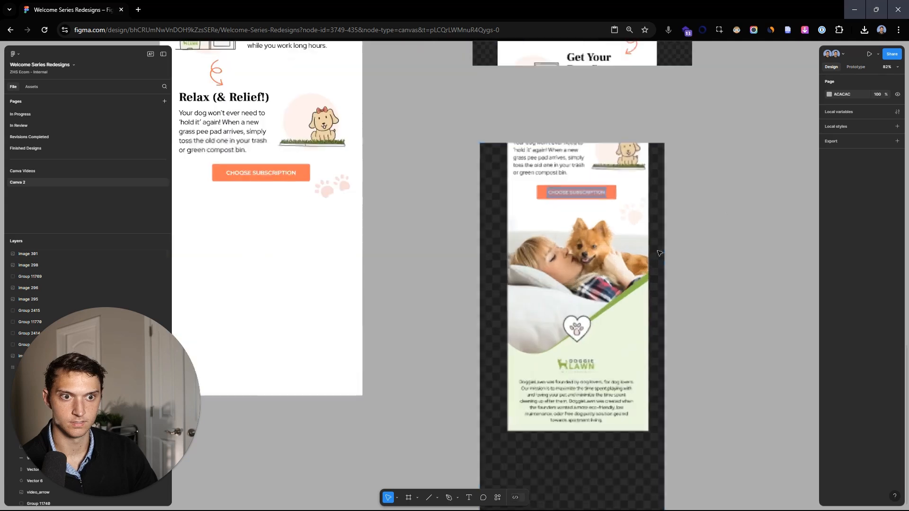
scroll(658, 261, "down", 5)
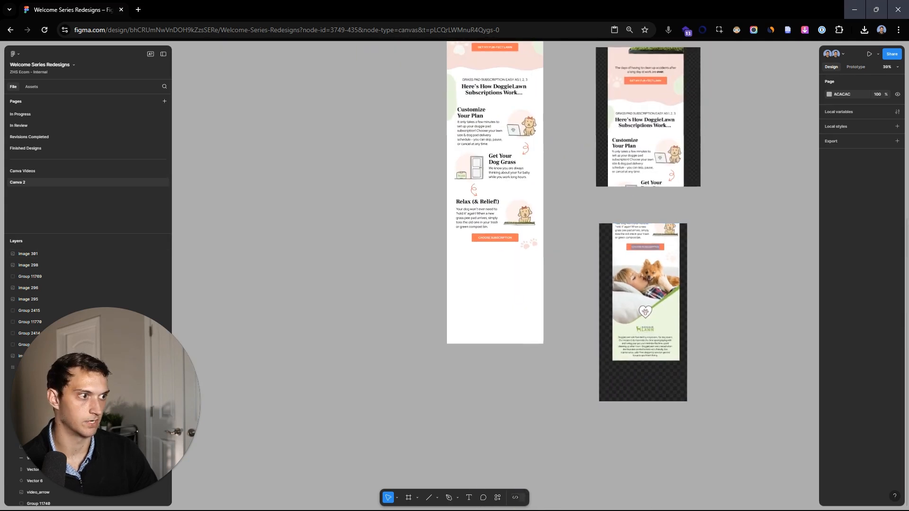
Paste the photo of the woman kissing her dog and fit it across the frame below the "CHOOSE SUBSCRIPTION" button
key("ctrl+v")
left_click_drag(452, 311, 493, 348)
scroll(466, 265, "down", 5)
left_click_drag(463, 260, 507, 209)
left_click(407, 195)
Extend the email frame downward to add blank space below the photo of the woman and her dog
left_click_drag(555, 325, 558, 255)
left_click_drag(558, 251, 471, 391)
left_click_drag(480, 298, 521, 203)
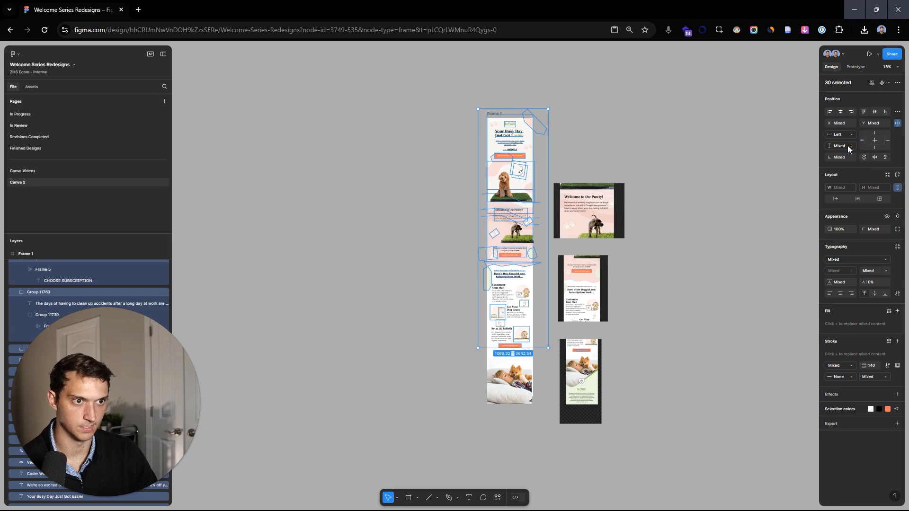
left_click(451, 132)
left_click(492, 114)
left_click_drag(524, 363, 545, 275)
left_click_drag(545, 308, 570, 411)
left_click(662, 394)
scroll(542, 345, "up", 4)
scroll(536, 339, "up", 3)
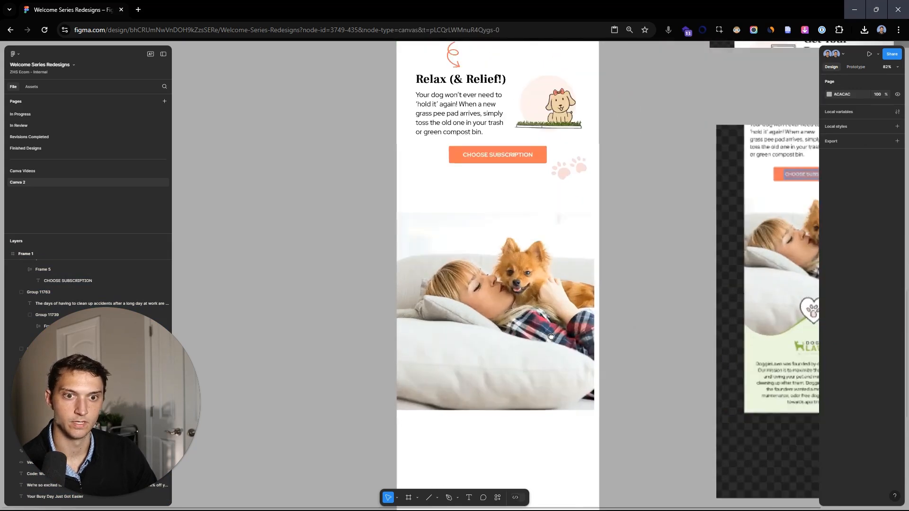
Remove the photo of the woman and her dog and paste it inside the email frame below the "CHOOSE SUBSCRIPTION" button
left_click(557, 335)
left_click_drag(557, 335, 549, 320)
key("Delete")
scroll(649, 209, "down", 5)
left_click_drag(641, 156, 495, 242)
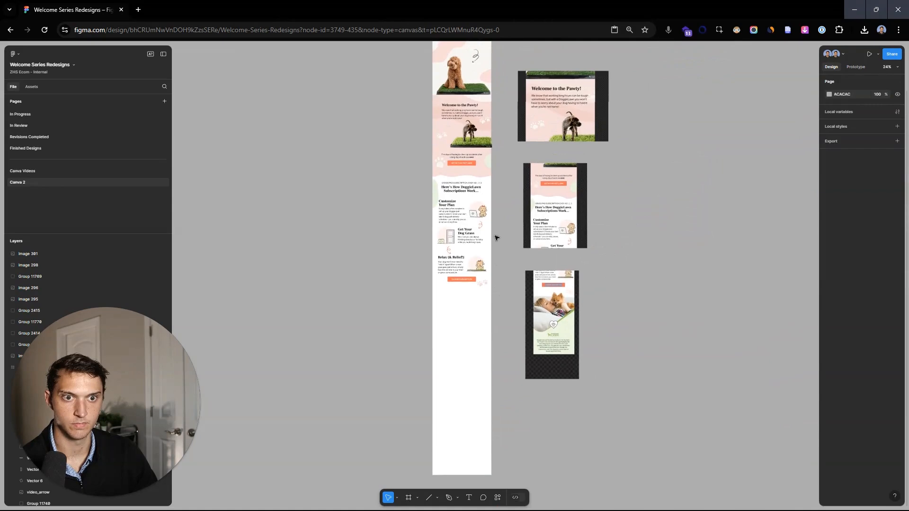
scroll(499, 208, "down", 2)
left_click_drag(501, 203, 493, 231)
left_click(461, 98)
key("ctrl+v")
Nudge the photo up closer to the "CHOOSE SUBSCRIPTION" button, covering the full width of the frame
left_click(525, 308)
scroll(471, 344, "up", 5)
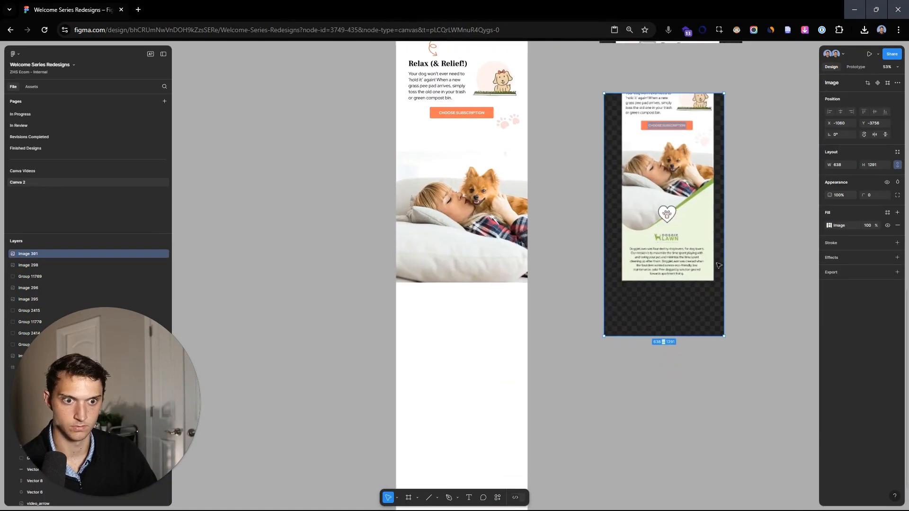
left_click_drag(597, 112, 647, 140)
left_click(564, 203)
left_click_drag(564, 203, 565, 195)
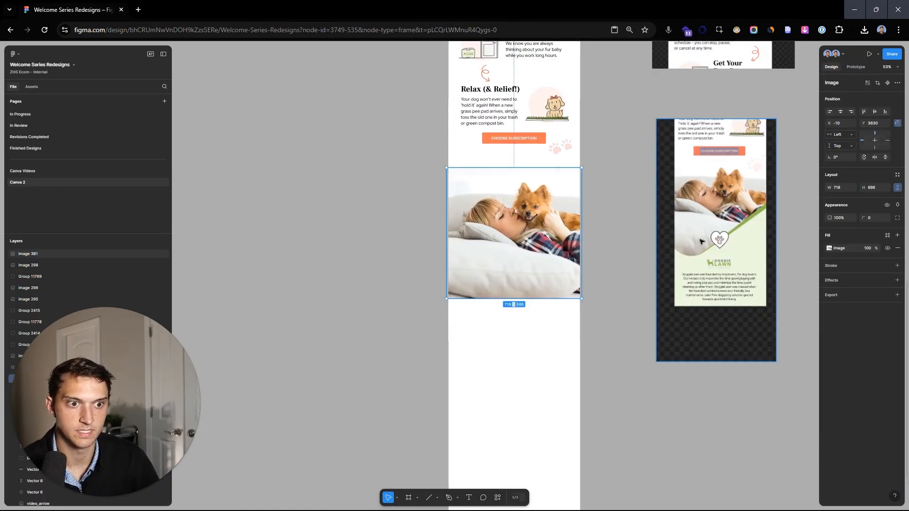
Draw a pale green ECF7DF rectangle about 744 × 310 across the frame, leaving a gap below the photo
scroll(580, 229, "down", 3)
scroll(581, 229, "right", 3)
scroll(659, 231, "up", 3)
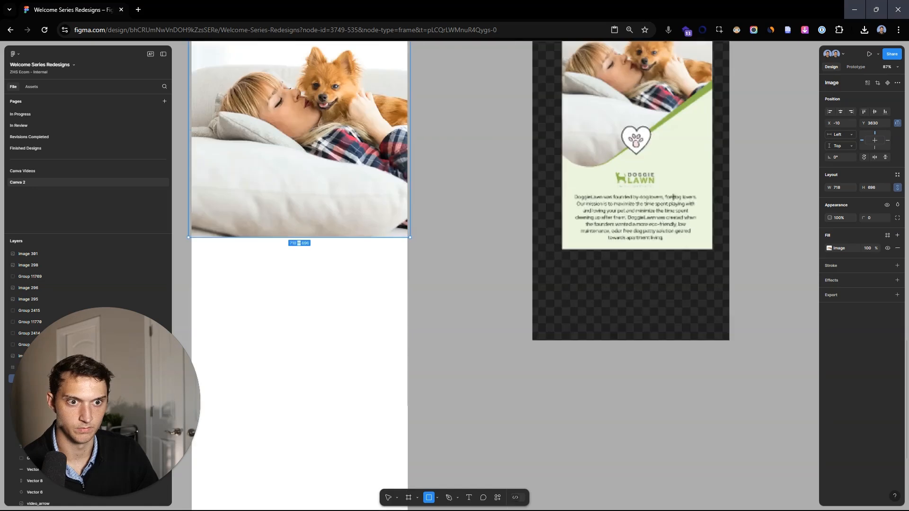
scroll(616, 213, "up", 2)
scroll(615, 213, "right", 2)
left_click_drag(506, 246, 652, 341)
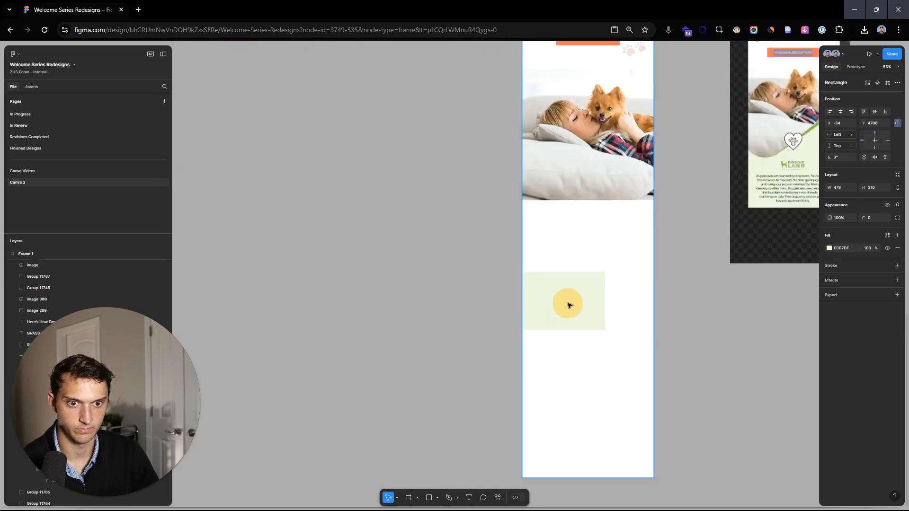
left_click(593, 305)
left_click_drag(602, 304, 662, 298)
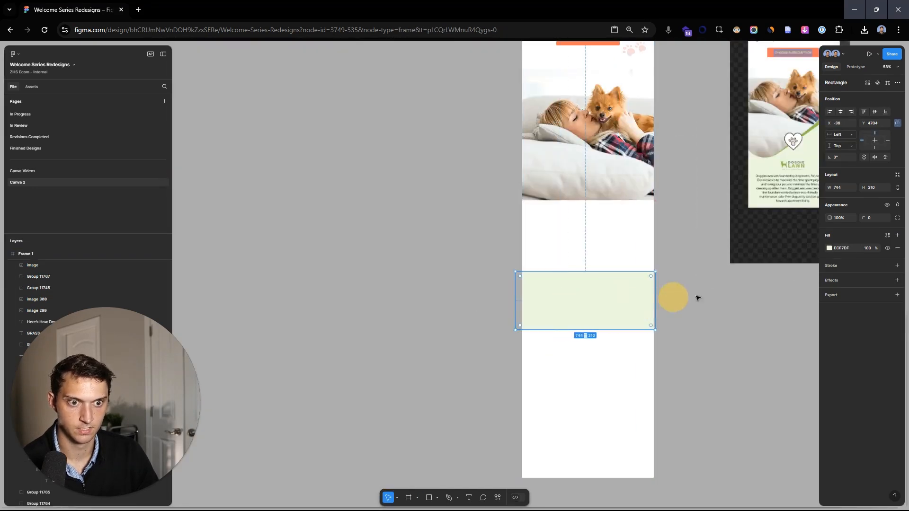
left_click(734, 292)
left_click_drag(747, 278, 606, 285)
Paste the DoggieLawn logo and company paragraph, center them on the pale green rectangle, and make the rectangle tall enough for them
scroll(649, 298, "down", 2)
left_click(599, 399)
key("ctrl+v")
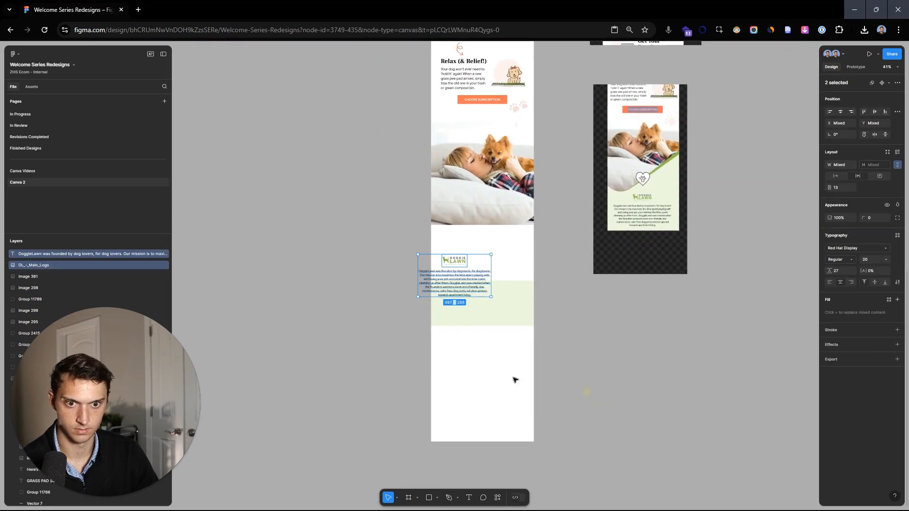
left_click_drag(468, 286, 491, 318)
scroll(491, 317, "up", 5)
left_click_drag(508, 358, 515, 336)
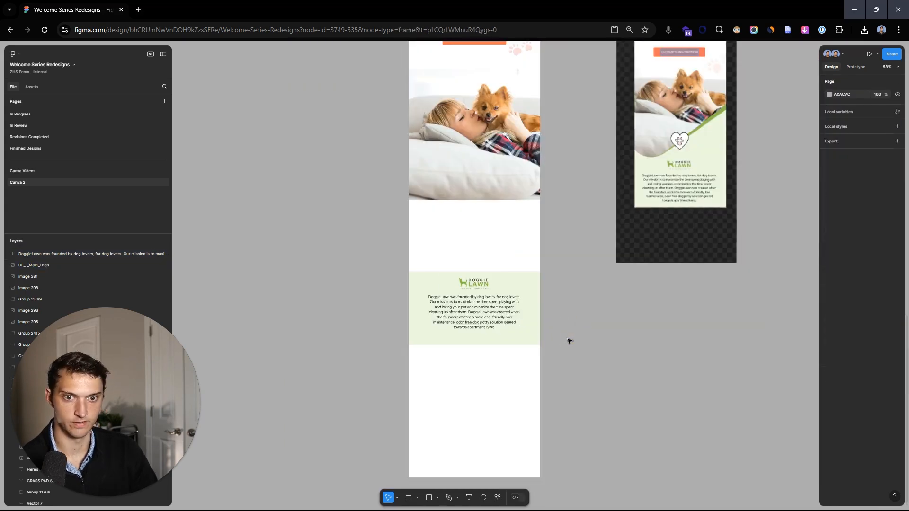
Paste the heart-and-paw icon and park it on the canvas just left of the email frame
key("ctrl+v")
left_click_drag(455, 273, 368, 253)
left_click(714, 270)
Trace the slanted edge of the reference's green section with an open three-point Pen path
scroll(682, 166, "up", 5)
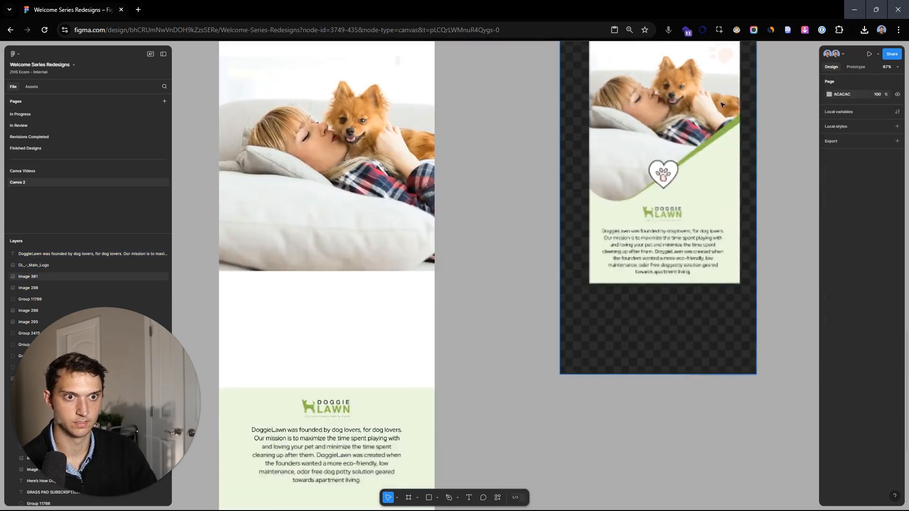
key("p")
scroll(575, 225, "up", 2)
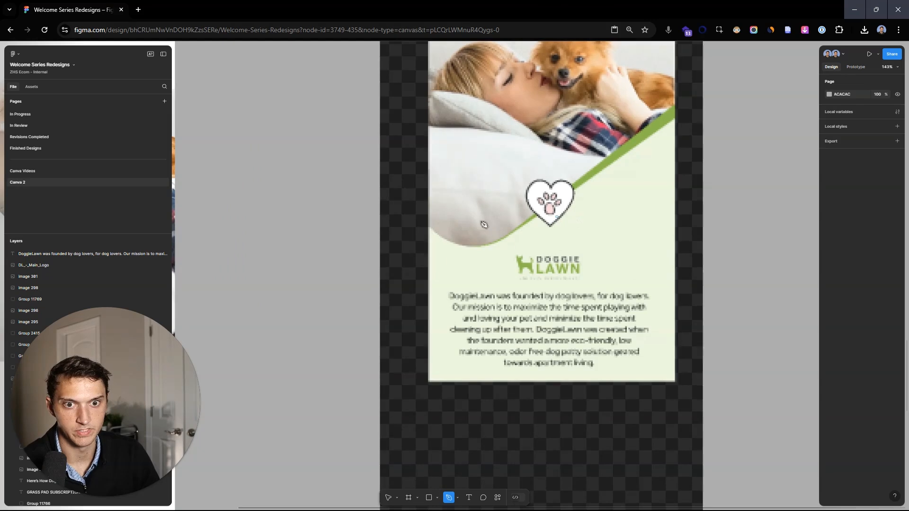
left_click(424, 219)
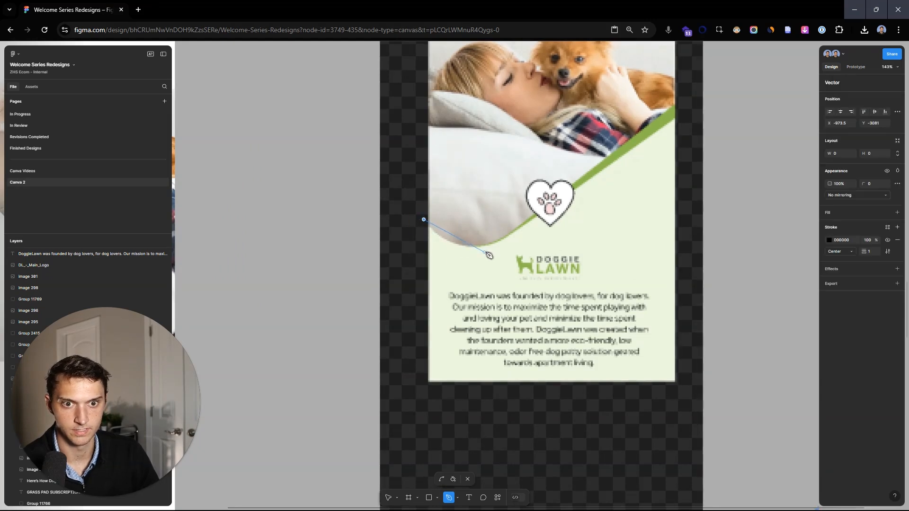
left_click(486, 255)
left_click(677, 102)
key("Escape")
Set the traced path's stroke weight to 26 and its color to the reference's pale green ECF7DF
scroll(703, 163, "down", 2)
left_click(531, 236)
mouse_move(864, 251)
left_mouse_down()
mouse_move(471, 272)
mouse_move(842, 248)
left_mouse_up()
left_click_drag(544, 229, 556, 225)
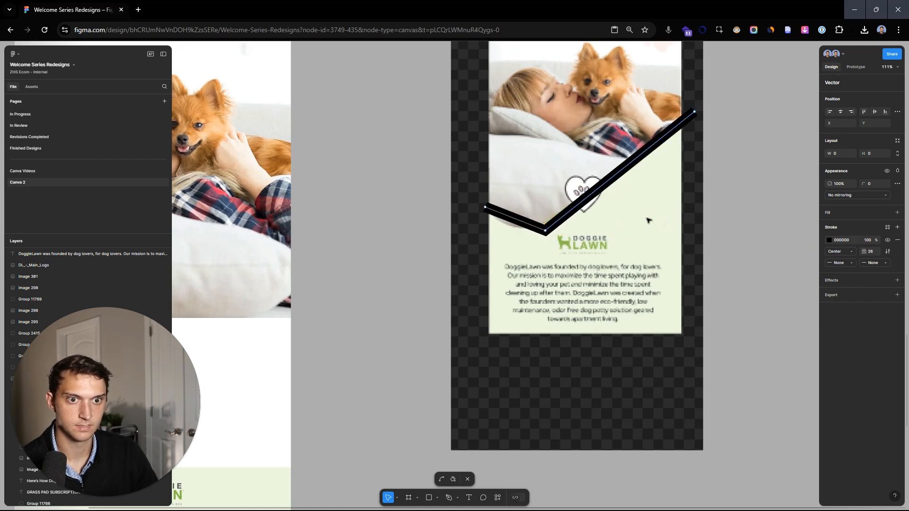
key("i")
left_click(720, 211)
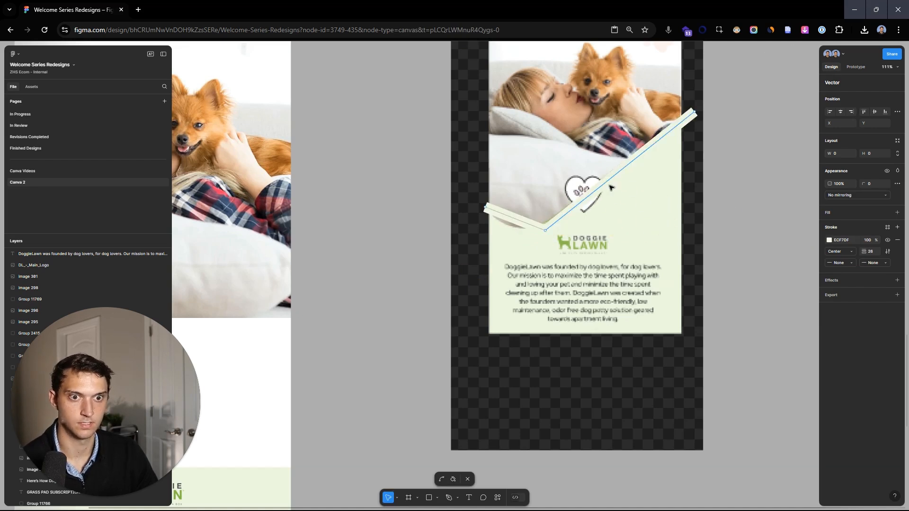
Round the lower corner point of the traced path into a smooth curve like the reference's
left_click(545, 232)
left_click_drag(864, 184, 655, 211)
left_click_drag(538, 152, 669, 253)
left_click(507, 216)
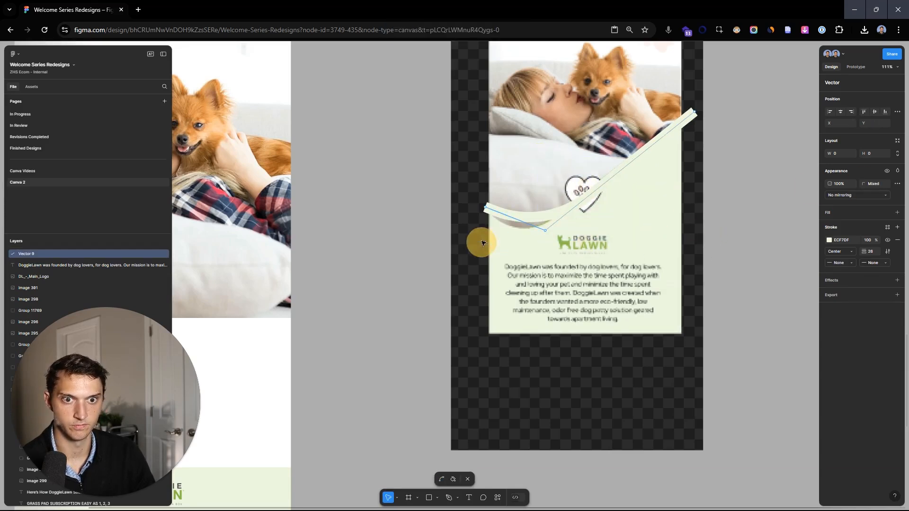
double_click(481, 245)
Duplicate the pale curve slightly above itself beside the reference and recolor the copy with the reference stripe's darker green
mouse_move(599, 188)
left_mouse_down()
mouse_move(428, 304)
mouse_move(435, 292)
mouse_move(661, 233)
mouse_move(628, 206)
mouse_move(609, 205)
mouse_move(633, 223)
mouse_move(668, 221)
left_mouse_up()
scroll(435, 292, "down", 3)
left_click(717, 268)
scroll(687, 252, "up", 4)
left_click(644, 229)
key("i")
left_click(435, 204)
scroll(633, 223, "up", 5)
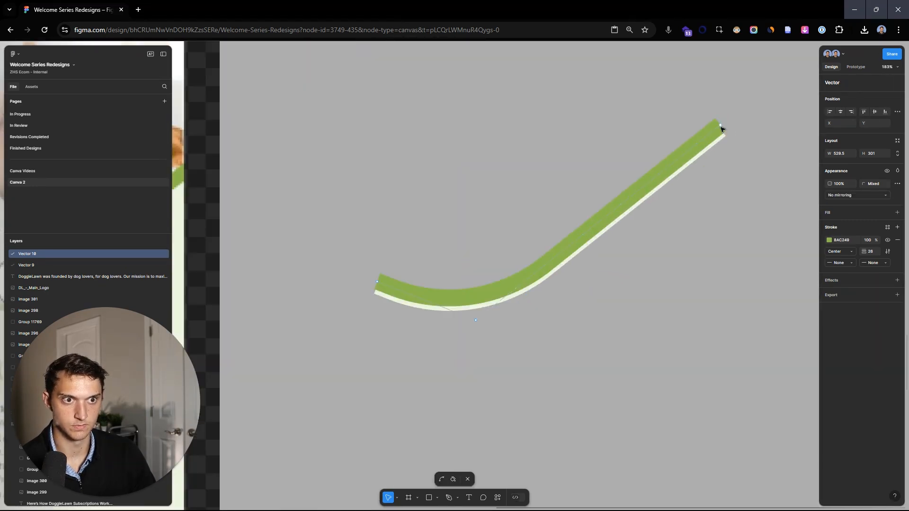
Send the dark green curve behind the pale one and remove its left end point, keeping only the diagonal part
left_click_drag(720, 128, 714, 127)
left_click(714, 147)
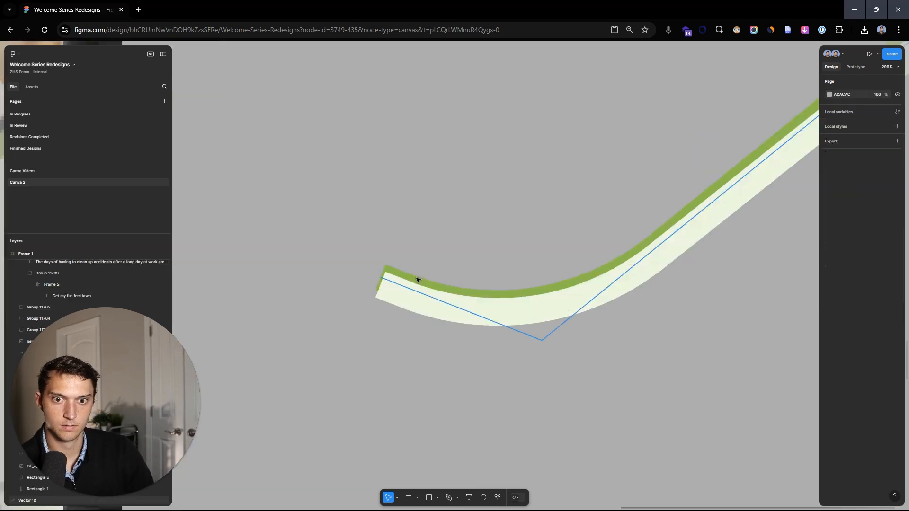
left_click(406, 280)
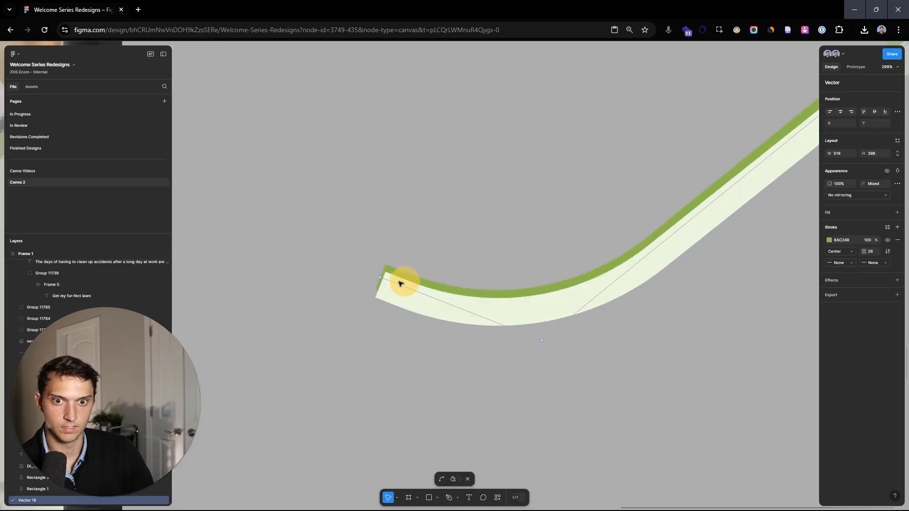
left_click(381, 280)
left_click_drag(383, 283, 491, 294)
left_click(488, 292)
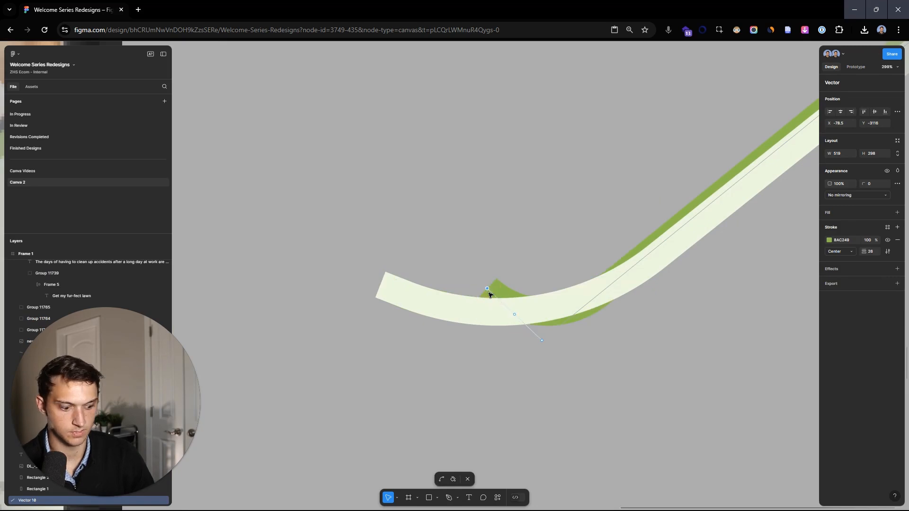
key("Delete")
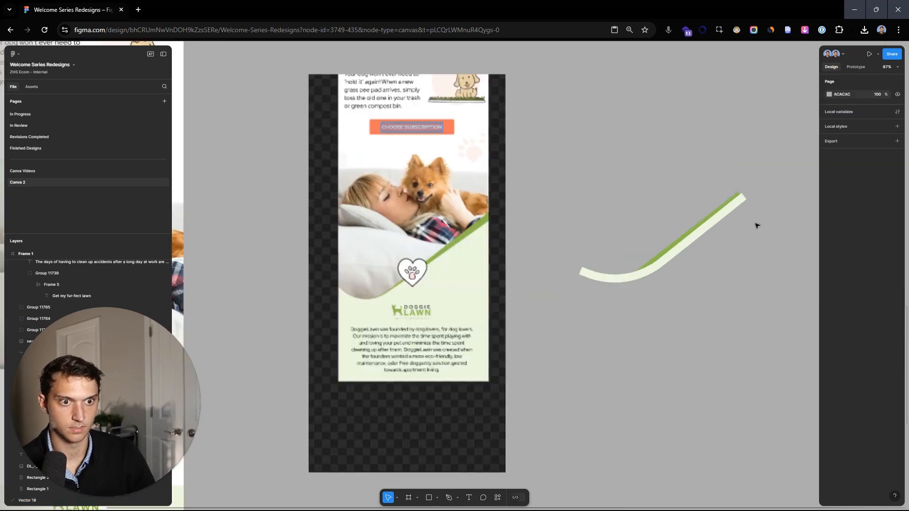
Reposition the lower end point of the dark green line so the stripe tapers out behind the pale curve
scroll(753, 221, "up", 2)
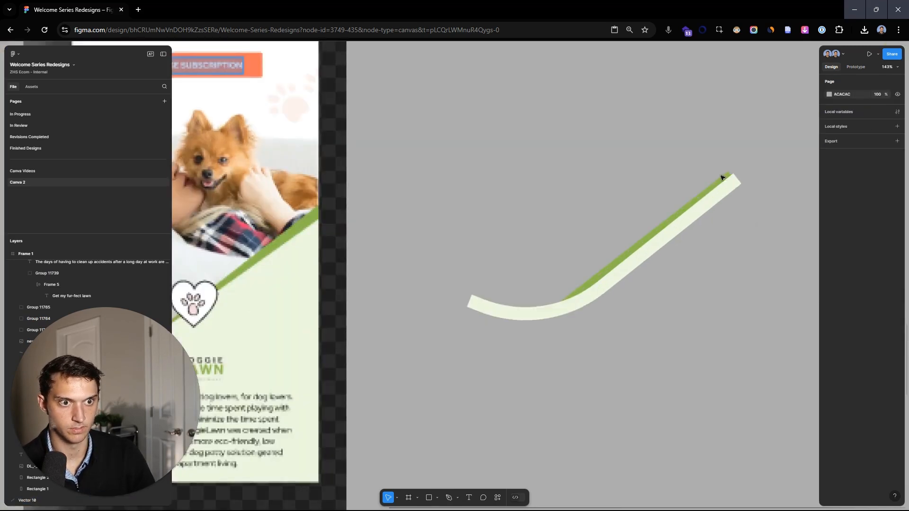
scroll(615, 271, "up", 2)
left_click_drag(569, 304, 570, 296)
left_click(570, 298)
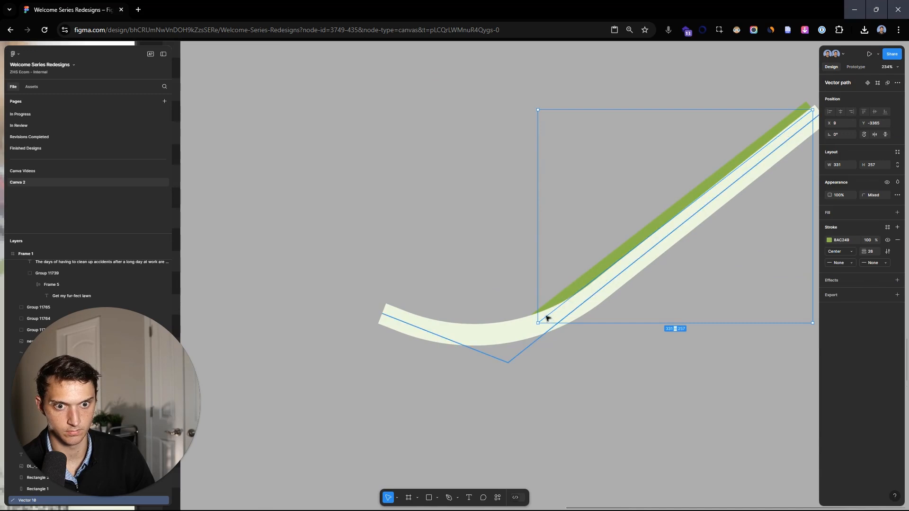
double_click(541, 325)
left_click_drag(541, 325, 547, 330)
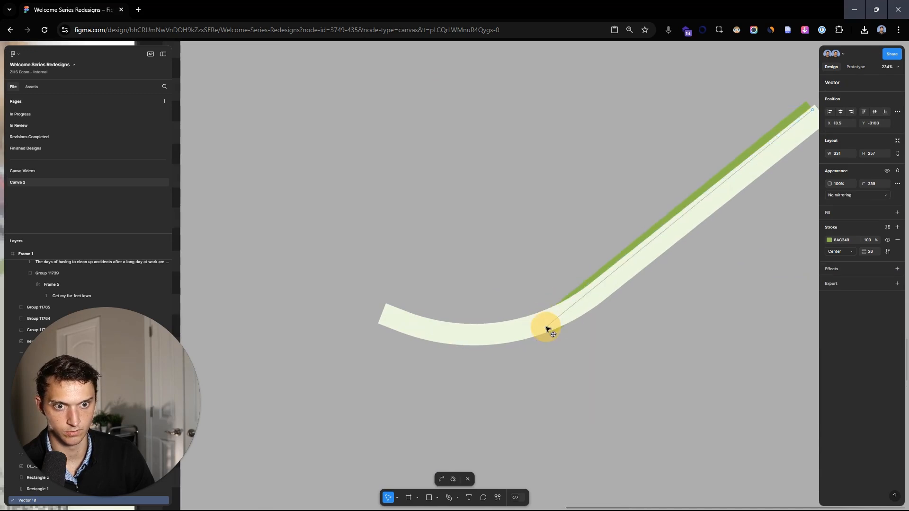
left_click_drag(547, 328, 545, 326)
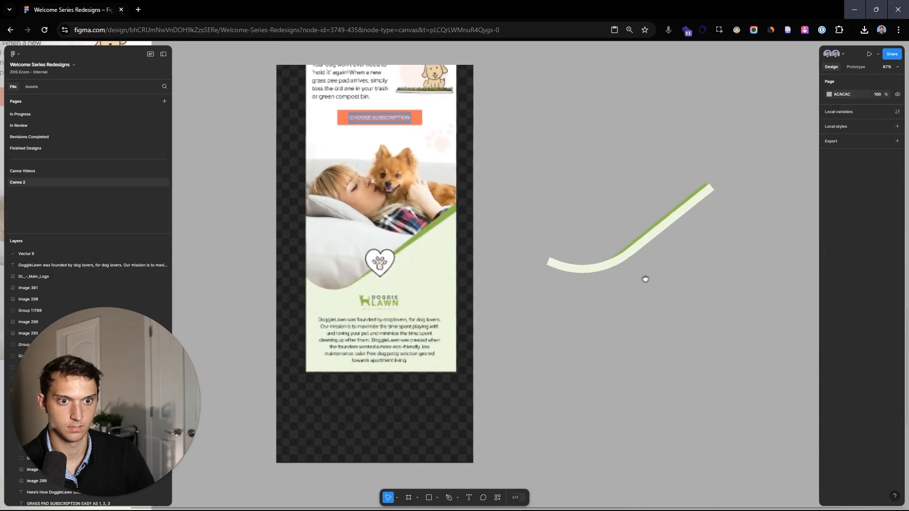
left_click_drag(645, 278, 633, 353)
left_click(595, 249)
left_click(659, 375)
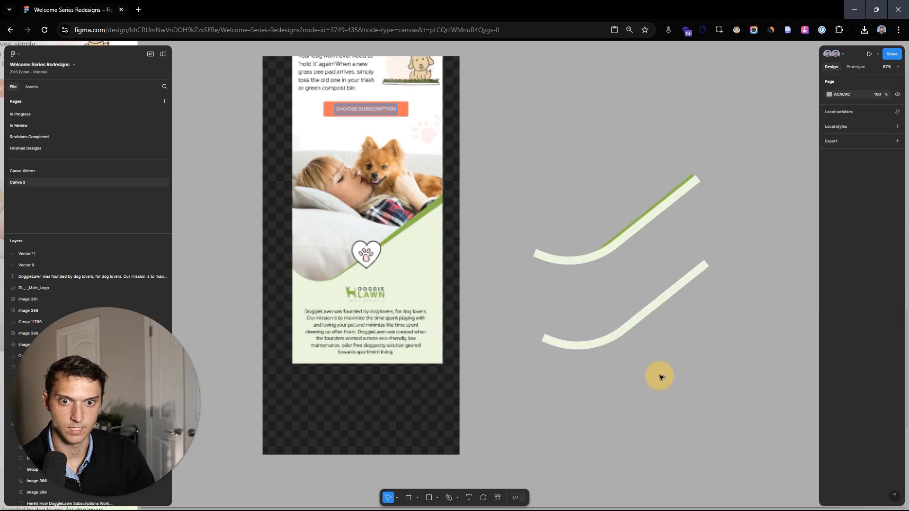
left_click(603, 331)
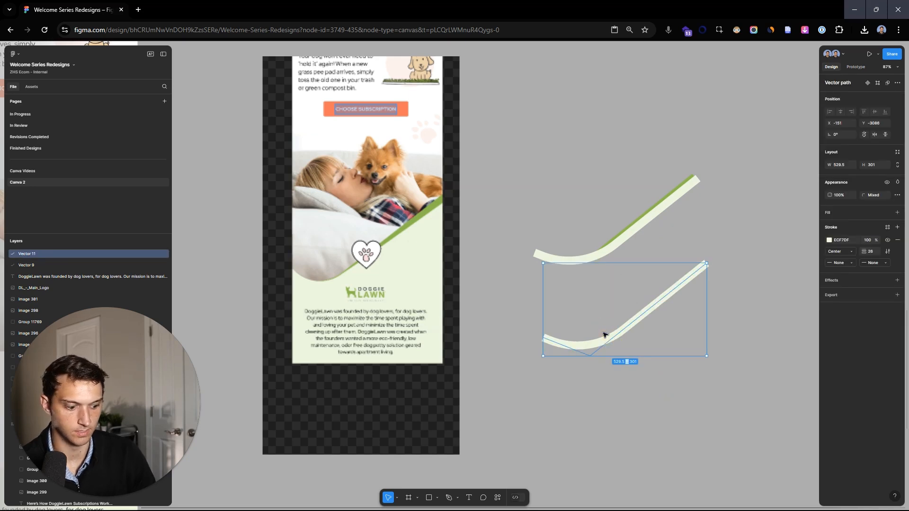
key("Delete")
Extend the pale curve with the Pen tool into a closed shape with straight right, bottom and left sides
left_click(692, 190)
key("Return")
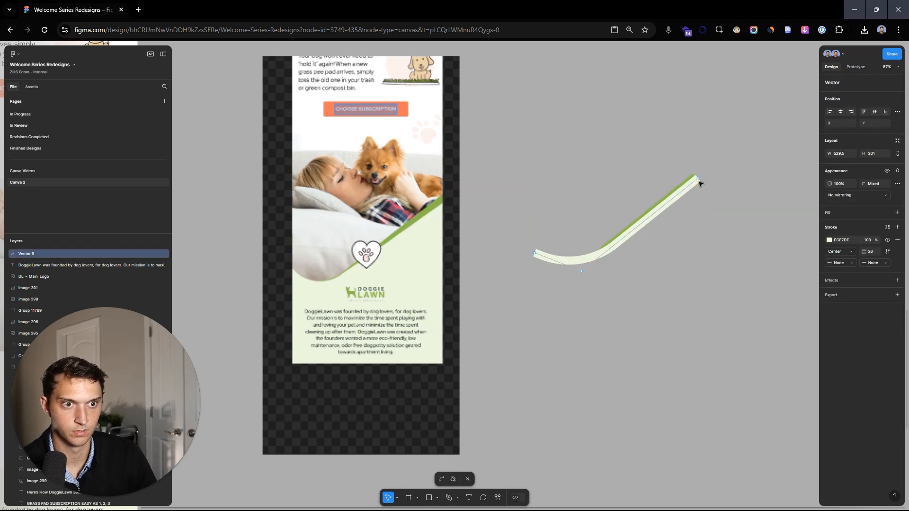
key("p")
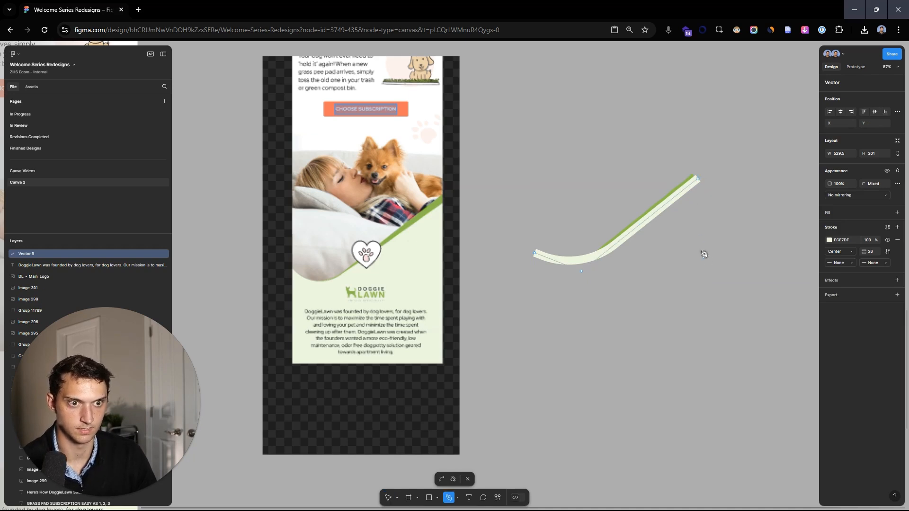
left_click(698, 178)
left_click(698, 310)
left_click(535, 310)
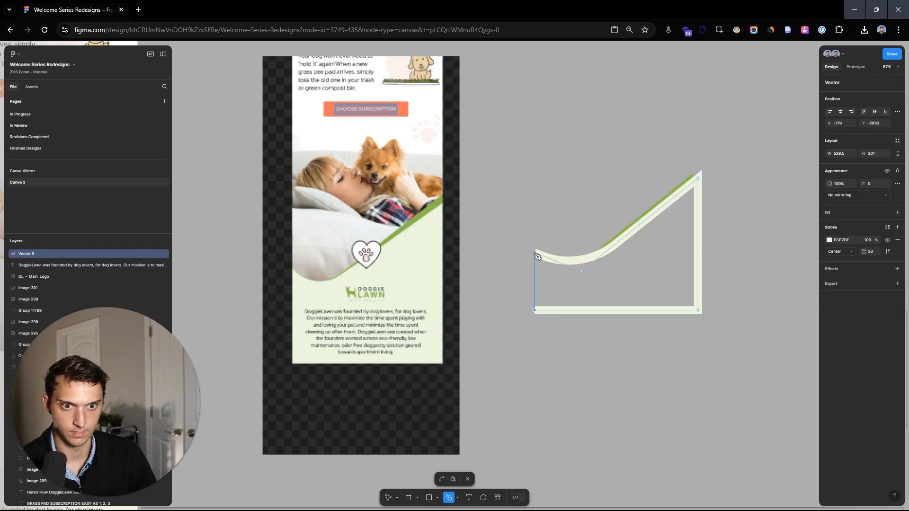
left_click(536, 256)
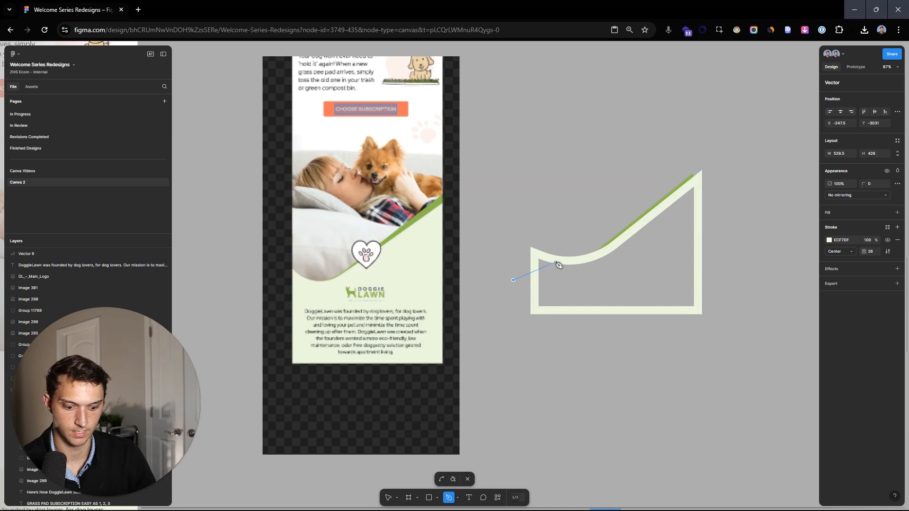
key("v")
Fill the closed shape with pale green ECF7DF and group it with the dark green stripe
left_click(589, 260)
double_click(587, 278)
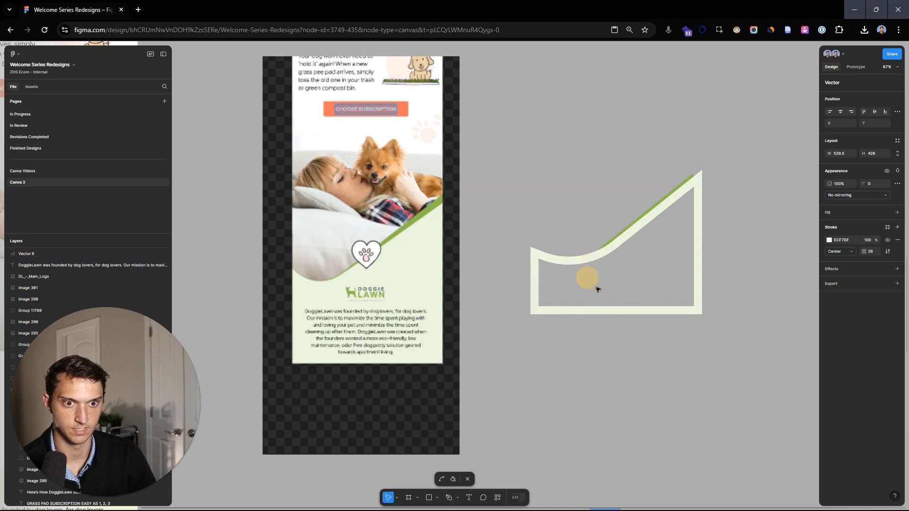
left_click(897, 212)
left_click(717, 319)
left_click_drag(746, 342, 570, 360)
key("ctrl+g")
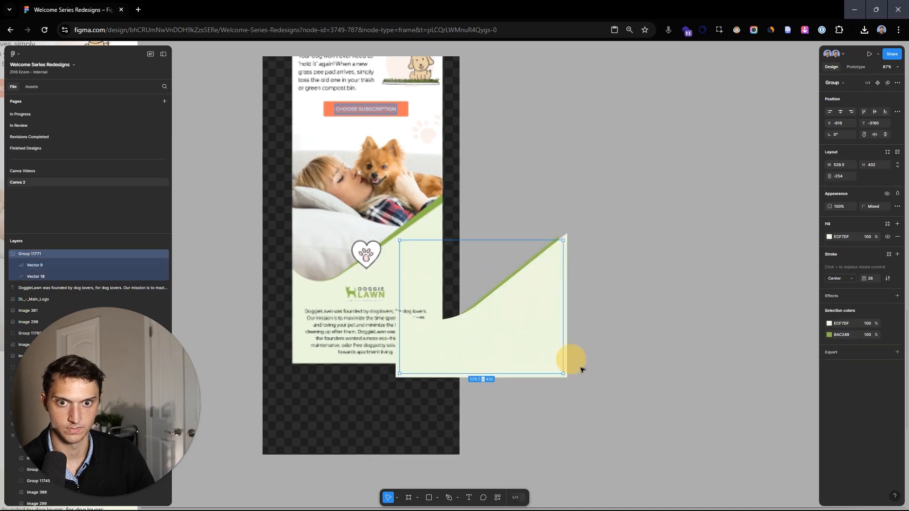
Extend the dark green stripe's upper end point outward past the pale shape's top corner
left_click_drag(543, 410, 623, 379)
scroll(698, 231, "up", 3)
left_click(663, 228)
double_click(608, 193)
left_click_drag(607, 194, 619, 176)
left_click(649, 207)
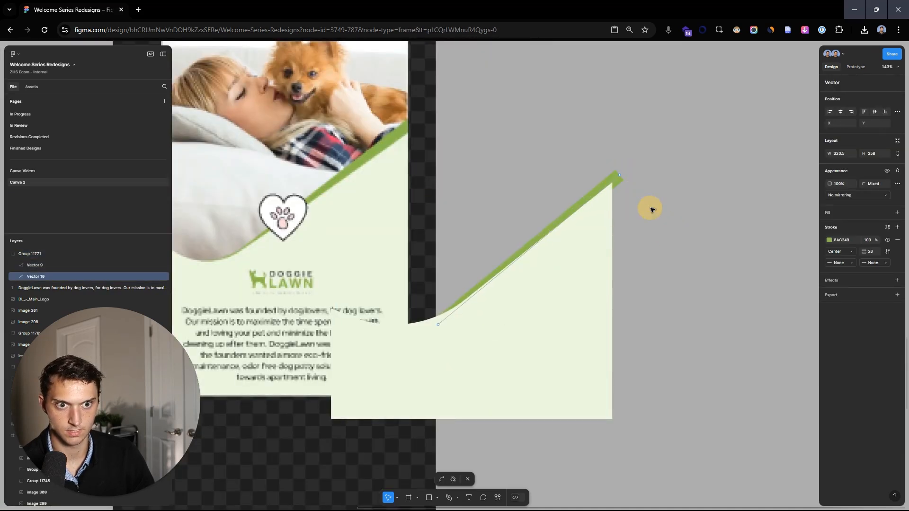
Move the curved green group into the email frame over the photo's lower part and enlarge it to the frame's width
scroll(686, 251, "down", 3)
scroll(685, 251, "down", 2)
left_click_drag(692, 262, 705, 297)
scroll(727, 238, "down", 3)
left_click_drag(700, 292, 498, 294)
left_click(539, 291)
scroll(521, 284, "up", 3)
left_click(473, 310)
left_click_drag(342, 361, 291, 402)
left_click(379, 315)
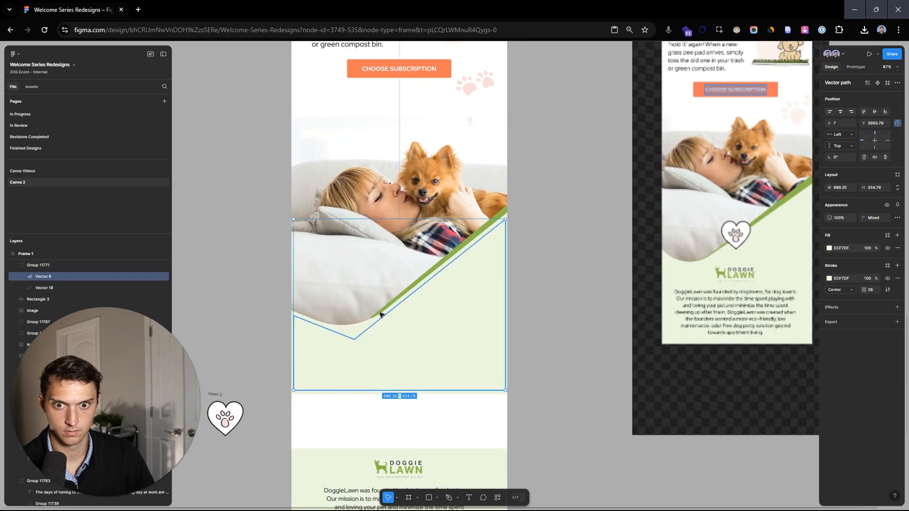
Extend the dark green stripe's lower end point further down and outward, past the lowest part of the curve
double_click(386, 310)
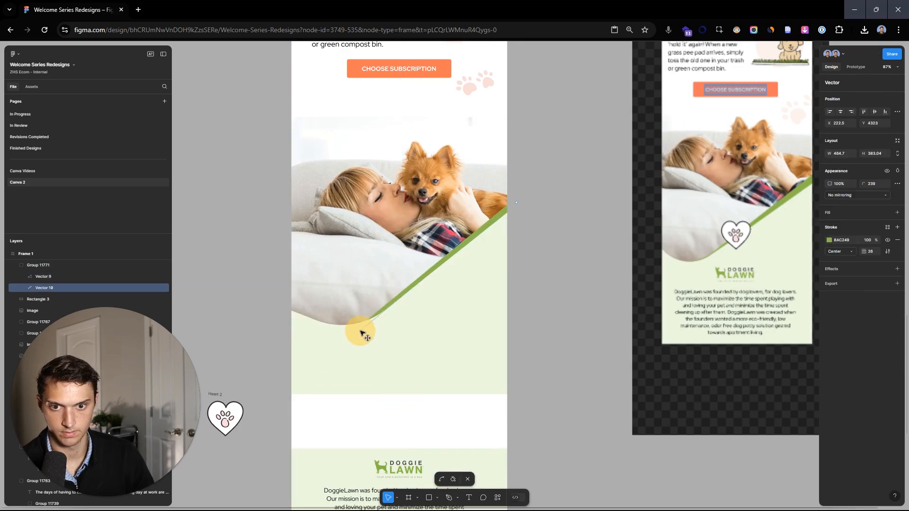
mouse_move(360, 330)
left_mouse_down()
mouse_move(347, 337)
mouse_move(356, 335)
left_mouse_up()
key("Escape")
Position the heart paw icon over the lower part of the diagonal dark green stripe
left_click(552, 301)
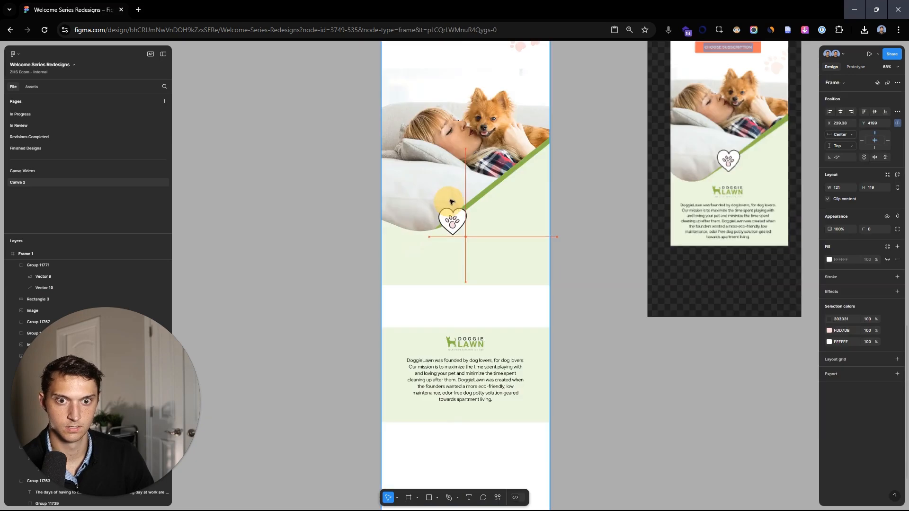
left_click_drag(450, 204, 458, 191)
left_click(553, 219)
Continue the dark green stripe with the Pen tool from its lower end point to beyond the email frame's left edge
left_click(441, 227, "ctrl")
double_click(440, 227)
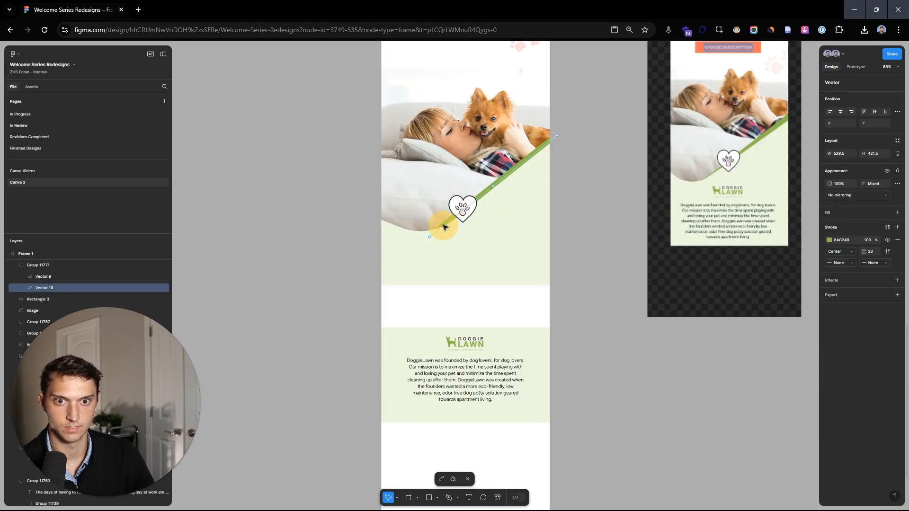
key("p")
left_click(430, 237)
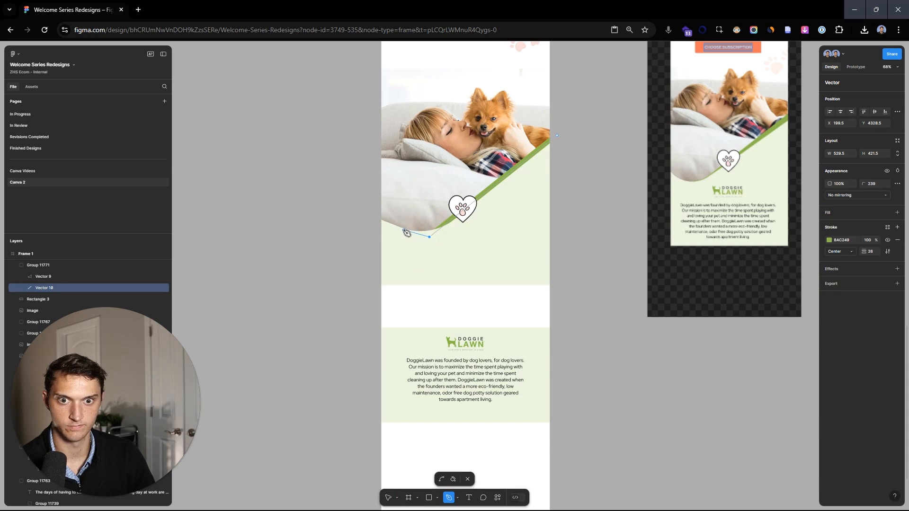
left_click(357, 232)
left_click(604, 255)
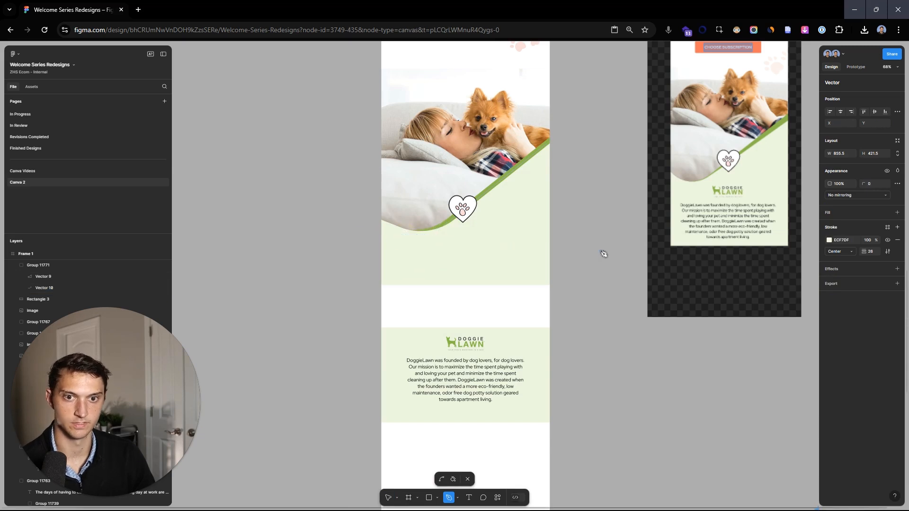
scroll(598, 244, "down", 2)
key("Escape")
key("Escape")
key("Escape")
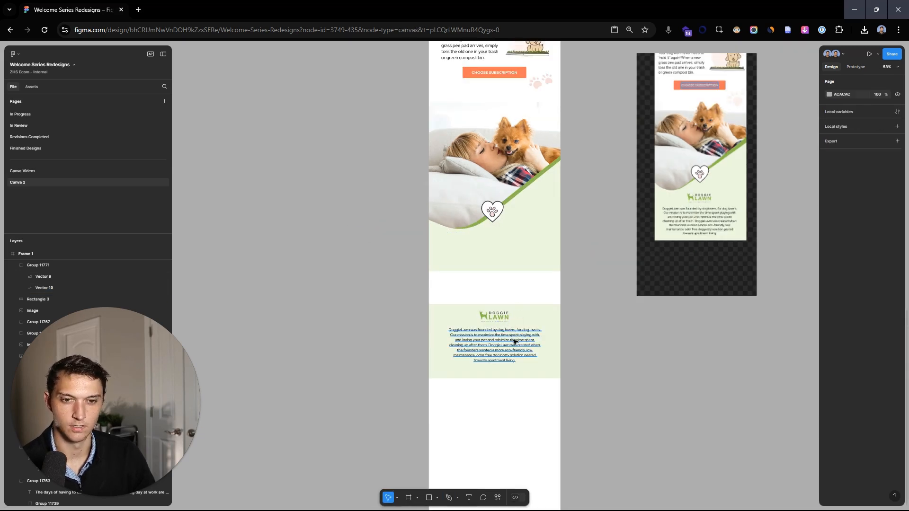
Move the brand text, DoggieLawn logo and their pale green background up together to meet the curved divider shape
left_click(513, 341)
left_click(497, 318, "shift")
left_click(553, 324, "shift")
key("shift+Up")
key("shift+Up")
key("shift+Up")
key("shift+Up")
key("shift+Up")
key("shift+Up")
key("shift+Up")
key("shift+Up")
key("shift+Up")
key("shift+Up")
key("shift+Up")
key("shift+Up")
key("shift+Up")
key("shift+Up")
key("shift+Up")
key("shift+Up")
key("shift+Up")
key("shift+Up")
key("shift+Up")
key("shift+Up")
key("shift+Up")
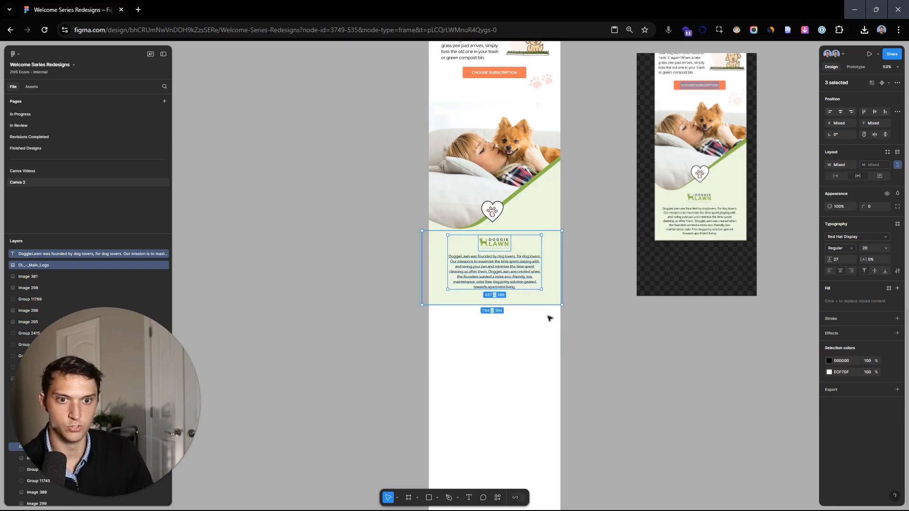
Shorten the email frame so its lower edge ends with the pale green brand section
left_click(357, 290)
scroll(395, 241, "down", 5)
left_click_drag(418, 174, 460, 309)
left_click(456, 65)
scroll(478, 332, "down", 2)
left_click_drag(490, 372, 522, 297)
left_click(515, 265)
scroll(530, 220, "up", 4)
left_click_drag(482, 213, 515, 221)
Delete the reference design and leftover objects around the email frame
scroll(523, 258, "down", 5)
left_click_drag(604, 333, 531, 96)
key("Delete")
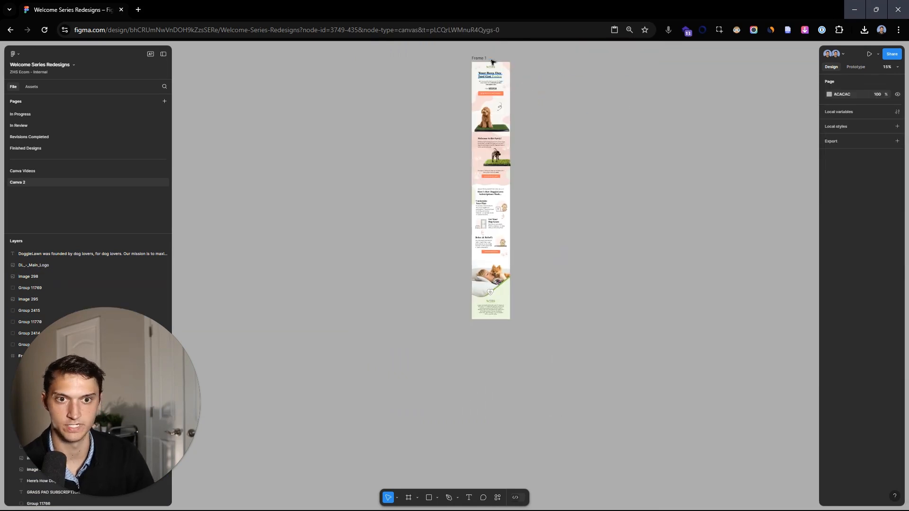
Review the complete email from the header through the subscription steps to the closing photo and brand section
scroll(492, 67, "up", 5)
scroll(646, 154, "down", 2)
scroll(667, 359, "down", 10)
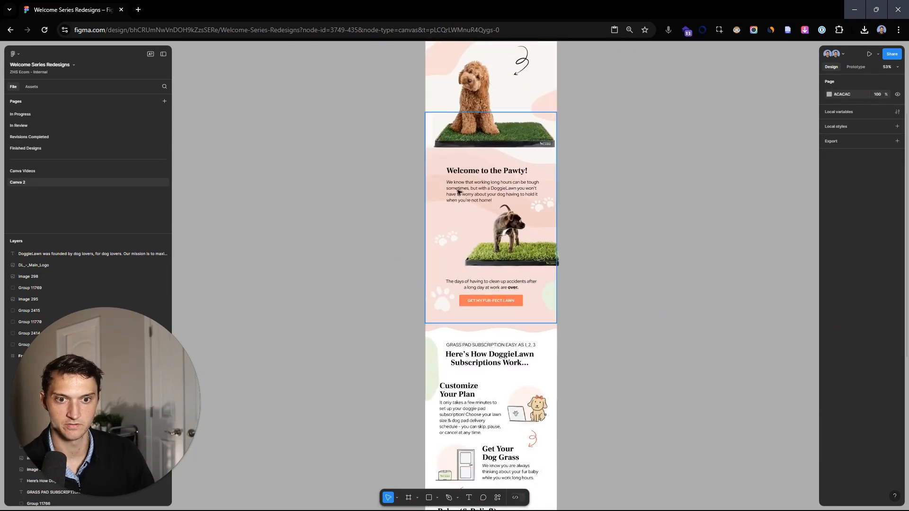
scroll(629, 266, "down", 5)
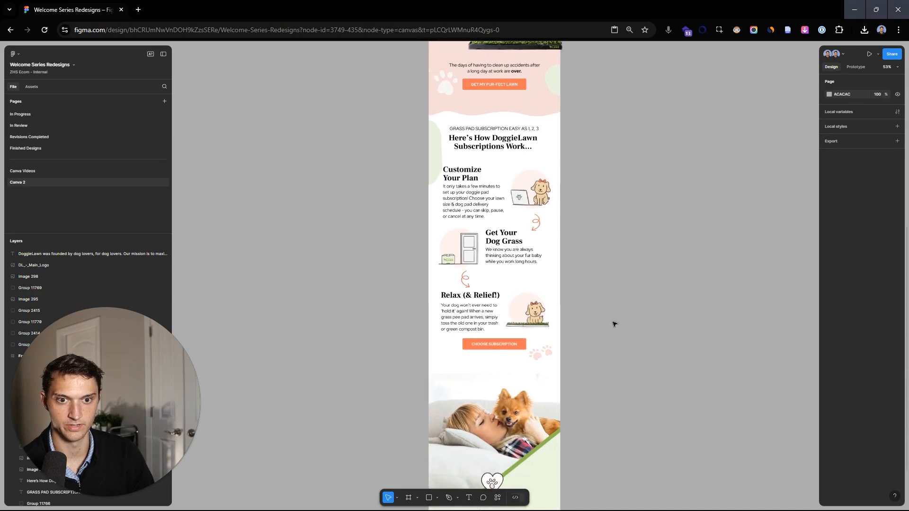
scroll(599, 322, "down", 2)
scroll(625, 298, "down", 3)
scroll(625, 303, "up", 10)
scroll(568, 161, "up", 5)
scroll(606, 218, "down", 3)
scroll(647, 258, "down", 1)
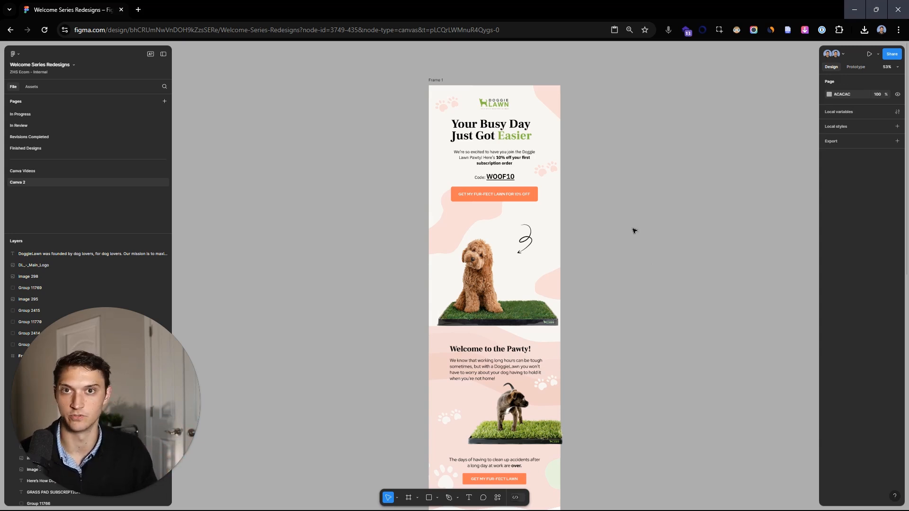
scroll(585, 199, "down", 2)
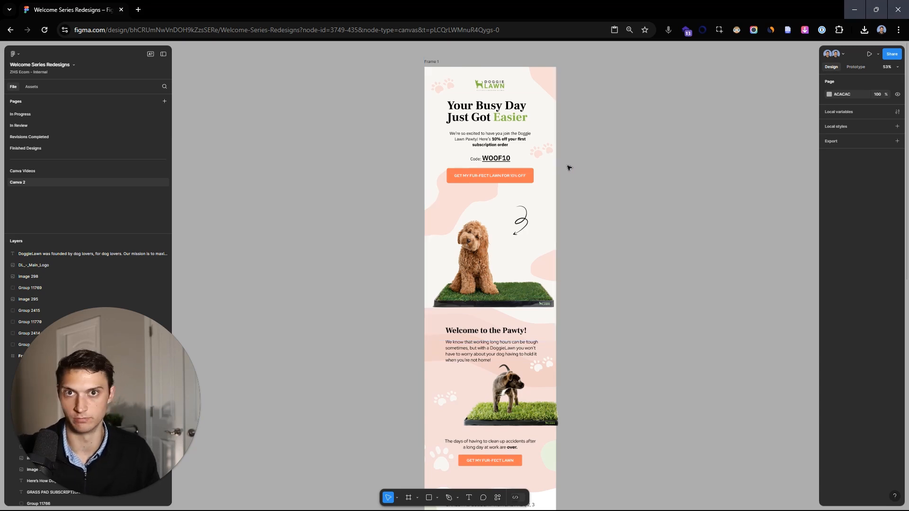
scroll(537, 156, "down", 10)
left_click_drag(531, 137, 497, 395)
scroll(440, 147, "up", 2)
scroll(442, 146, "up", 1)
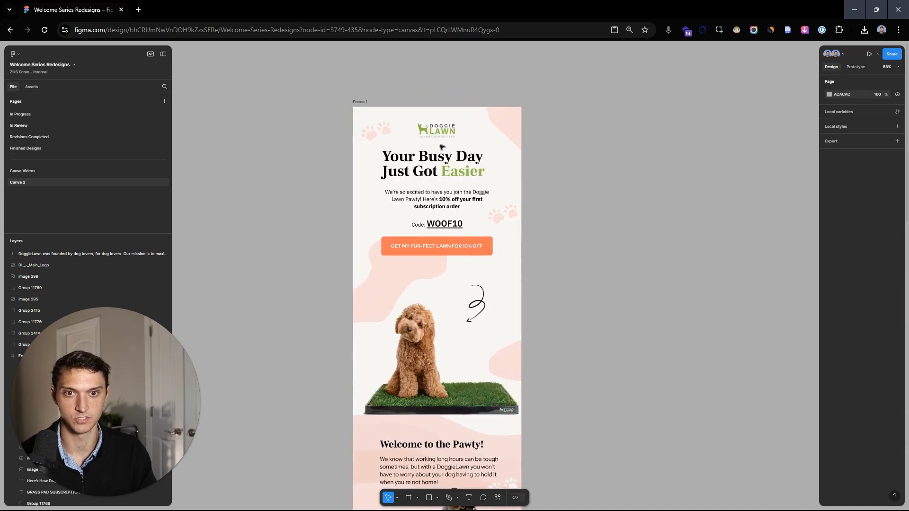